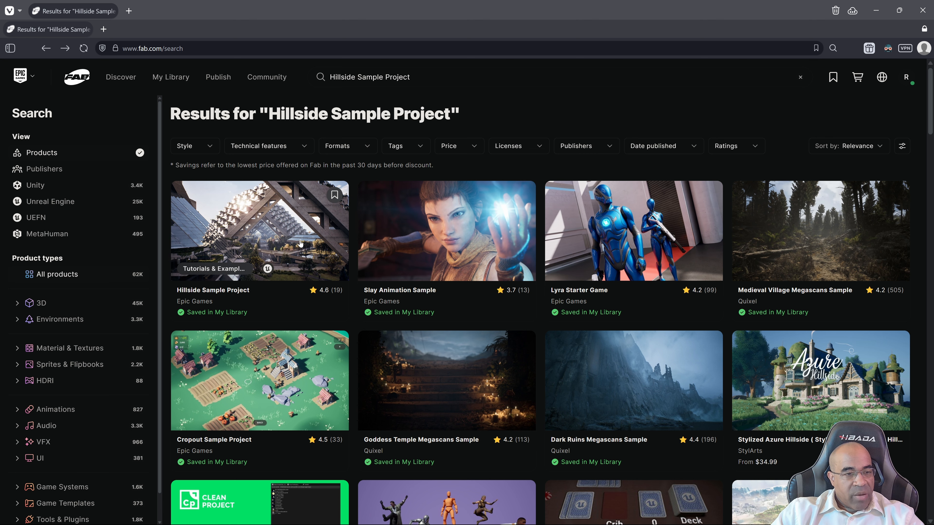
Open the Hillside Sample Project listing on Fab and view it in the launcher
{"action": "left_click", "coordinate": [301, 244]}
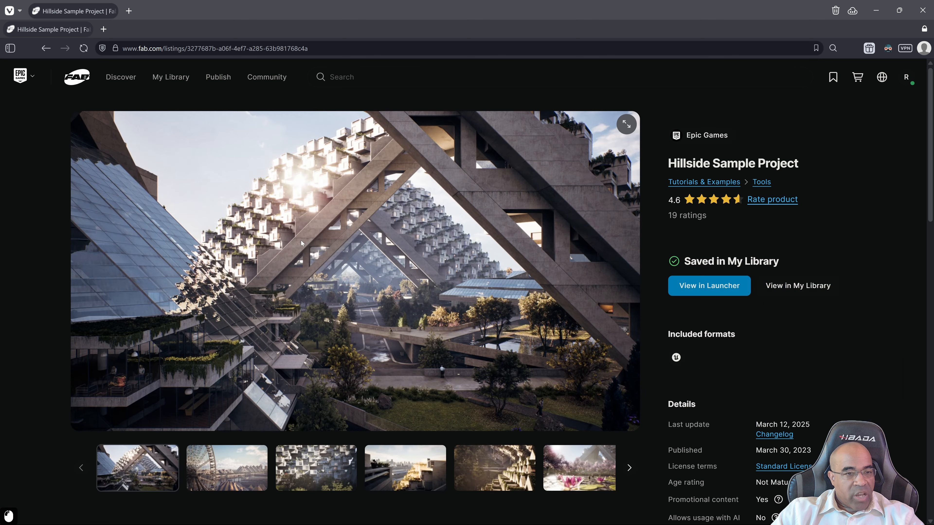
{"action": "left_click", "coordinate": [717, 291]}
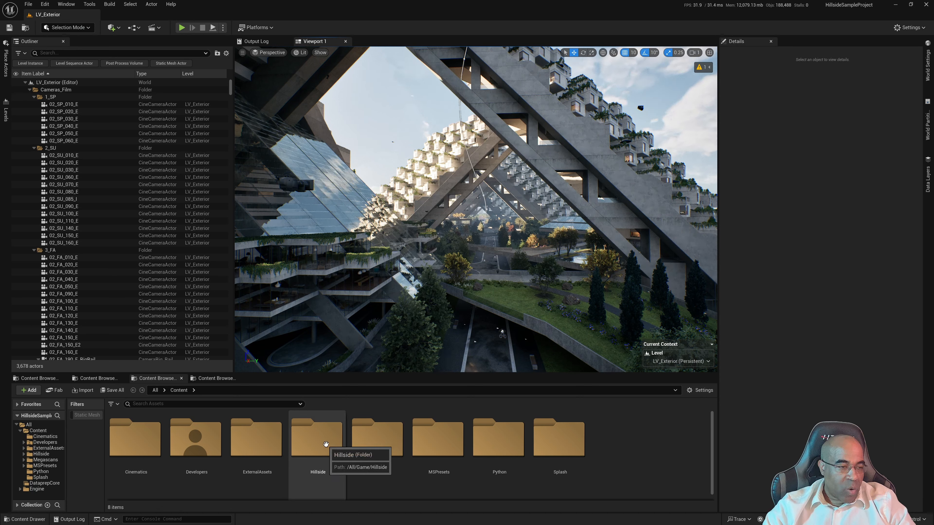
Open the LV_Interior level from the Maps folder inside the project's Hillside content folder
{"action": "double_click", "coordinate": [329, 444]}
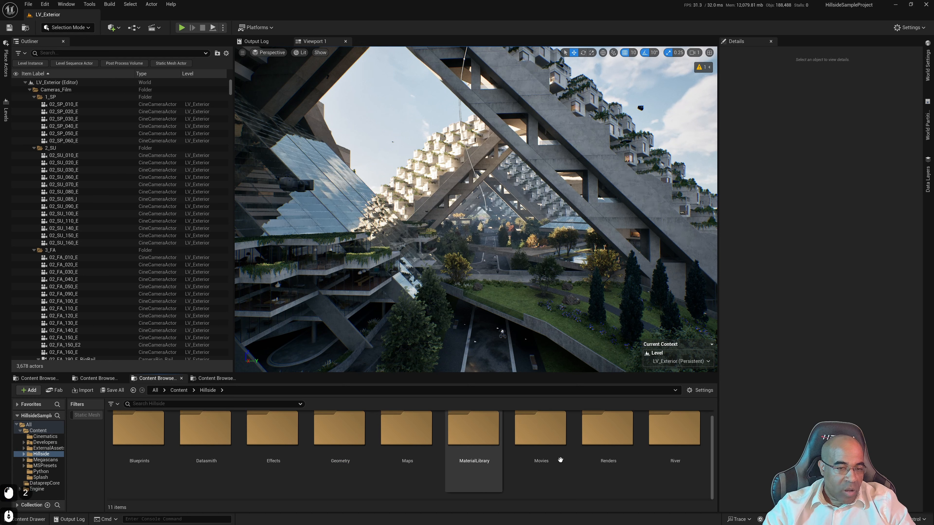
{"action": "double_click", "coordinate": [394, 447]}
{"action": "scroll", "coordinate": [347, 457], "scroll_direction": "down", "scroll_amount": 6}
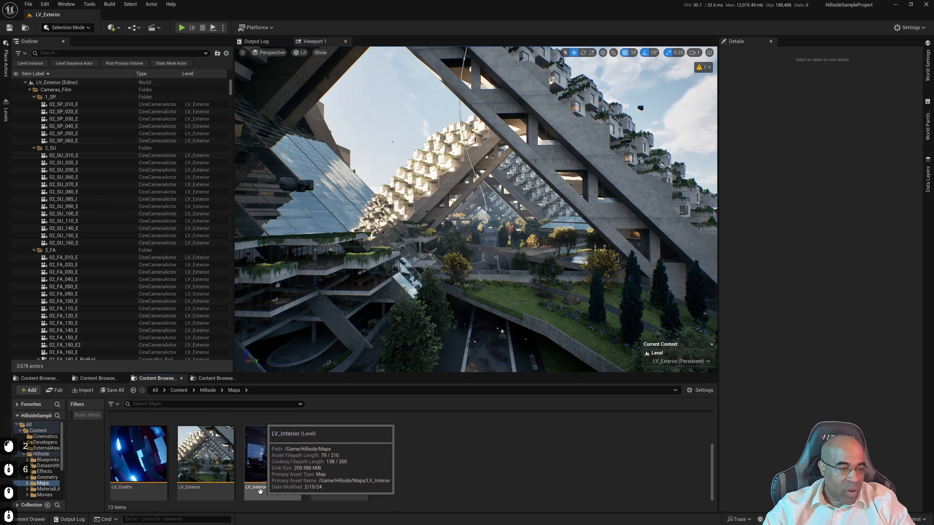
{"action": "double_click", "coordinate": [271, 469]}
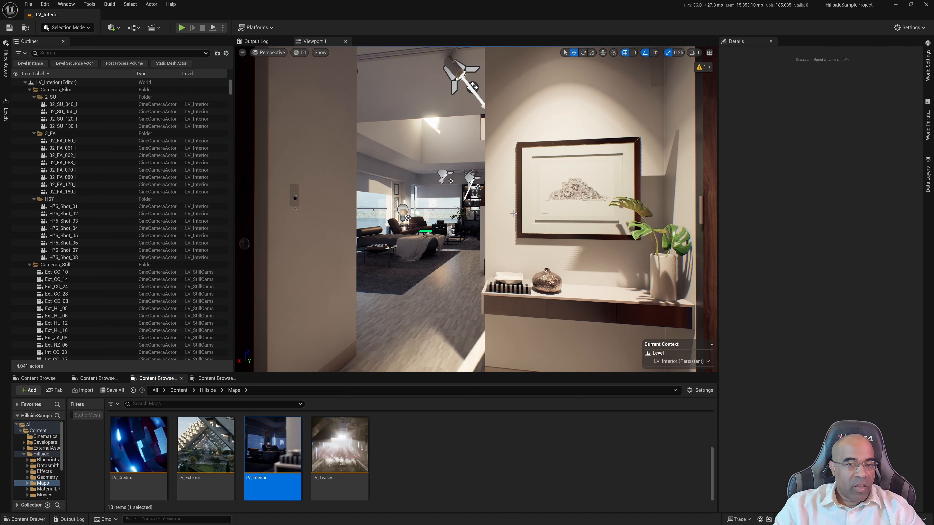
Fly the editor camera through the apartment from the framed picture at the entrance to the kitchen
{"action": "right_click_drag", "start_coordinate": [476, 210], "coordinate": [294, 211]}
{"action": "key", "text": "w"}
{"action": "scroll", "coordinate": [458, 210], "scroll_direction": "down", "scroll_amount": 2}
{"action": "key", "text": "w"}
{"action": "scroll", "coordinate": [386, 210], "scroll_direction": "down", "scroll_amount": 1}
{"action": "key", "text": "w"}
{"action": "key", "text": "d"}
{"action": "key", "text": "w"}
{"action": "key", "text": "w"}
{"action": "key", "text": "w"}
{"action": "key", "text": "w"}
{"action": "key", "text": "w"}
{"action": "key", "text": "w"}
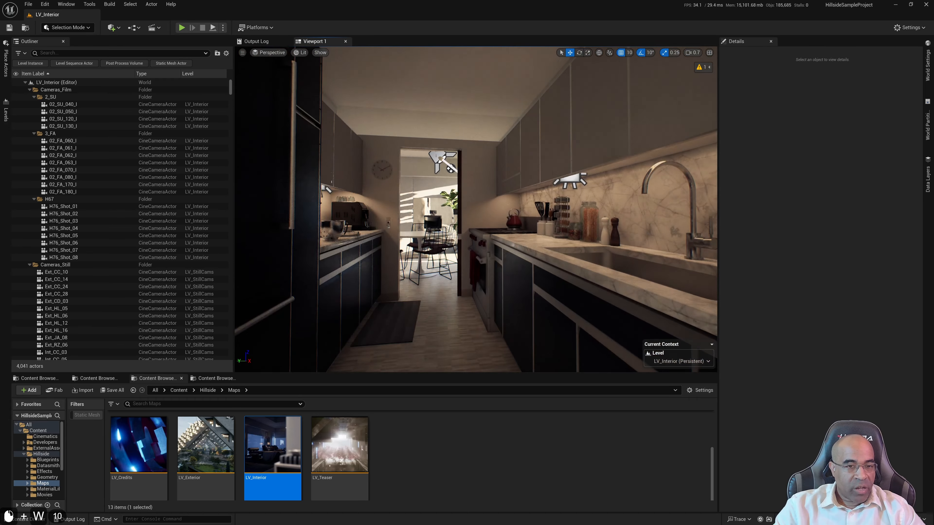
Explore the kitchen and dining area, ending with a view of the table, shelving and kitchen doorway
{"action": "key", "text": "d"}
{"action": "right_click_drag", "start_coordinate": [293, 211], "coordinate": [294, 211]}
{"action": "key", "text": "w"}
{"action": "scroll", "coordinate": [294, 211], "scroll_direction": "down", "scroll_amount": 2}
{"action": "key", "text": "w"}
{"action": "key", "text": "s"}
{"action": "key", "text": "w"}
{"action": "key", "text": "a"}
{"action": "key", "text": "d"}
{"action": "key", "text": "d"}
{"action": "key", "text": "w"}
{"action": "key", "text": "s"}
{"action": "key", "text": "w"}
{"action": "key", "text": "w"}
{"action": "key", "text": "w"}
{"action": "key", "text": "w"}
{"action": "key", "text": "w"}
{"action": "key", "text": "w"}
{"action": "key", "text": "w"}
{"action": "key", "text": "d"}
{"action": "key", "text": "a"}
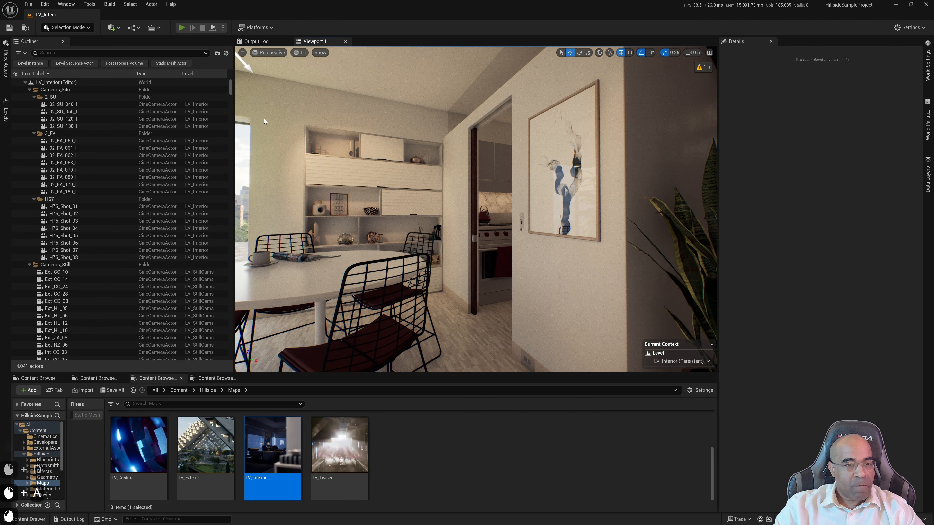
Play the level in the editor and move around outside the unit to its lit corner window
{"action": "key", "text": "alt+p"}
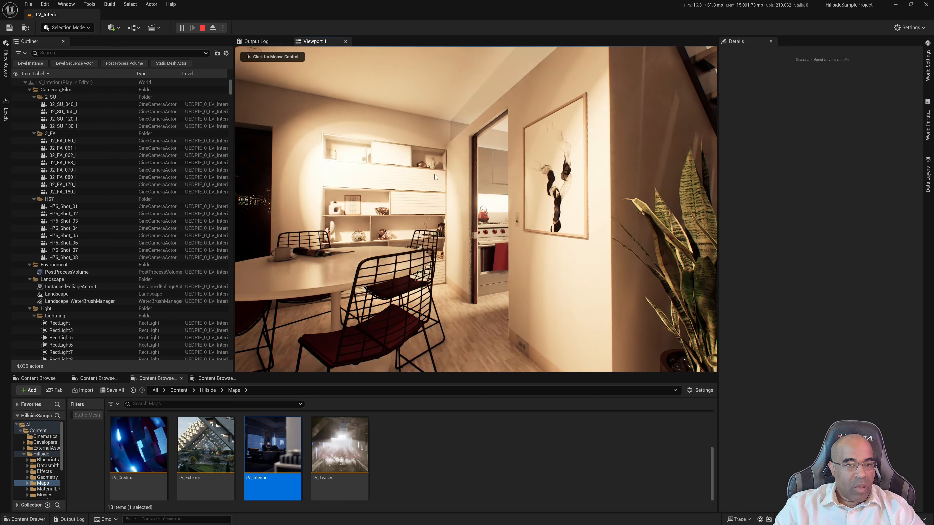
{"action": "left_click", "coordinate": [470, 183]}
{"action": "key", "text": "w"}
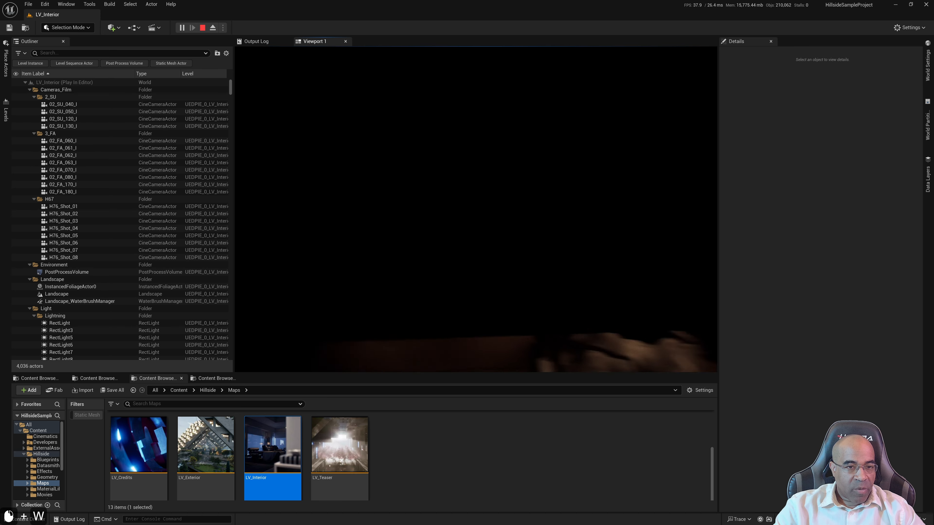
{"action": "key", "text": "d"}
{"action": "key", "text": "d"}
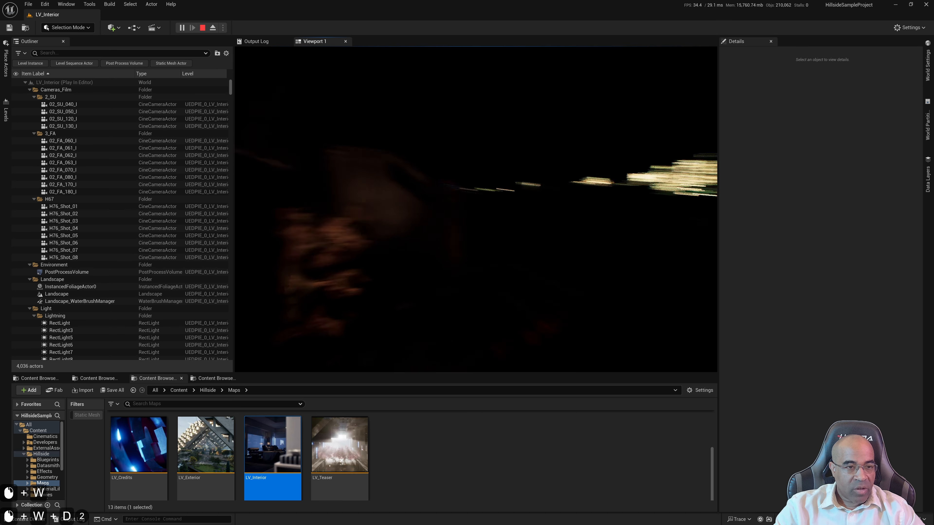
{"action": "key", "text": "d"}
{"action": "key", "text": "d"}
{"action": "key", "text": "d"}
{"action": "key", "text": "s"}
{"action": "key", "text": "w"}
{"action": "key", "text": "d"}
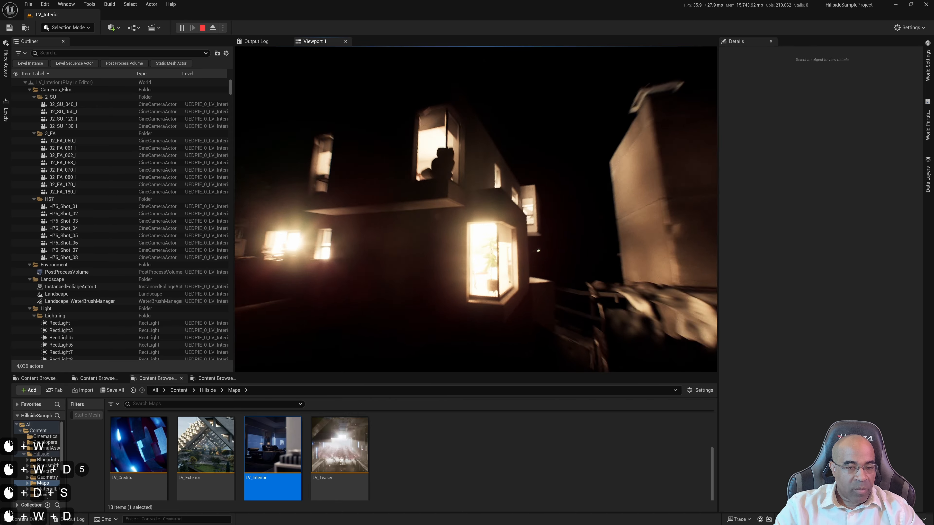
{"action": "key", "text": "d"}
{"action": "key", "text": "w"}
Test in play mode whether the unit can be entered around the corner window, and stop the play session
{"action": "key", "text": "w"}
{"action": "key", "text": "w"}
{"action": "key", "text": "w"}
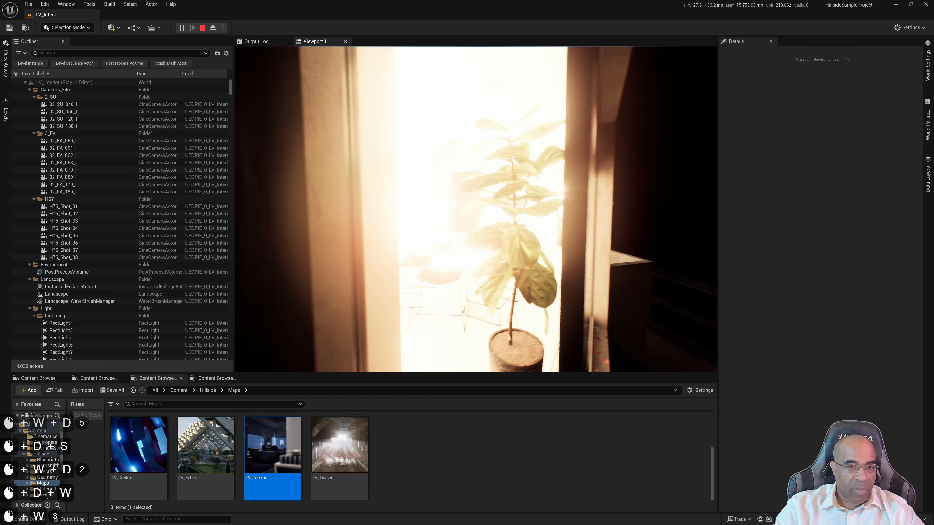
{"action": "key", "text": "d"}
{"action": "key", "text": "w"}
{"action": "key", "text": "a"}
{"action": "key", "text": "a"}
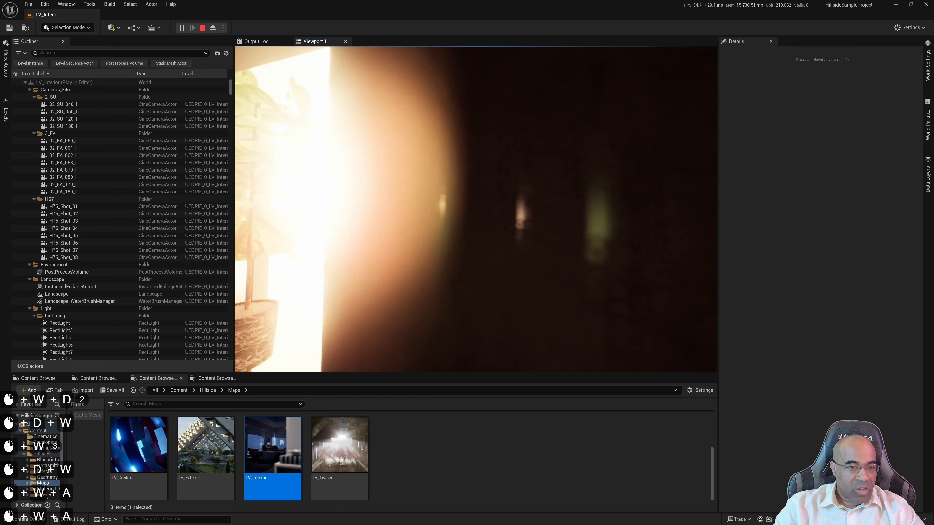
{"action": "key", "text": "a"}
{"action": "key", "text": "w"}
{"action": "key", "text": "a"}
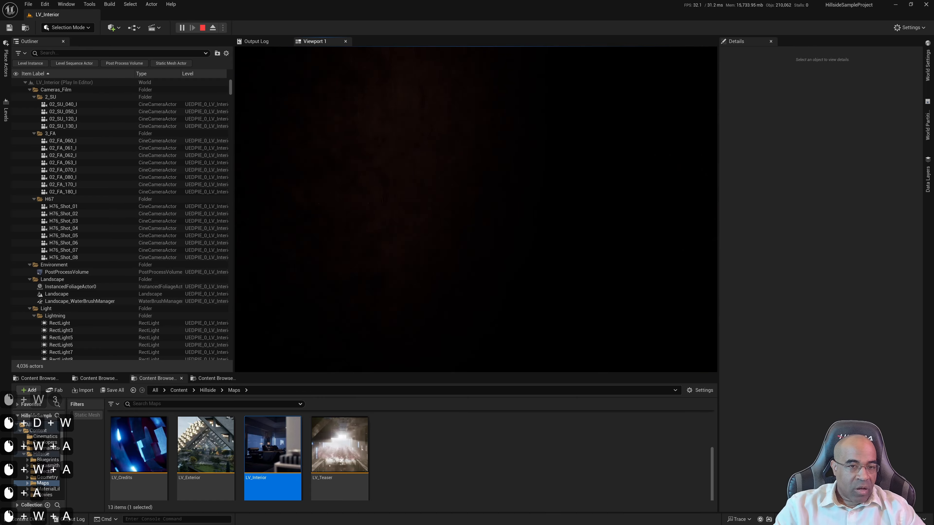
{"action": "key", "text": "d"}
{"action": "key", "text": "w"}
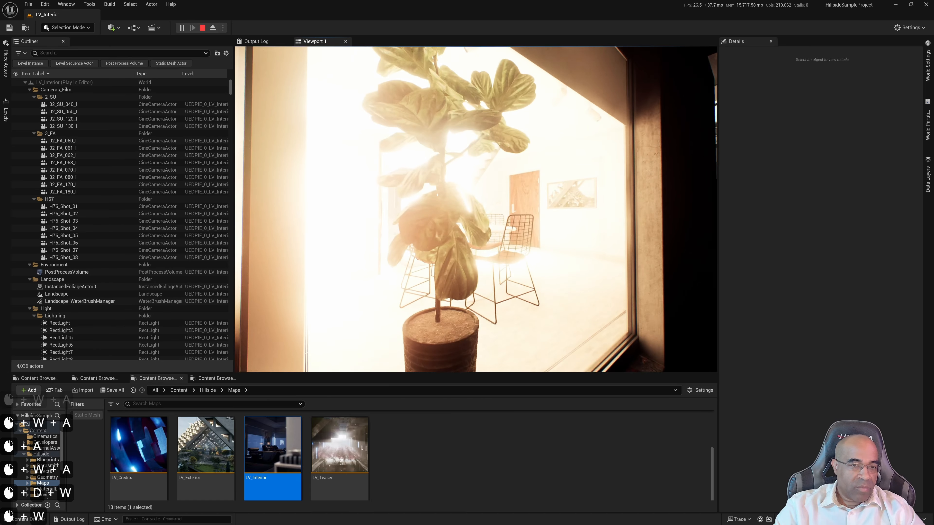
{"action": "key", "text": "w"}
{"action": "key", "text": "s"}
{"action": "key", "text": "s"}
{"action": "key", "text": "s"}
{"action": "key", "text": "s"}
{"action": "key", "text": "s"}
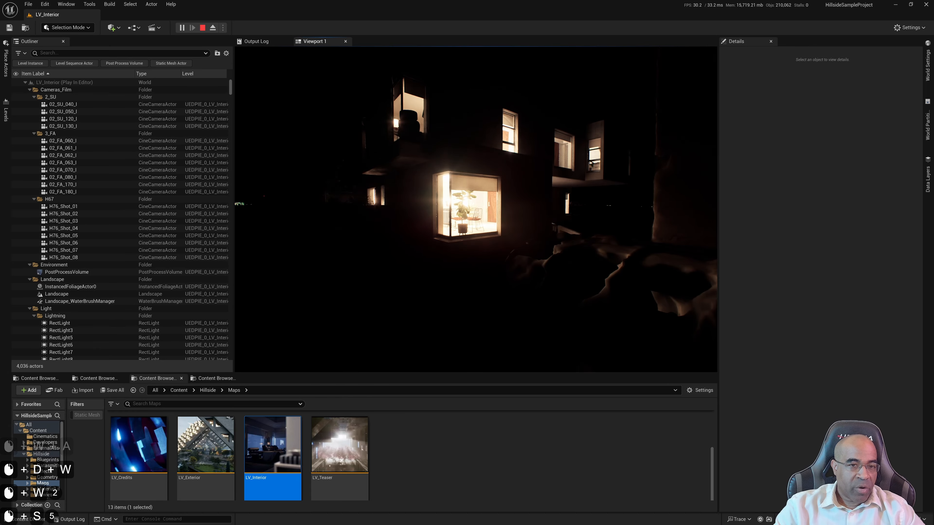
{"action": "key", "text": "w"}
{"action": "key", "text": "a"}
{"action": "key", "text": "w"}
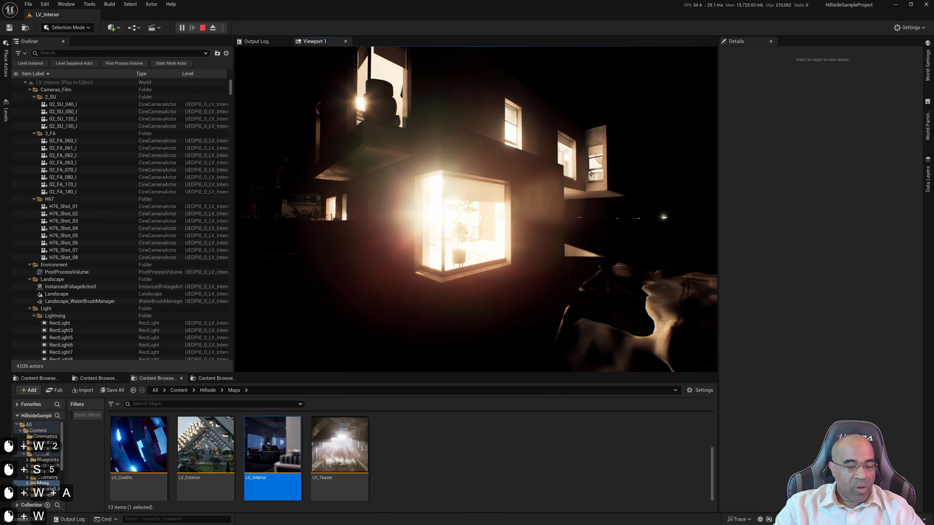
{"action": "key", "text": "Escape"}
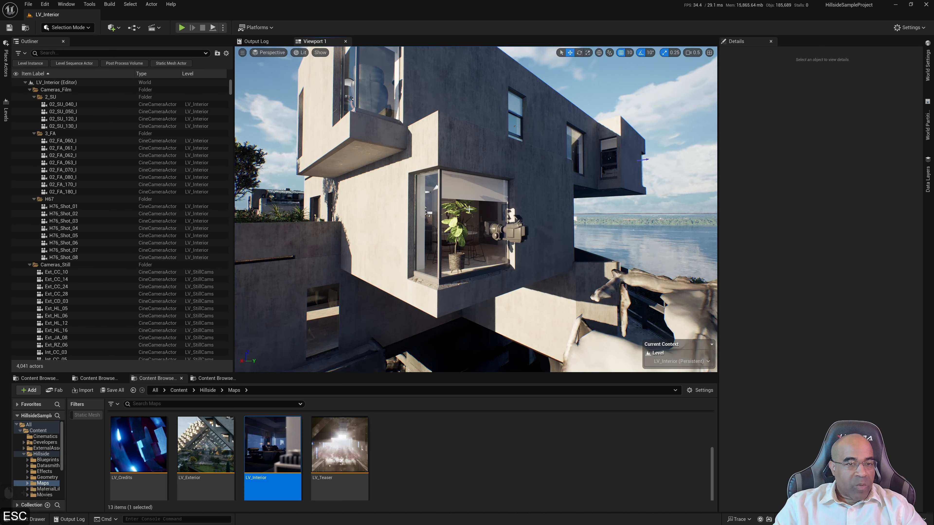
Frame the unit's exterior corner and switch the viewport to the Player Collision view mode
{"action": "key", "text": "w"}
{"action": "right_click_drag", "start_coordinate": [527, 194], "coordinate": [516, 175]}
{"action": "key", "text": "a"}
{"action": "key", "text": "s"}
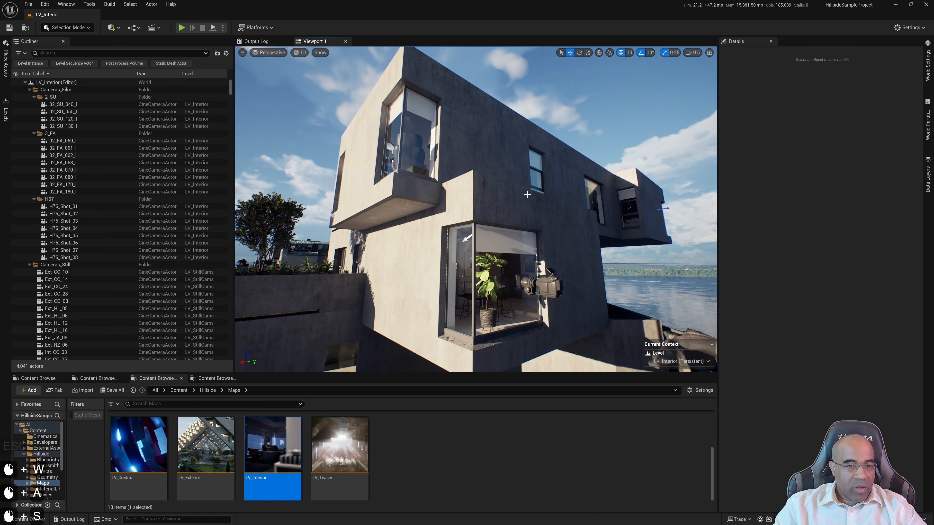
{"action": "left_click", "coordinate": [302, 53]}
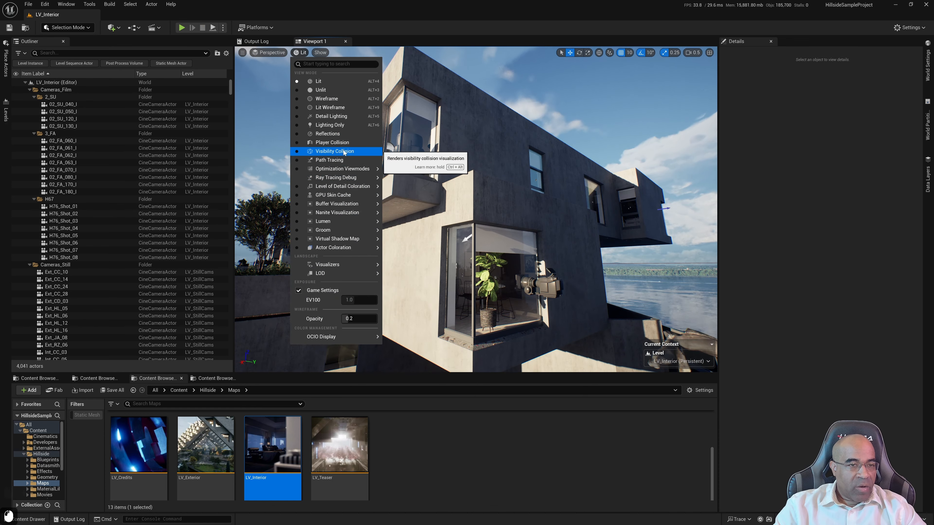
{"action": "left_click", "coordinate": [332, 142]}
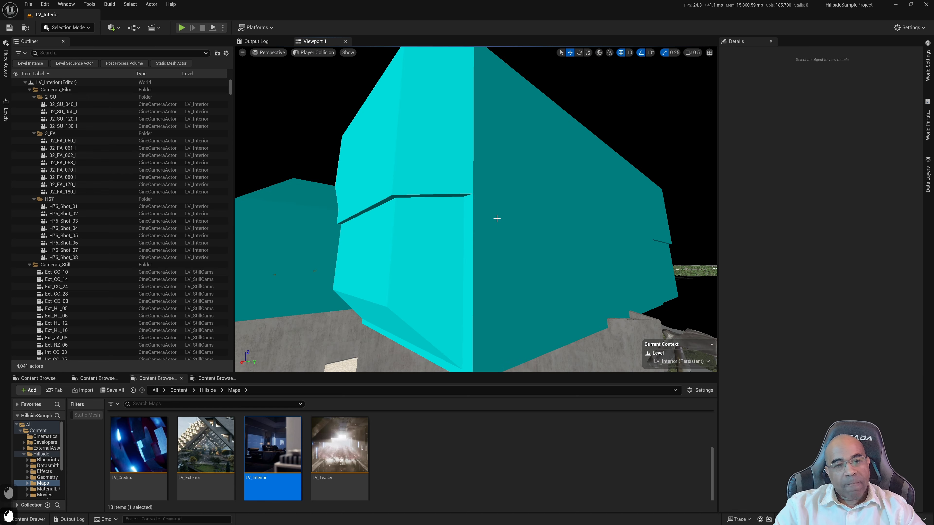
Examine the collision shapes of the unit's walls and interior from different viewpoints
{"action": "right_click_drag", "start_coordinate": [503, 198], "coordinate": [377, 190]}
{"action": "key", "text": "w"}
{"action": "key", "text": "a"}
{"action": "key", "text": "d"}
{"action": "key", "text": "w"}
{"action": "key", "text": "w"}
{"action": "key", "text": "a"}
{"action": "key", "text": "a"}
{"action": "key", "text": "w"}
{"action": "key", "text": "w"}
{"action": "key", "text": "w"}
{"action": "key", "text": "w"}
{"action": "key", "text": "w"}
{"action": "key", "text": "w"}
{"action": "key", "text": "w"}
{"action": "key", "text": "w"}
{"action": "key", "text": "s"}
{"action": "key", "text": "a"}
{"action": "key", "text": "s"}
{"action": "key", "text": "a"}
{"action": "key", "text": "w"}
{"action": "key", "text": "w"}
{"action": "key", "text": "a"}
{"action": "key", "text": "s"}
{"action": "scroll", "coordinate": [399, 202], "scroll_direction": "up", "scroll_amount": 3}
{"action": "key", "text": "d"}
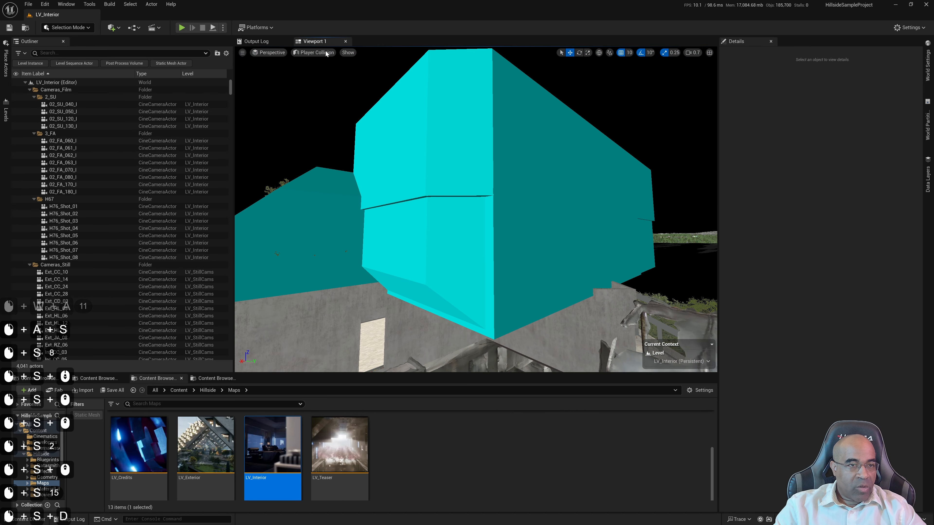
Return the viewport to Lit mode and open the H67_Unit level instance for editing
{"action": "left_click", "coordinate": [314, 52]}
{"action": "left_click", "coordinate": [330, 85]}
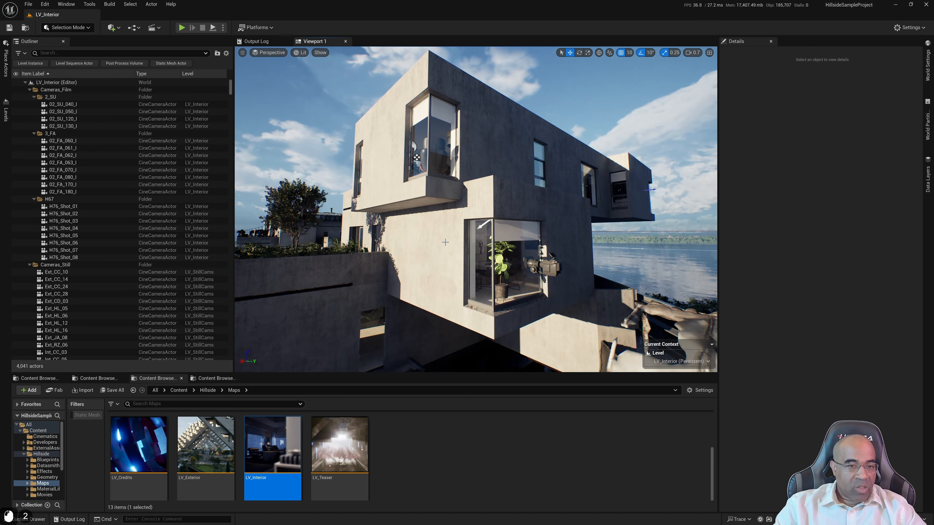
{"action": "left_click", "coordinate": [417, 157]}
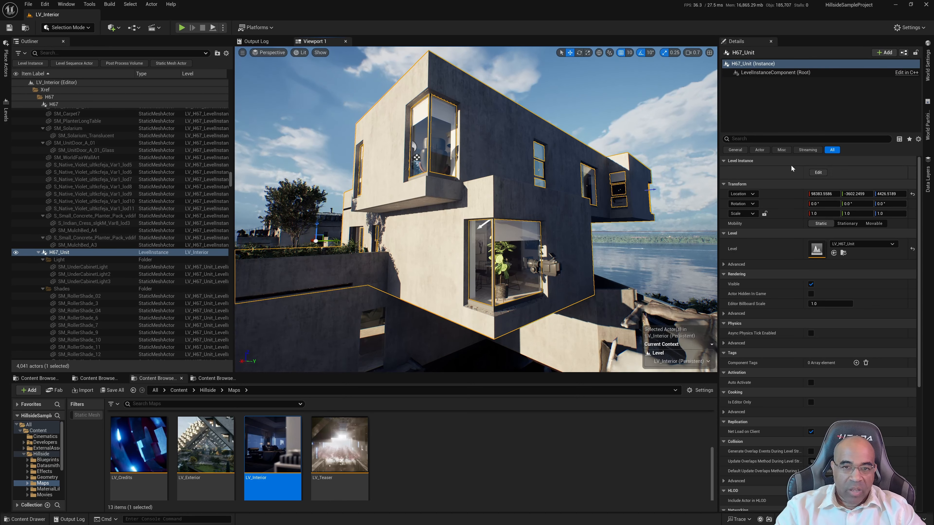
{"action": "left_click", "coordinate": [818, 173]}
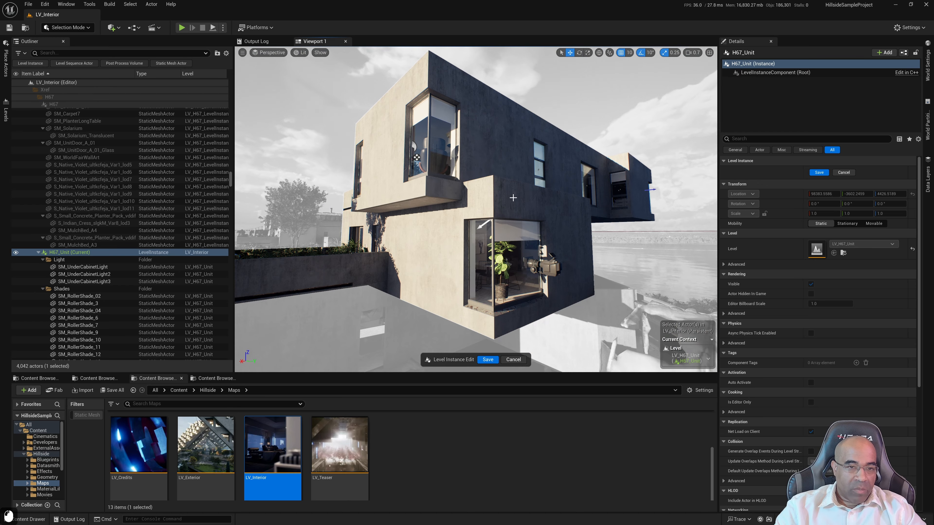
Select the lower corner wall H67_Unit_Wall_H67_Unit_Wall_018 and locate its static mesh among the project assets
{"action": "mouse_move", "coordinate": [513, 198]}
{"action": "right_mouse_down"}
{"action": "mouse_move", "coordinate": [446, 192]}
{"action": "mouse_move", "coordinate": [501, 187]}
{"action": "mouse_move", "coordinate": [471, 206]}
{"action": "mouse_move", "coordinate": [303, 212]}
{"action": "mouse_move", "coordinate": [449, 235]}
{"action": "mouse_move", "coordinate": [482, 202]}
{"action": "mouse_move", "coordinate": [508, 196]}
{"action": "right_mouse_up"}
{"action": "key", "text": "d"}
{"action": "key", "text": "d"}
{"action": "key", "text": "w"}
{"action": "key", "text": "a"}
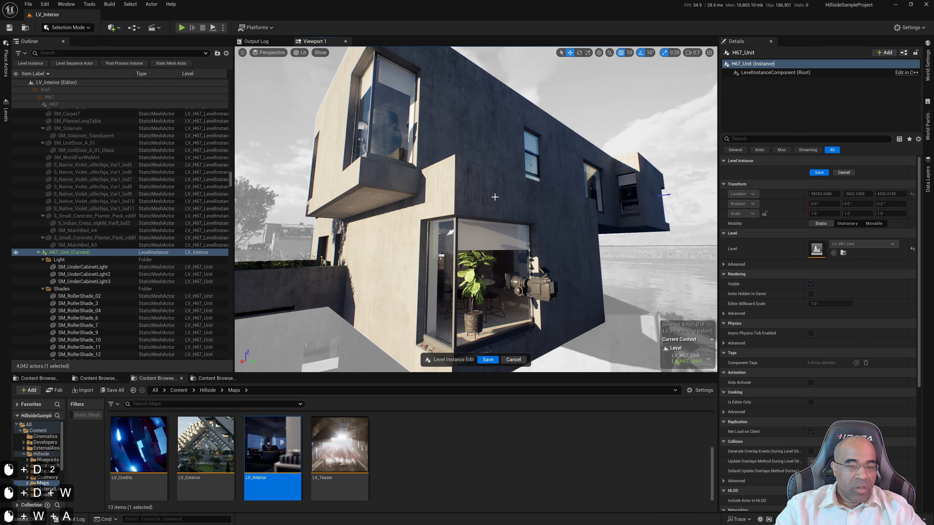
{"action": "left_click", "coordinate": [502, 199]}
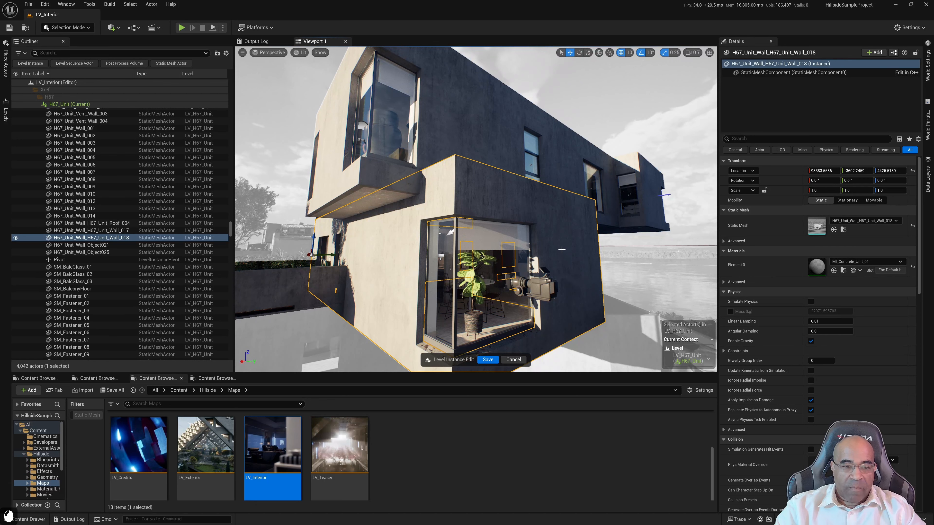
{"action": "left_click", "coordinate": [843, 230]}
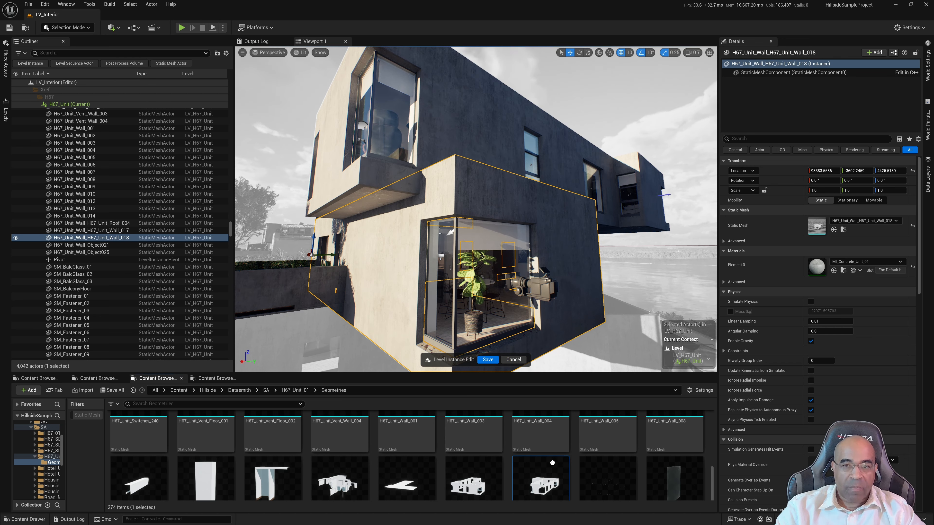
Select all static meshes in the H67_Unit_01 Geometries folder and open them for bulk editing in the Property Matrix
{"action": "mouse_move", "coordinate": [552, 463]}
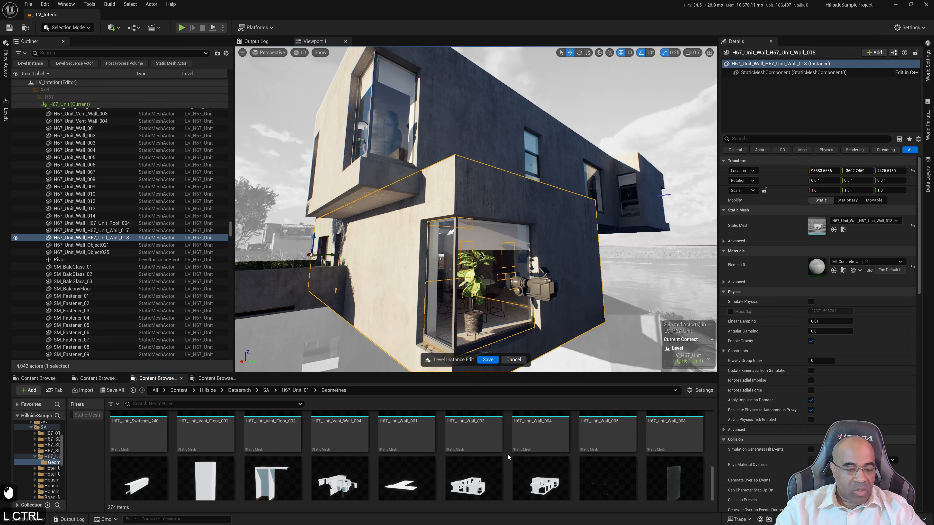
{"action": "key", "text": "ctrl+a"}
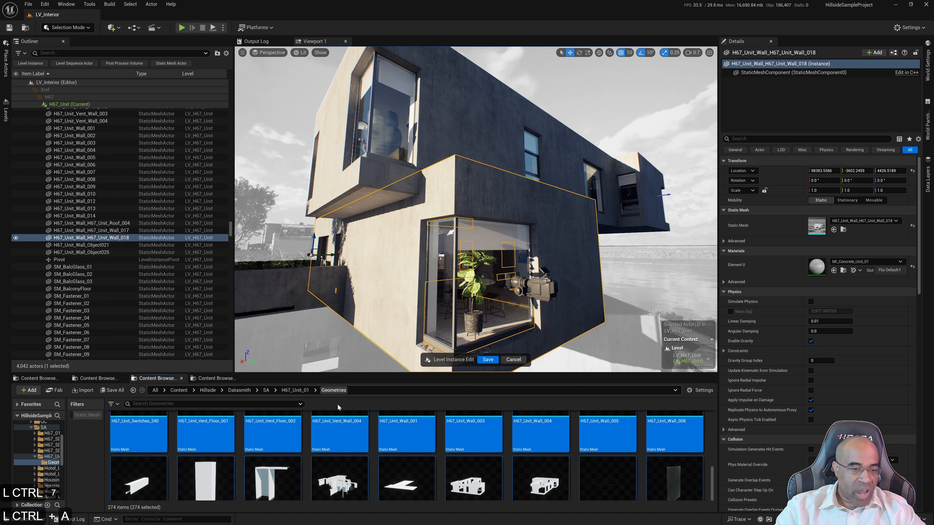
{"action": "right_click", "coordinate": [479, 446]}
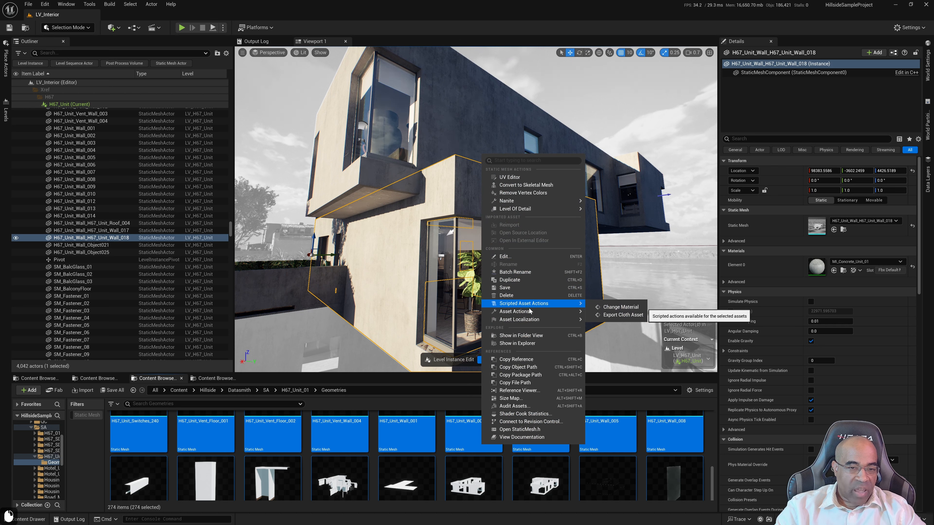
{"action": "mouse_move", "coordinate": [533, 311]}
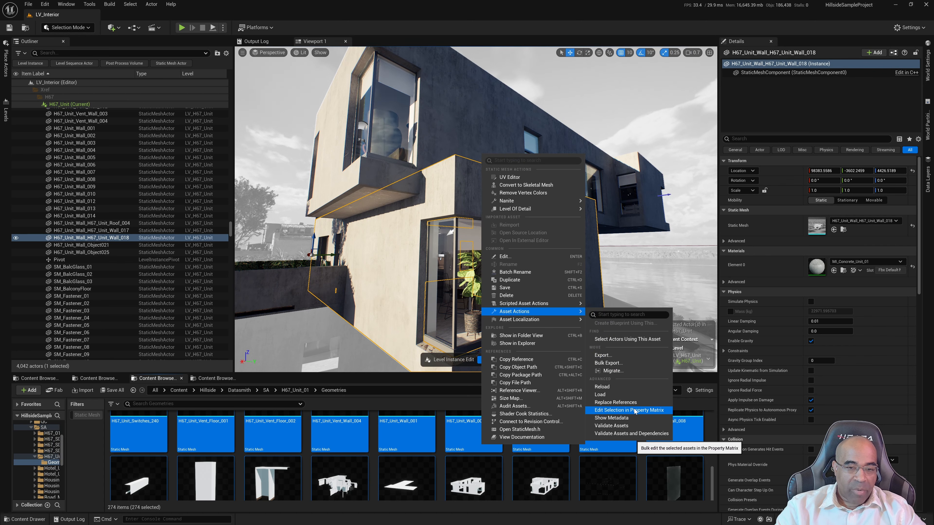
{"action": "left_click", "coordinate": [634, 412]}
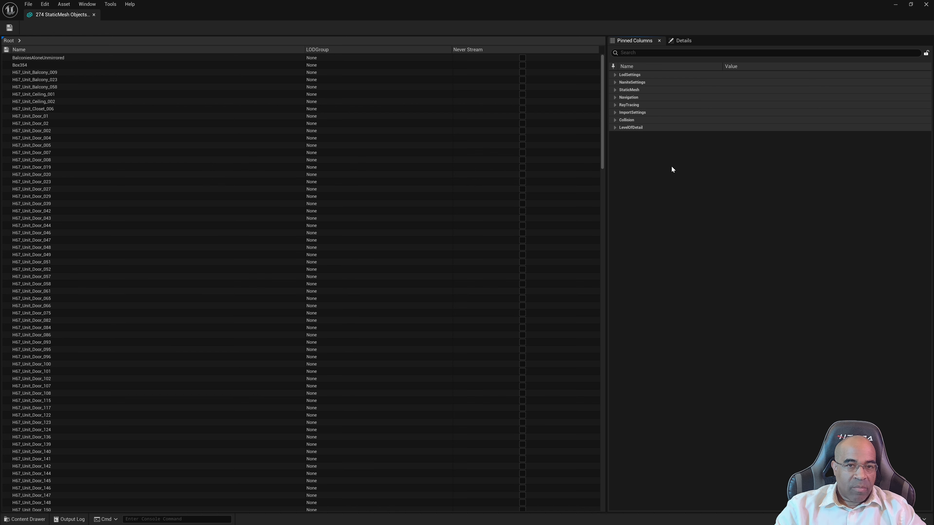
Set the Body Setup's Collision Complexity to Use Complex Collision As Simple for all selected meshes, save them and close the Property Matrix
{"action": "left_click", "coordinate": [614, 90]}
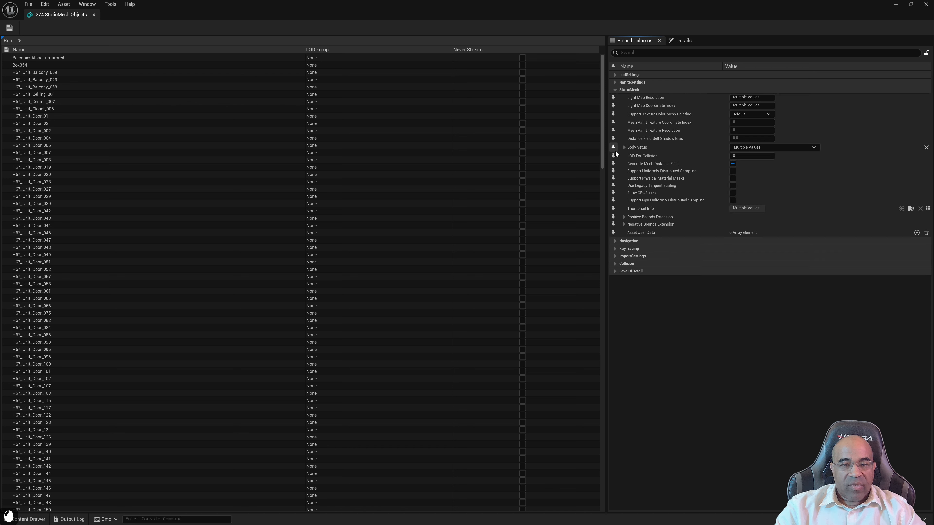
{"action": "left_click", "coordinate": [623, 148]}
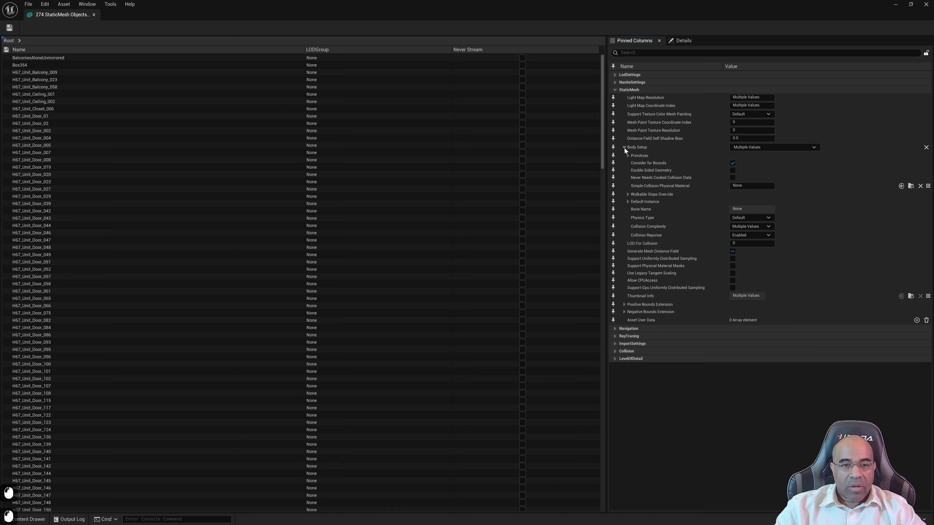
{"action": "left_click", "coordinate": [768, 227]}
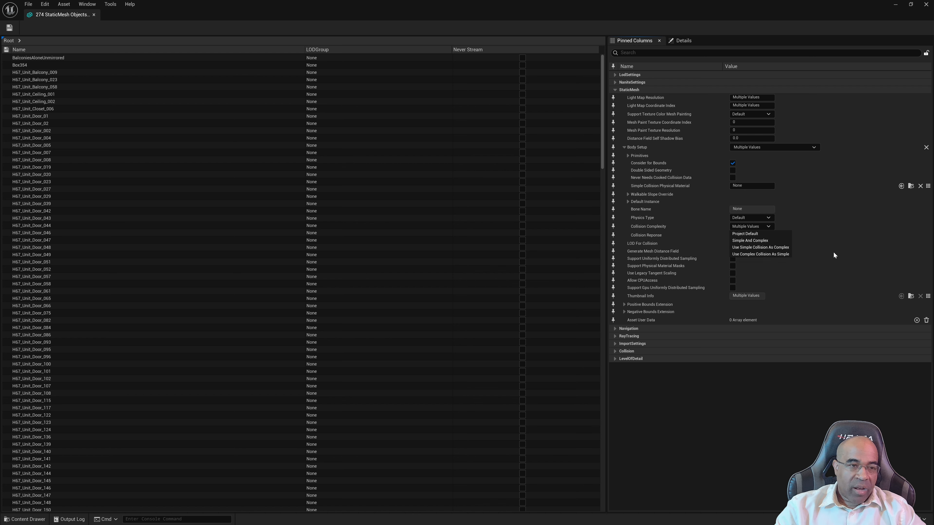
{"action": "left_click", "coordinate": [764, 256]}
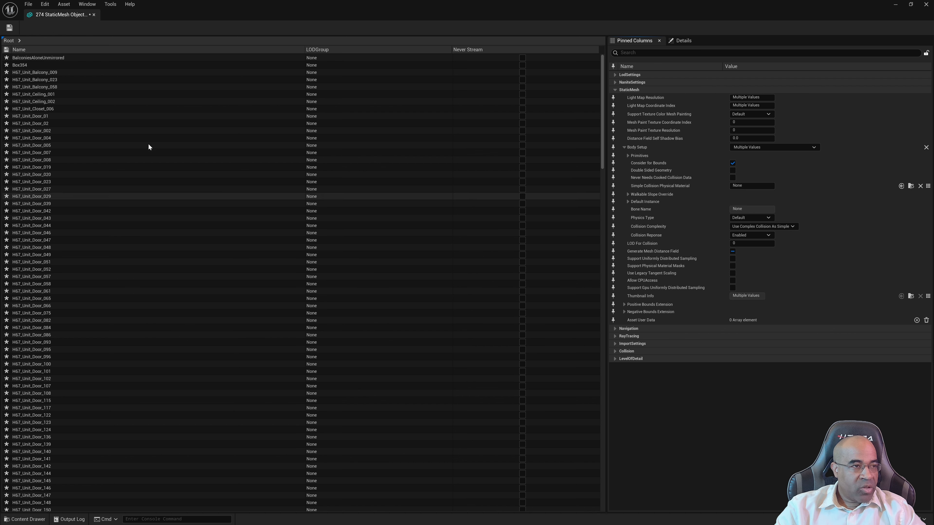
{"action": "left_click", "coordinate": [10, 28]}
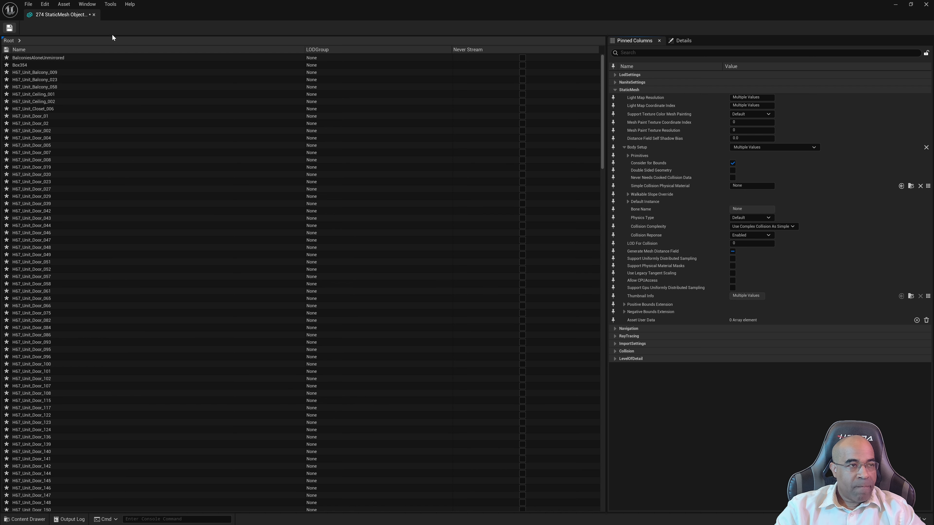
{"action": "left_click", "coordinate": [94, 15]}
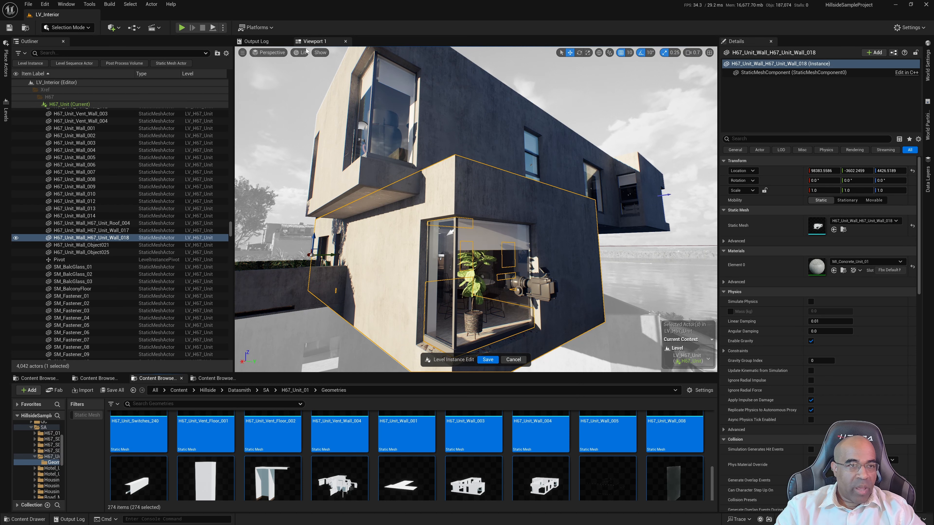
Switch the viewport to Player Collision and examine the collision shapes of the unit's exterior walls, doorways and interior rooms
{"action": "left_click", "coordinate": [301, 52]}
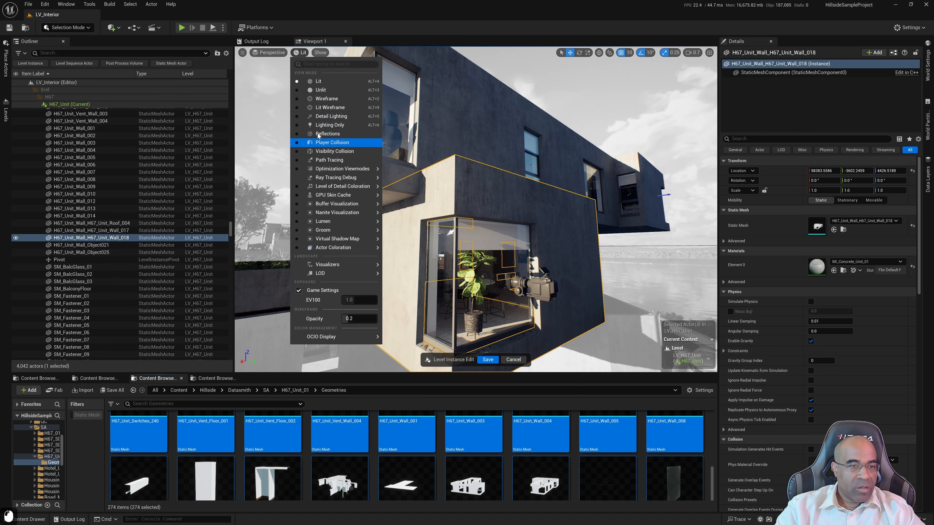
{"action": "left_click", "coordinate": [327, 144]}
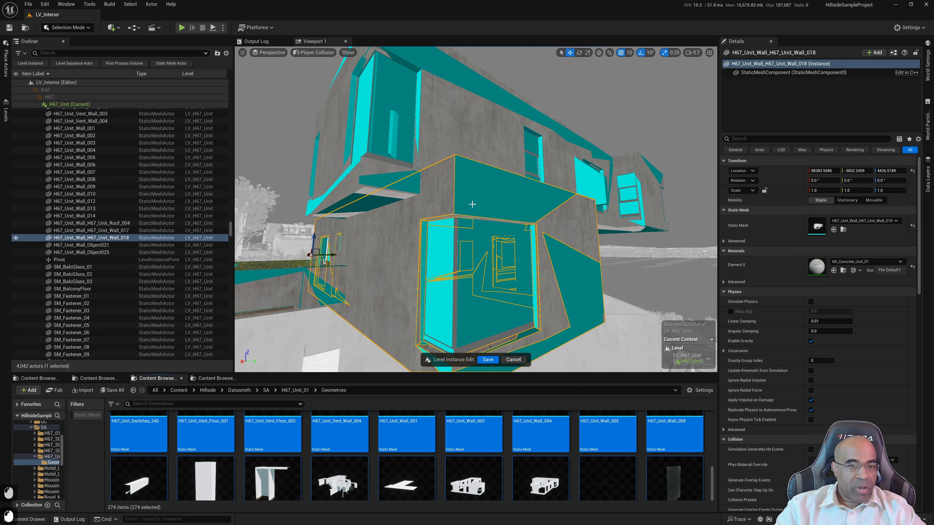
{"action": "right_click_drag", "start_coordinate": [511, 256], "coordinate": [509, 255]}
{"action": "key", "text": "w"}
{"action": "key", "text": "a"}
{"action": "key", "text": "w"}
{"action": "key", "text": "w"}
{"action": "key", "text": "a"}
{"action": "key", "text": "w"}
{"action": "key", "text": "a"}
{"action": "key", "text": "w"}
{"action": "key", "text": "w"}
{"action": "key", "text": "w"}
{"action": "key", "text": "s"}
{"action": "key", "text": "d"}
{"action": "key", "text": "w"}
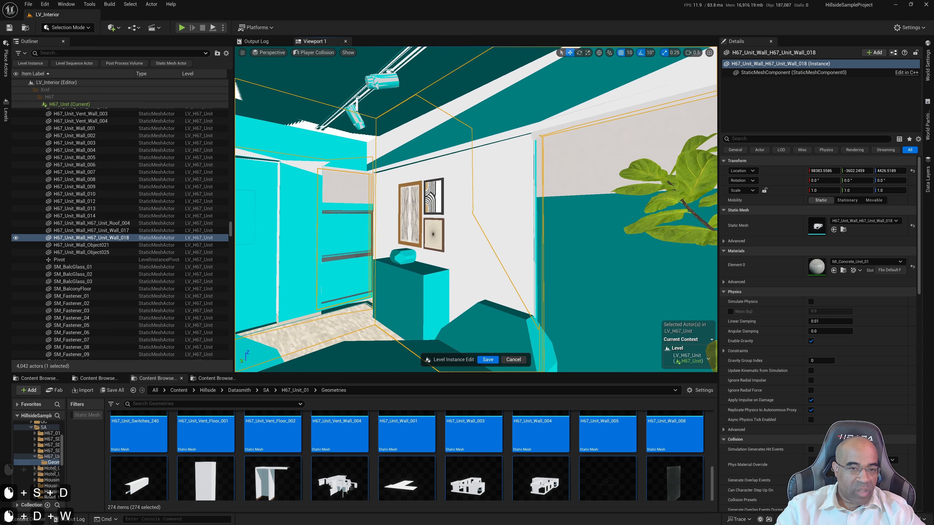
{"action": "key", "text": "w"}
{"action": "right_click_drag", "start_coordinate": [489, 326], "coordinate": [489, 326]}
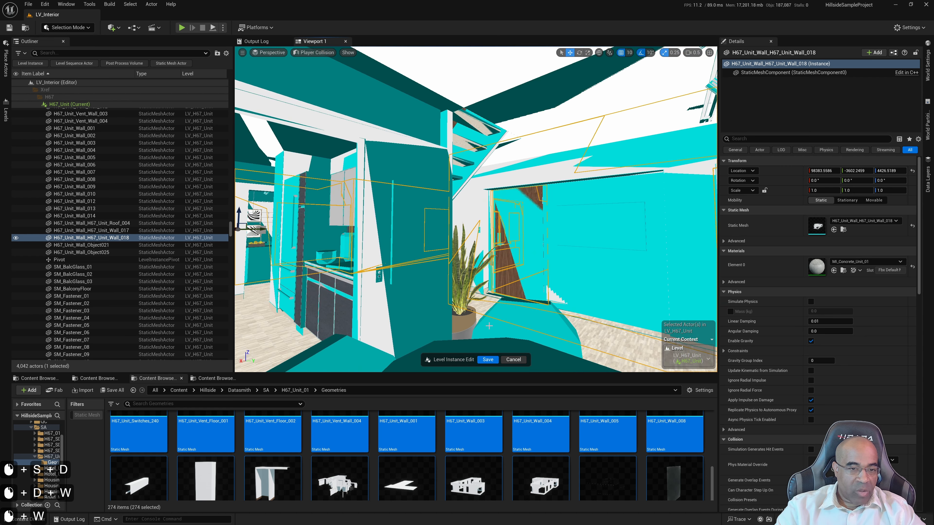
Return the viewport to Lit mode and save the H67_Unit level instance edit
{"action": "left_click", "coordinate": [314, 52]}
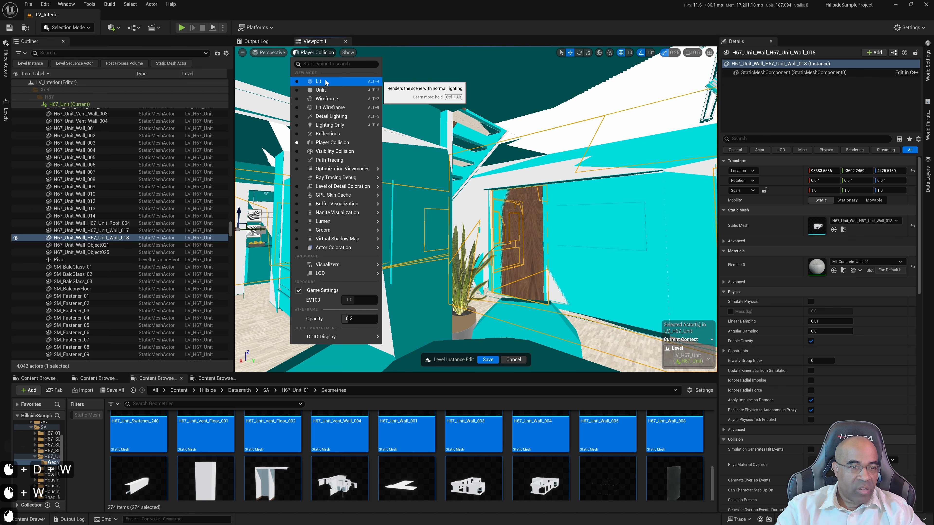
{"action": "left_click", "coordinate": [318, 81]}
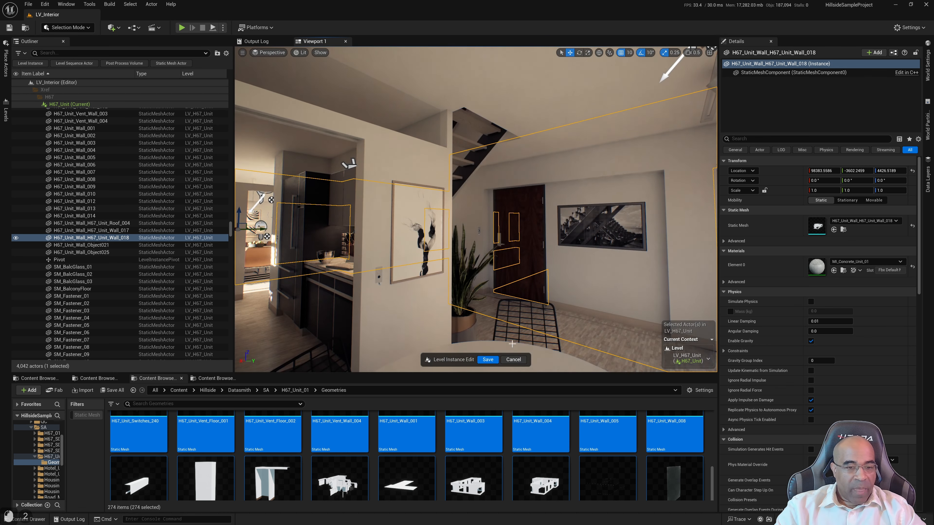
{"action": "left_click", "coordinate": [488, 360]}
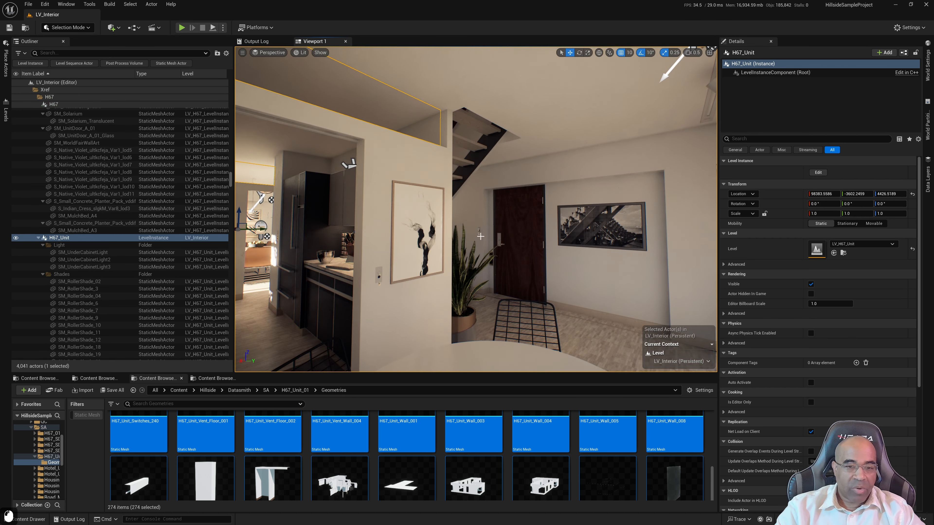
Play-test the level from the kitchen, walking through the doorway, dining area and hallway to check the collision, and stop the play session
{"action": "mouse_move", "coordinate": [480, 236]}
{"action": "right_mouse_down"}
{"action": "mouse_move", "coordinate": [423, 236]}
{"action": "mouse_move", "coordinate": [478, 237]}
{"action": "mouse_move", "coordinate": [452, 236]}
{"action": "mouse_move", "coordinate": [467, 234]}
{"action": "right_mouse_up"}
{"action": "key", "text": "w"}
{"action": "key", "text": "w"}
{"action": "key", "text": "a"}
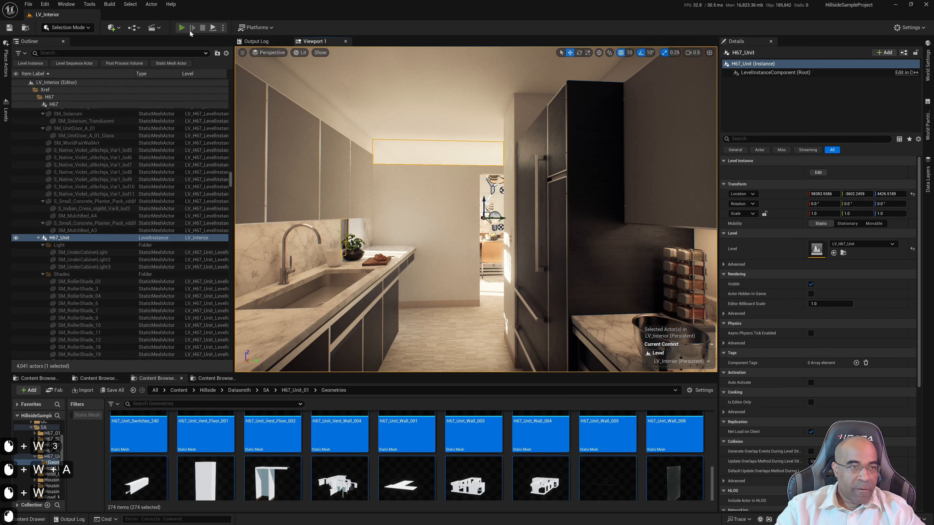
{"action": "key", "text": "alt+p"}
{"action": "left_click", "coordinate": [470, 205]}
{"action": "key", "text": "w"}
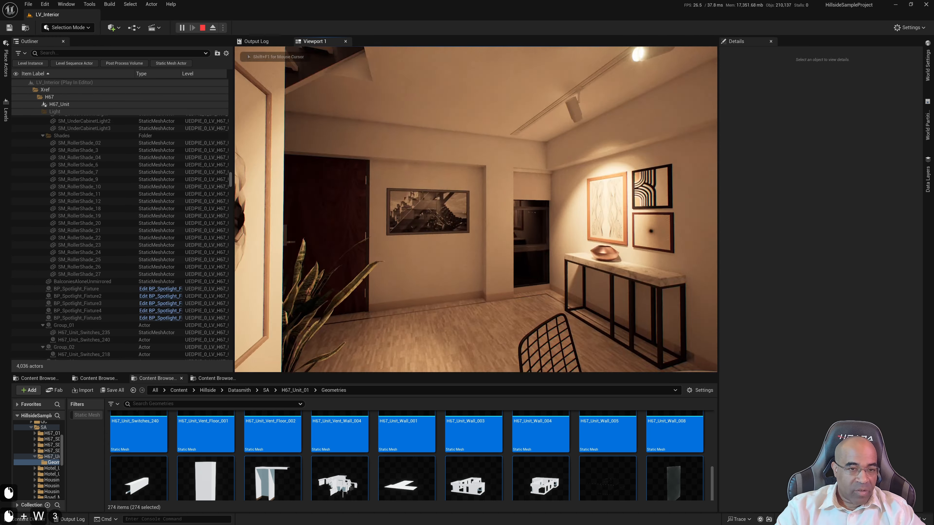
{"action": "scroll", "coordinate": [476, 209], "scroll_direction": "down", "scroll_amount": 3}
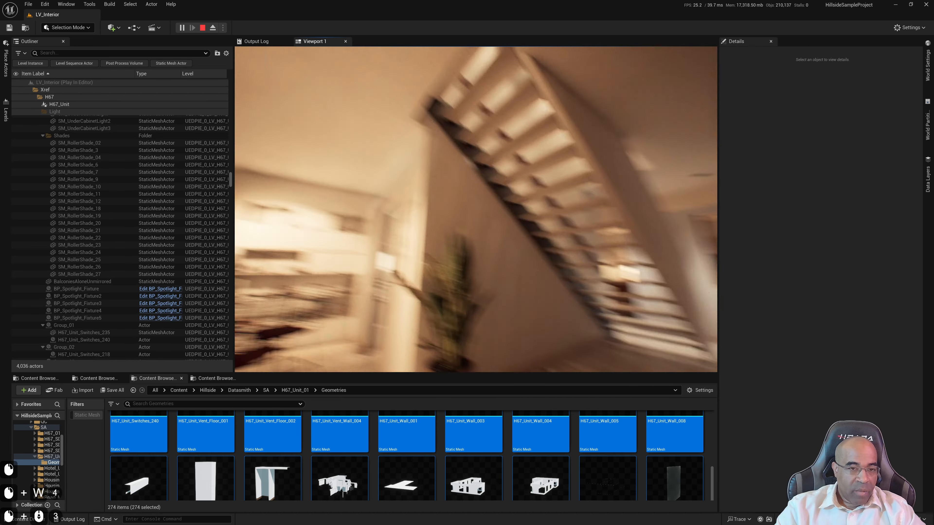
{"action": "key", "text": "w"}
{"action": "key", "text": "w"}
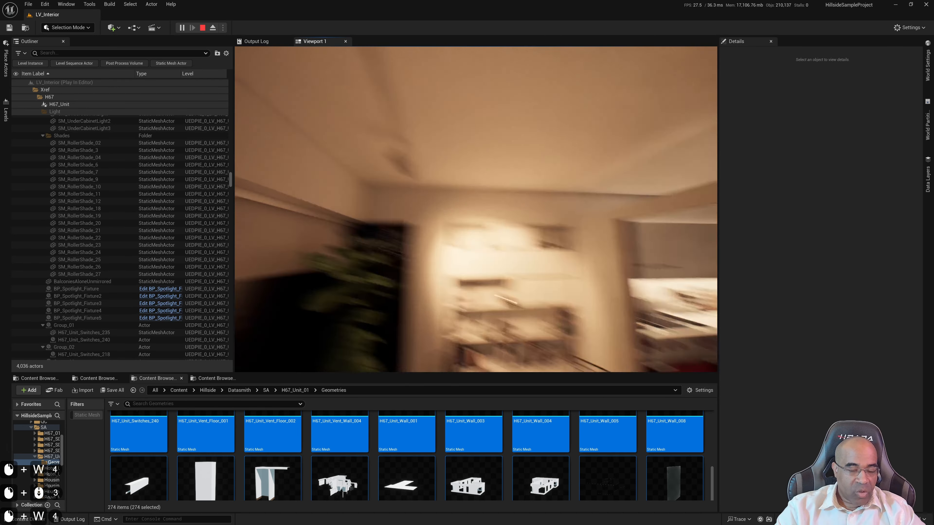
{"action": "key", "text": "w"}
{"action": "key", "text": "w"}
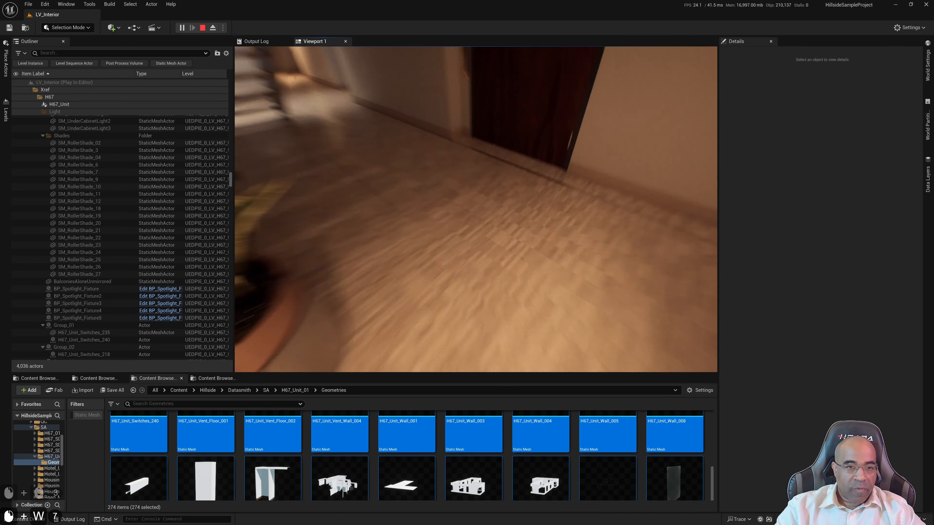
{"action": "key", "text": "d"}
{"action": "key", "text": "s"}
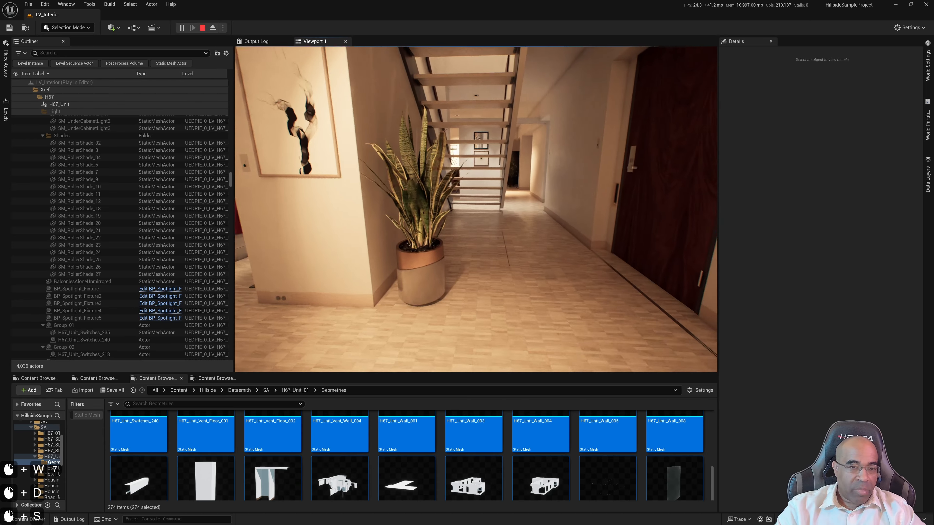
{"action": "key", "text": "a+w"}
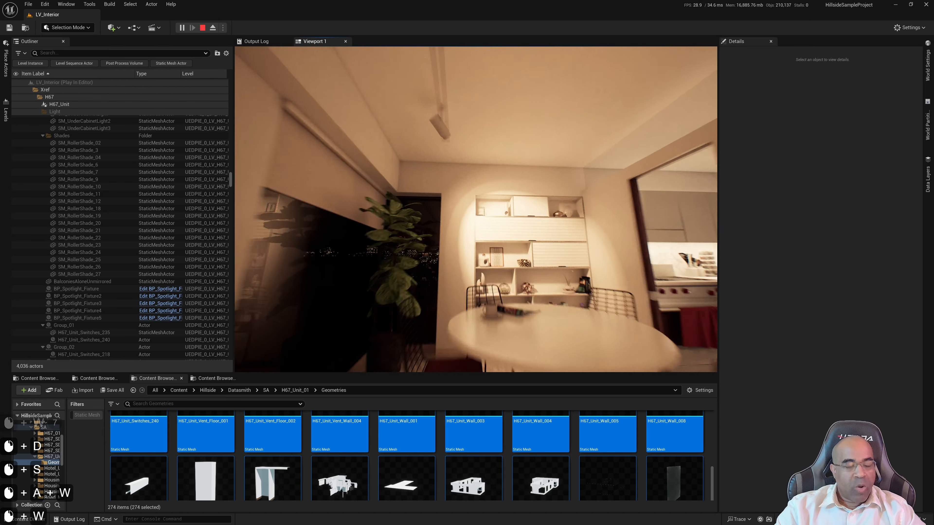
{"action": "key", "text": "w"}
{"action": "key", "text": "w"}
{"action": "key", "text": "w+a"}
{"action": "key", "text": "d"}
{"action": "key", "text": "d"}
{"action": "key", "text": "d+s"}
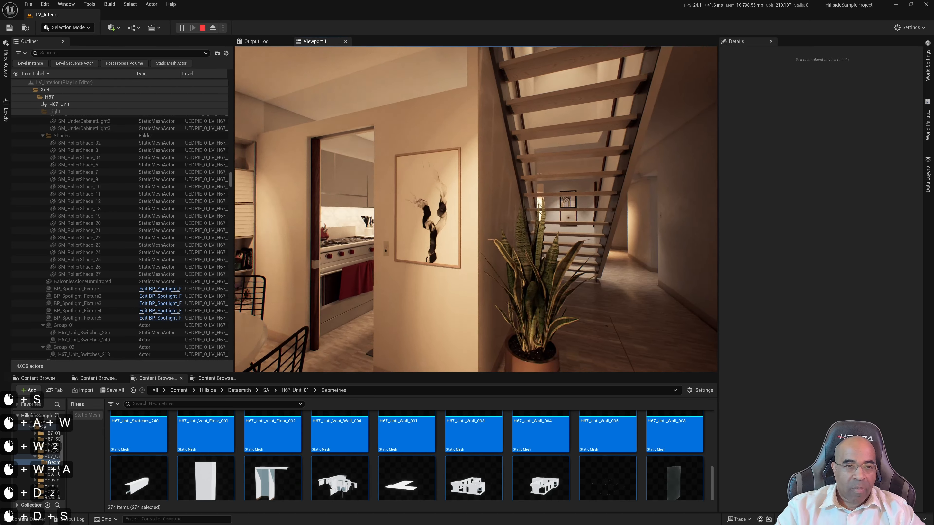
{"action": "key", "text": "a+w"}
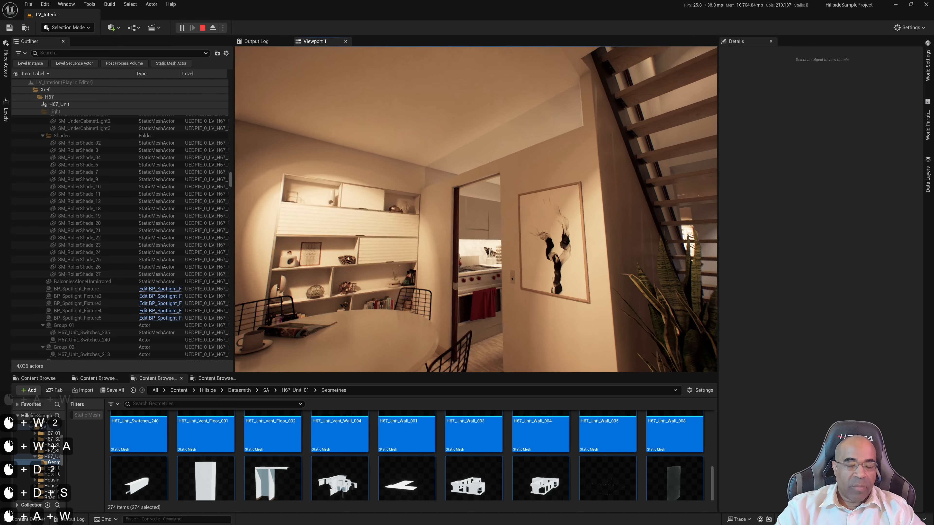
{"action": "left_click_drag", "start_coordinate": [475, 209], "coordinate": [495, 239]}
{"action": "key", "text": "Escape"}
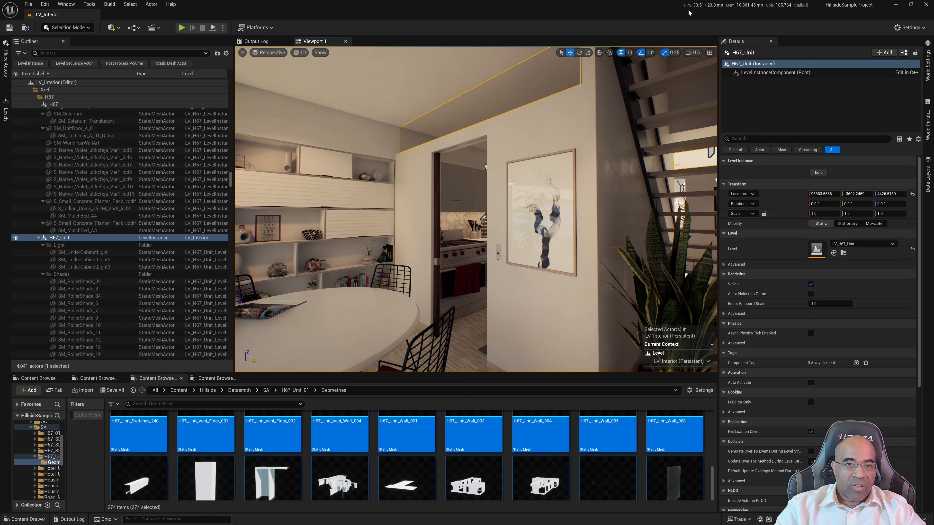
Search the Editor Preferences for "frame rate" to find the Show Frame Rate and Memory option, and close the preferences
{"action": "left_click", "coordinate": [45, 4]}
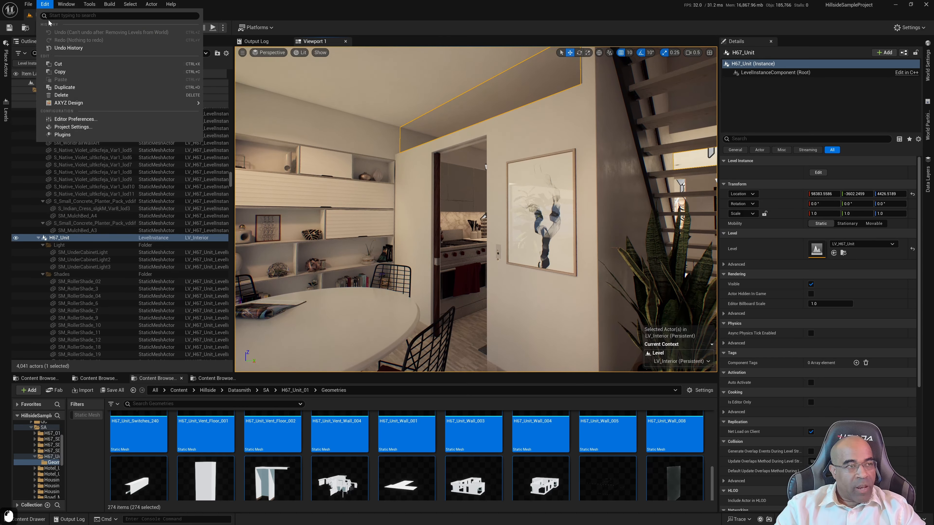
{"action": "left_click", "coordinate": [85, 126]}
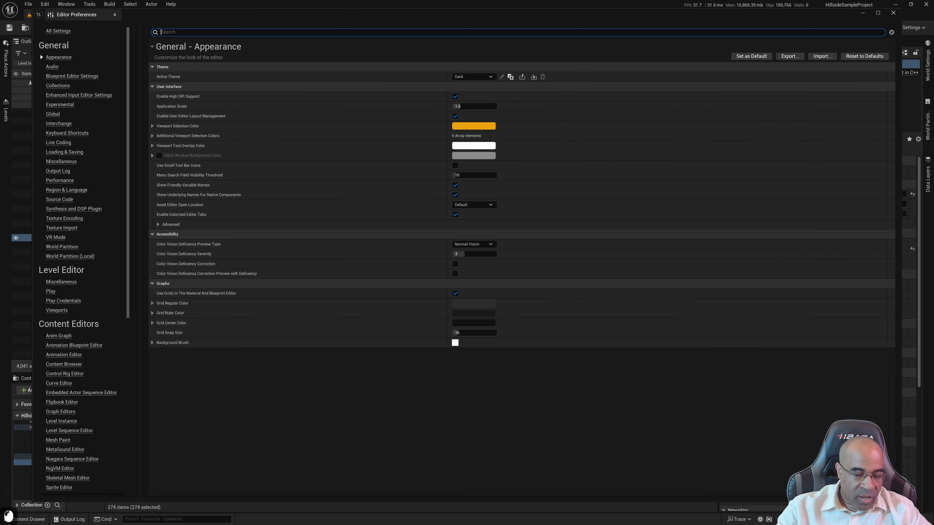
{"action": "type", "text": "frame rate"}
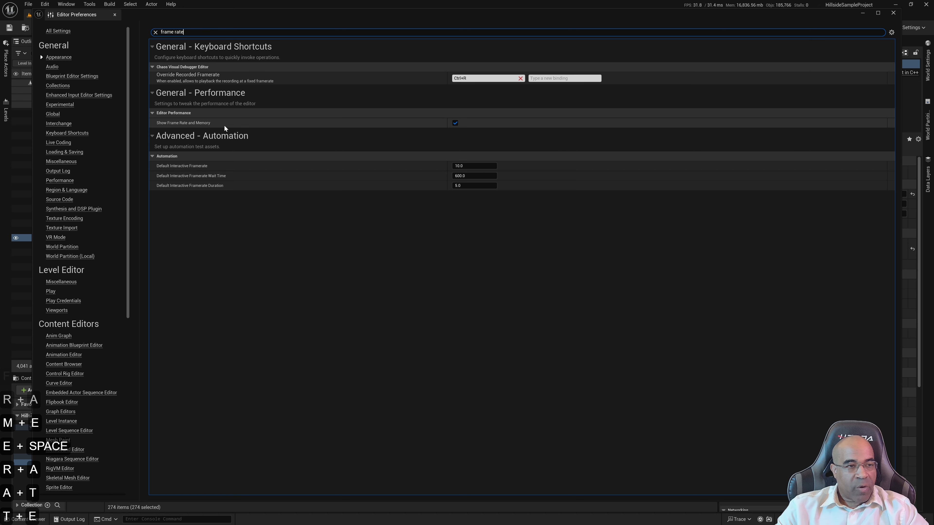
{"action": "left_click", "coordinate": [892, 13]}
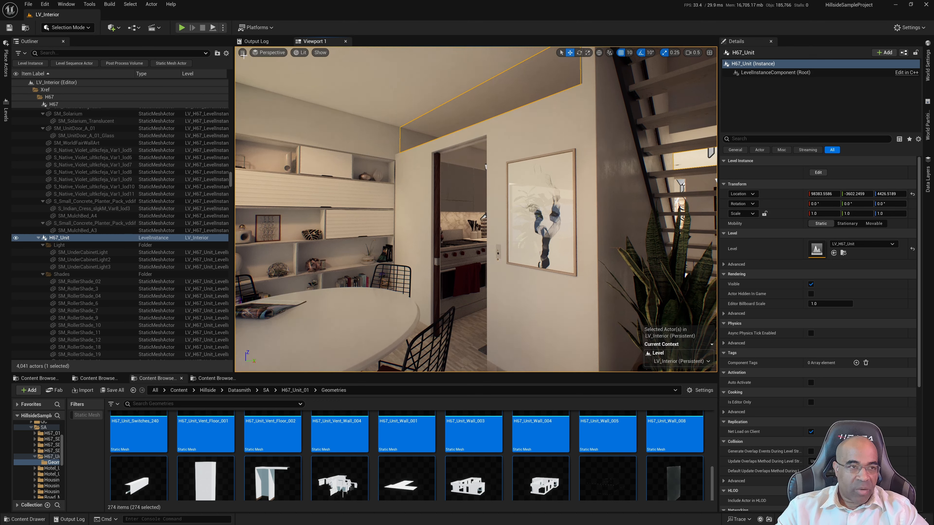
Display the FPS counter and the Engine Unit statistics in the viewport
{"action": "left_click", "coordinate": [241, 53]}
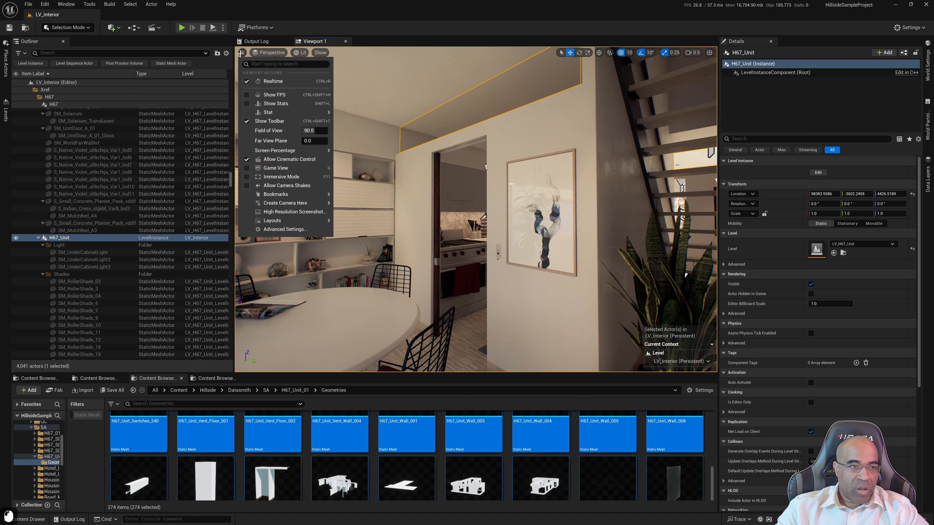
{"action": "left_click", "coordinate": [246, 96]}
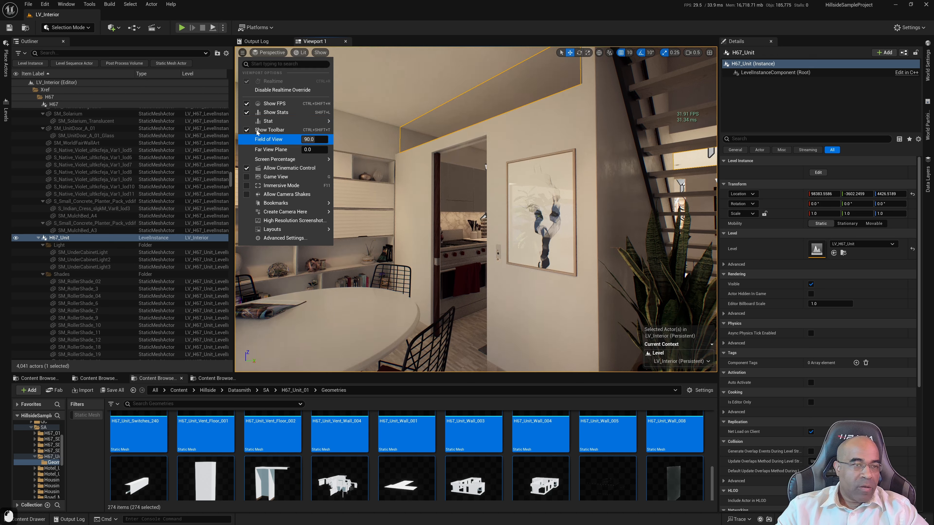
{"action": "mouse_move", "coordinate": [347, 145]}
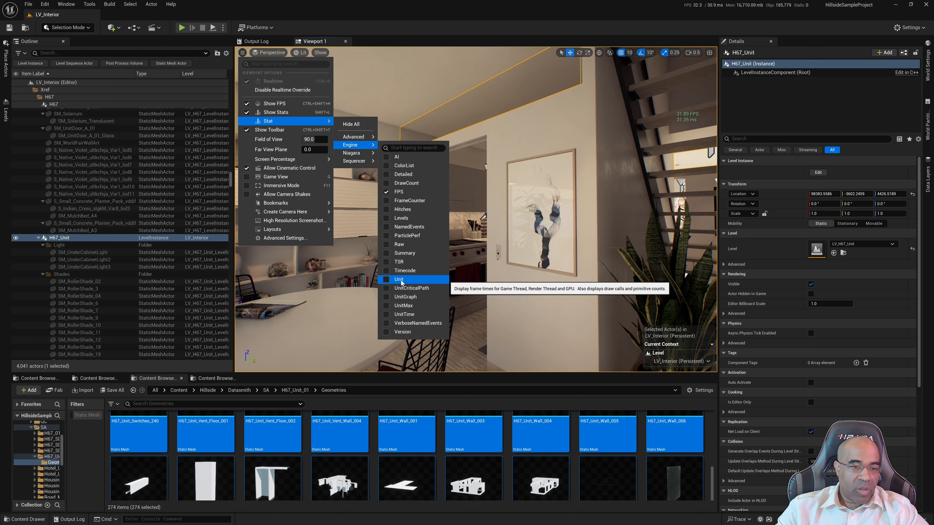
{"action": "left_click", "coordinate": [399, 280]}
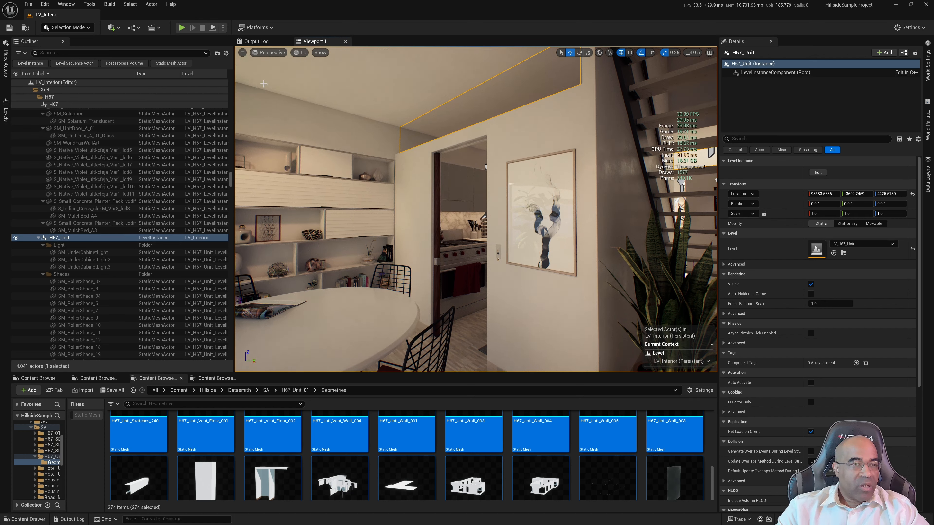
{"action": "left_click", "coordinate": [242, 52]}
{"action": "mouse_move", "coordinate": [279, 121]}
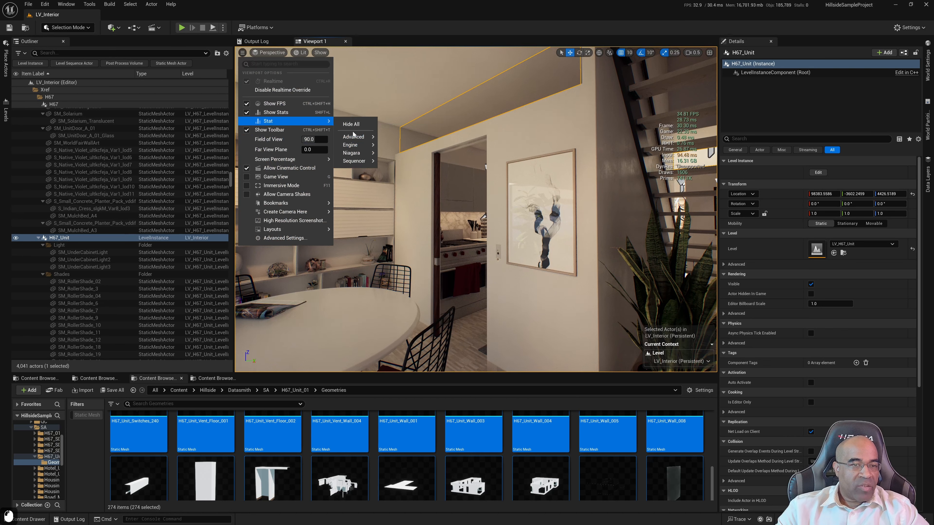
{"action": "mouse_move", "coordinate": [361, 150]}
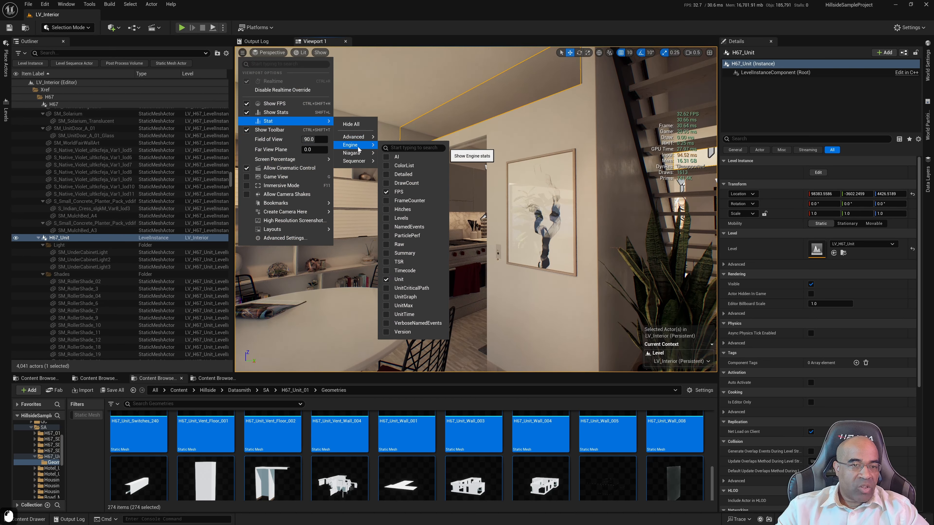
{"action": "left_click", "coordinate": [316, 21]}
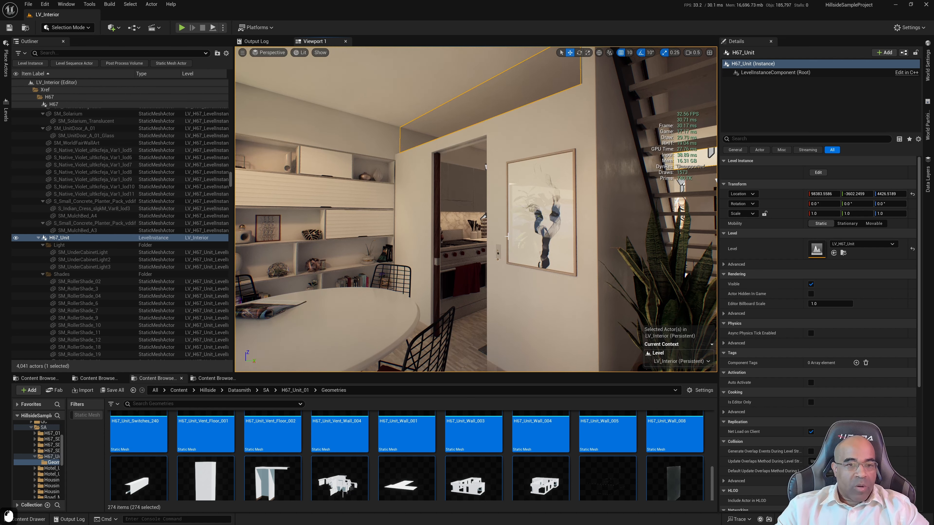
{"action": "mouse_move", "coordinate": [506, 236]}
{"action": "right_mouse_down"}
{"action": "mouse_move", "coordinate": [437, 237]}
{"action": "mouse_move", "coordinate": [520, 234]}
{"action": "mouse_move", "coordinate": [505, 233]}
{"action": "right_mouse_up"}
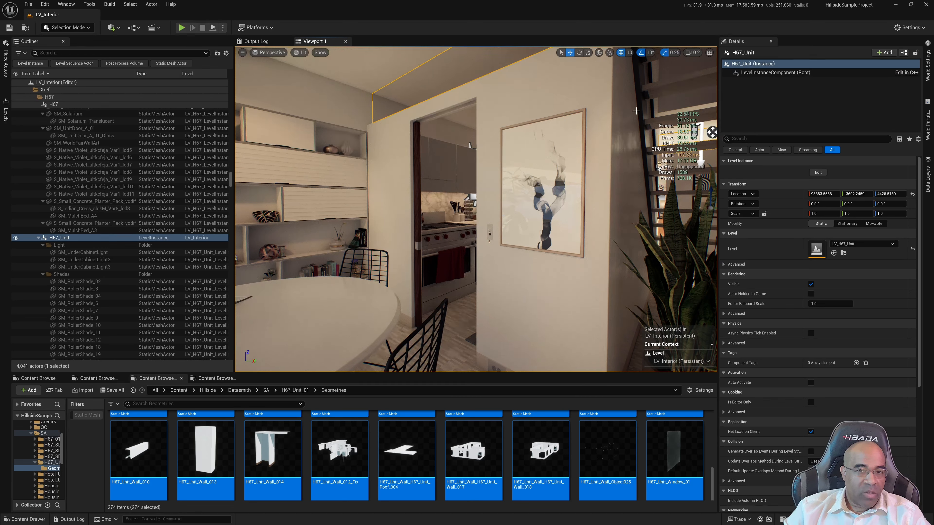
Turn off the FPS and Unit statistics displayed in the viewport
{"action": "left_click", "coordinate": [242, 52]}
{"action": "mouse_move", "coordinate": [278, 122]}
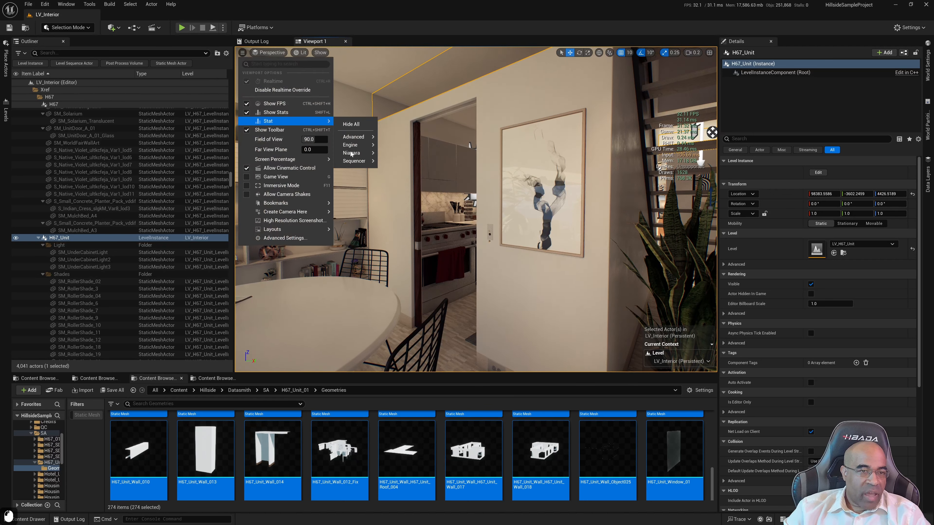
{"action": "mouse_move", "coordinate": [353, 145]}
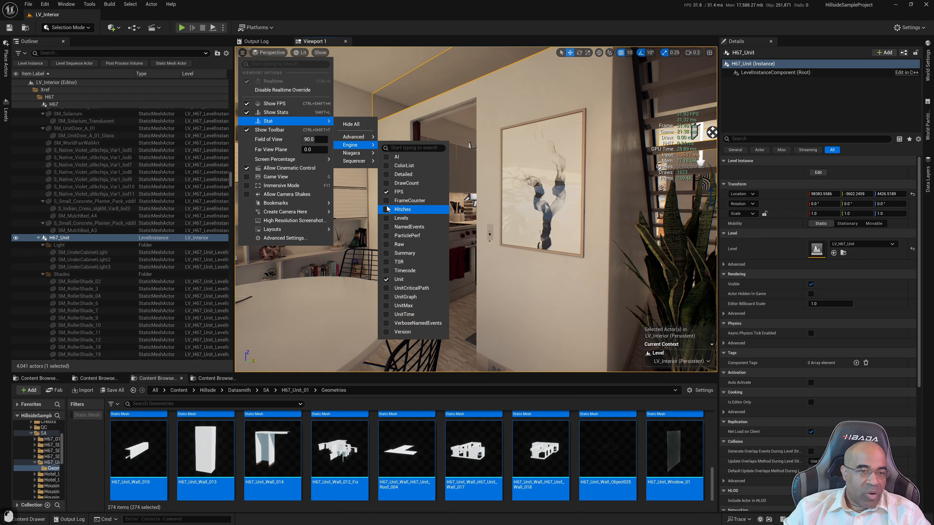
{"action": "left_click", "coordinate": [386, 192]}
{"action": "left_click", "coordinate": [388, 279]}
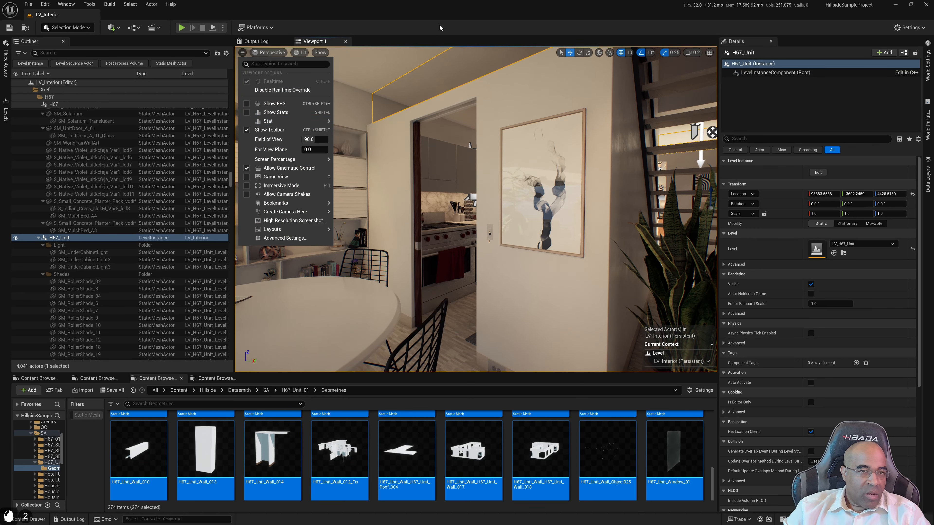
{"action": "left_click", "coordinate": [472, 87]}
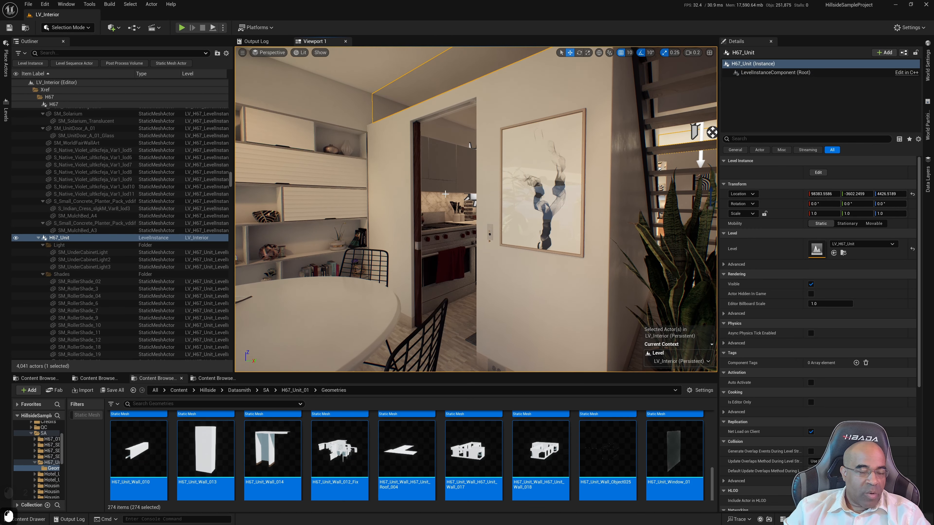
Set the LV_Lighting_Default sublevel's streaming method to Always Loaded, and save everything with the Persistent Level as the current level
{"action": "right_click_drag", "start_coordinate": [445, 194], "coordinate": [371, 190]}
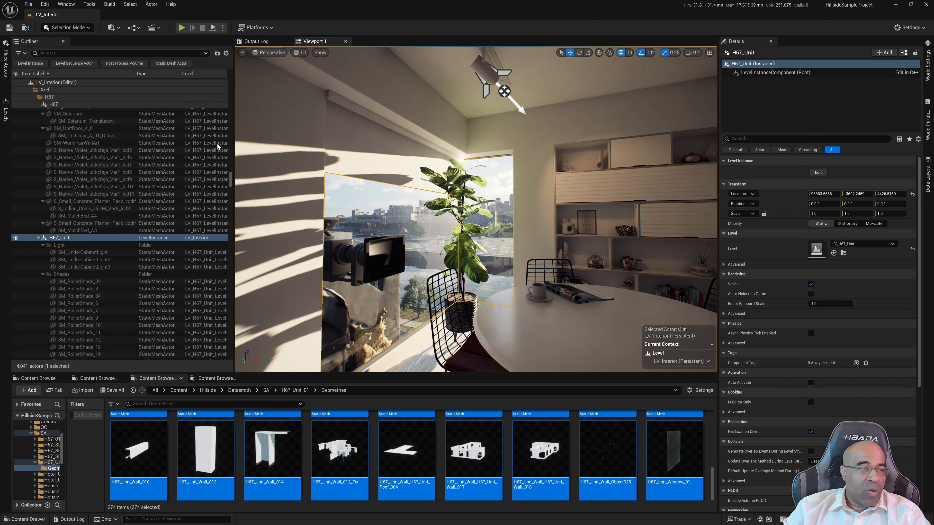
{"action": "left_click", "coordinate": [67, 4]}
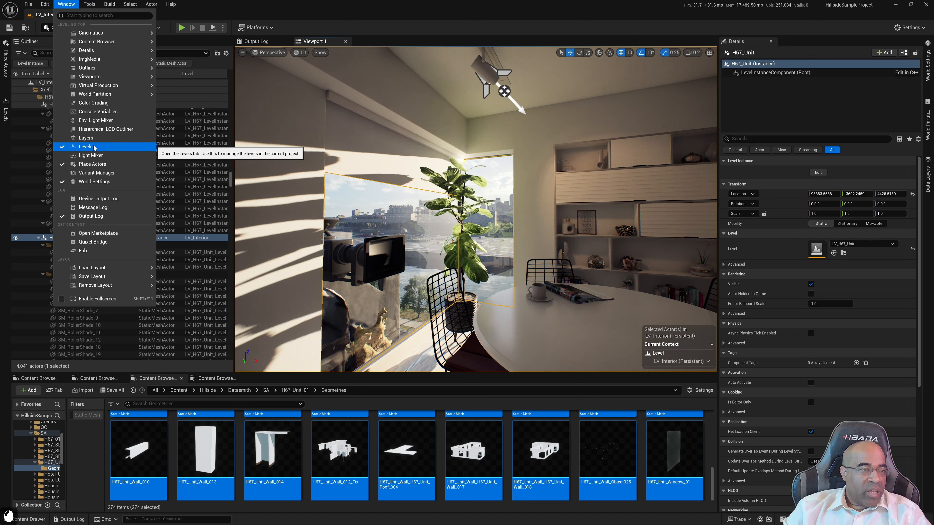
{"action": "left_click", "coordinate": [7, 116]}
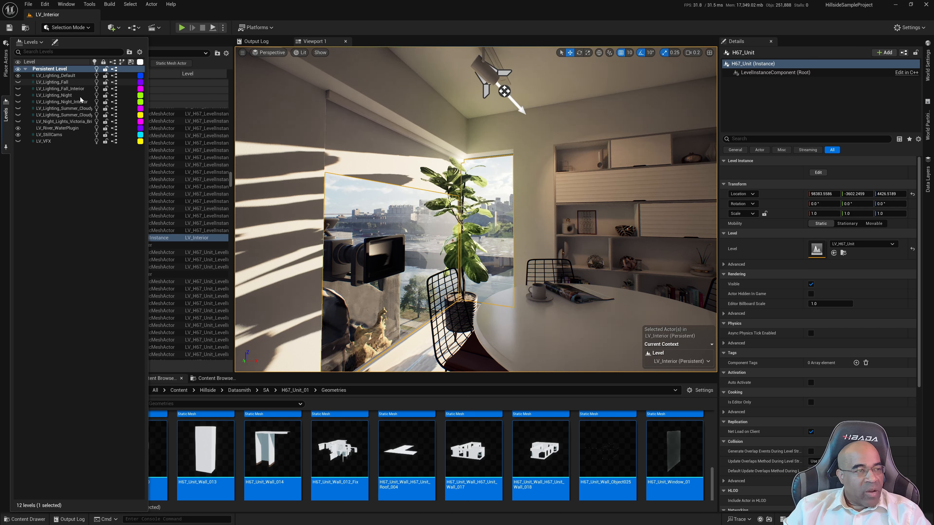
{"action": "left_click", "coordinate": [68, 76]}
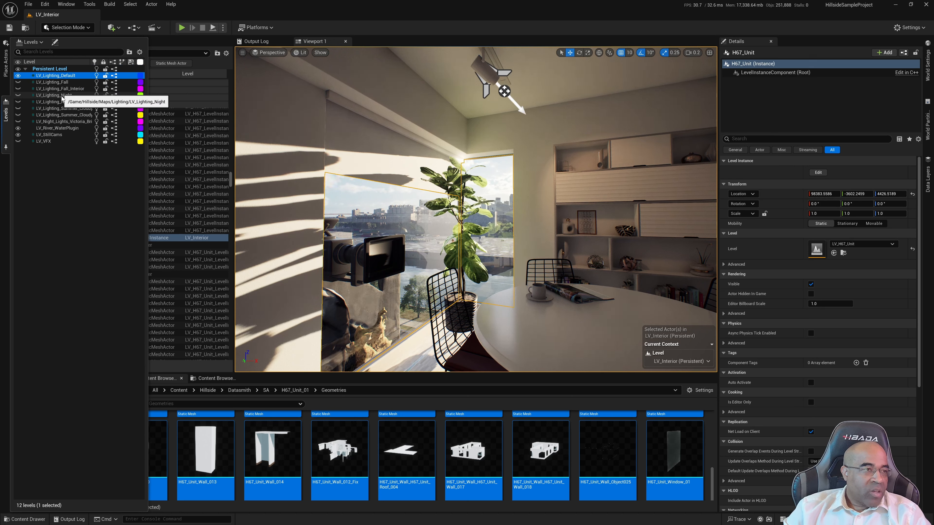
{"action": "right_click", "coordinate": [56, 75]}
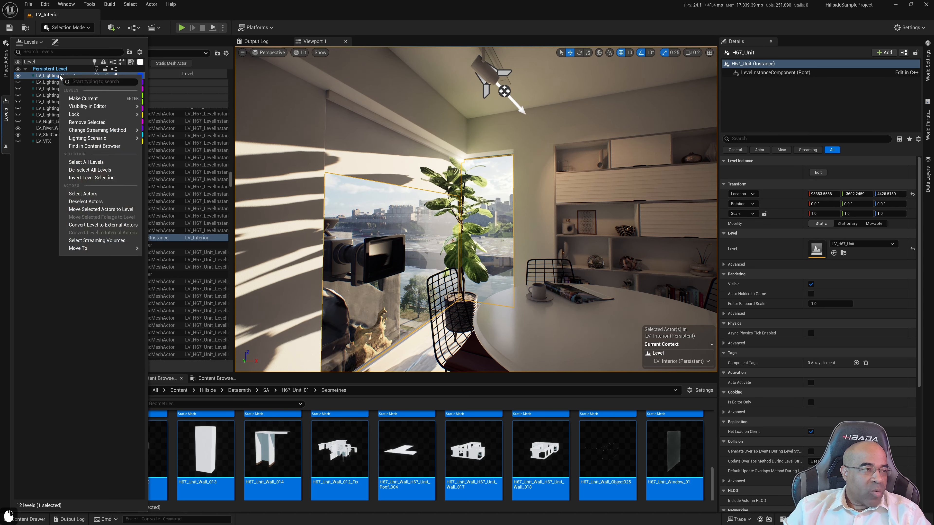
{"action": "mouse_move", "coordinate": [107, 132]}
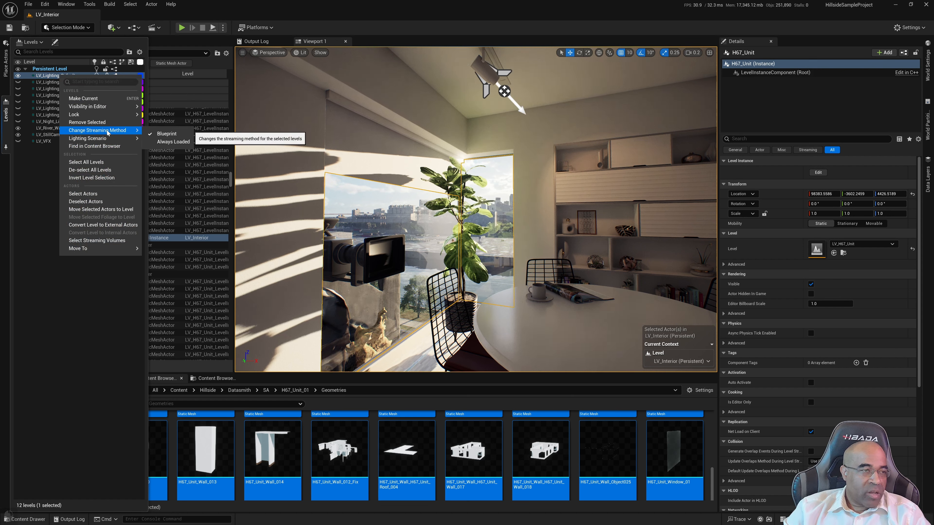
{"action": "left_click", "coordinate": [168, 142]}
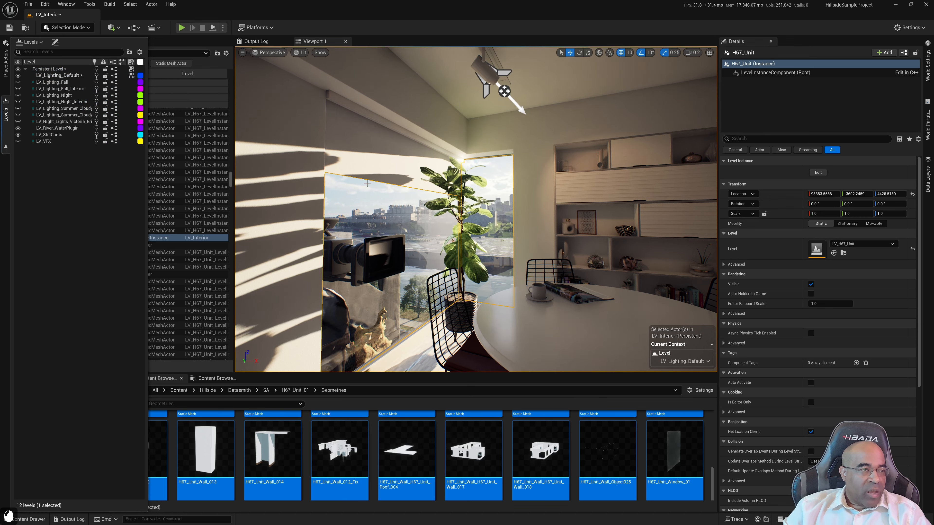
{"action": "double_click", "coordinate": [58, 70]}
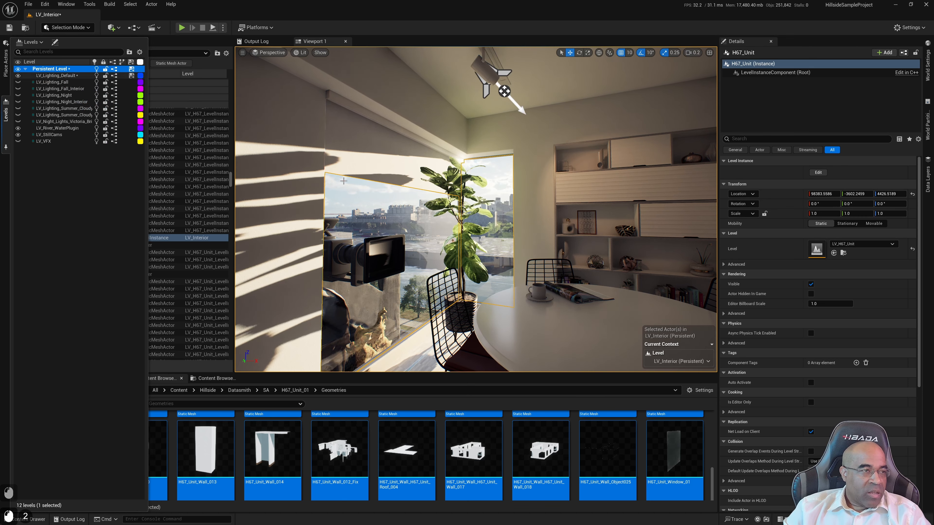
{"action": "key", "text": "ctrl+shift+s"}
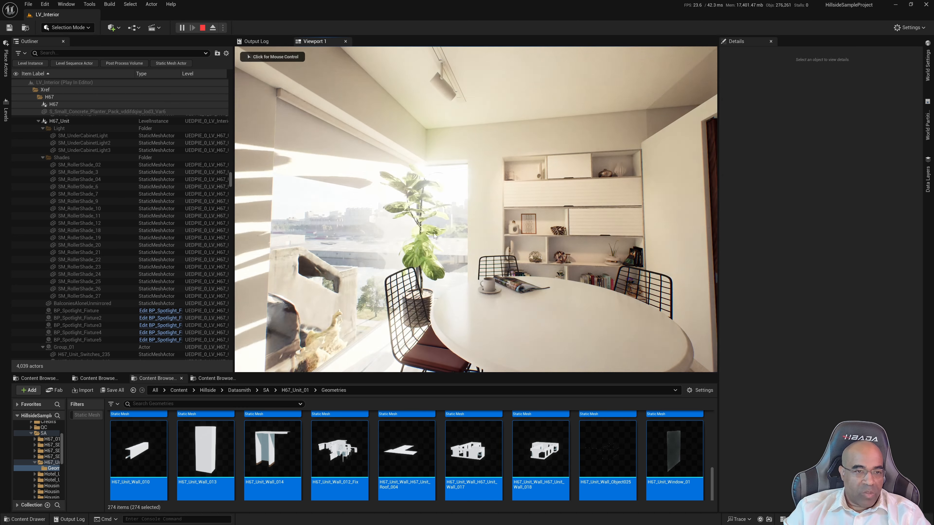
Play-test the level around the dining table and kitchen doorway to check the lighting, and stop the play session
{"action": "left_click", "coordinate": [436, 234]}
{"action": "key", "text": "a"}
{"action": "key", "text": "w"}
{"action": "key", "text": "d"}
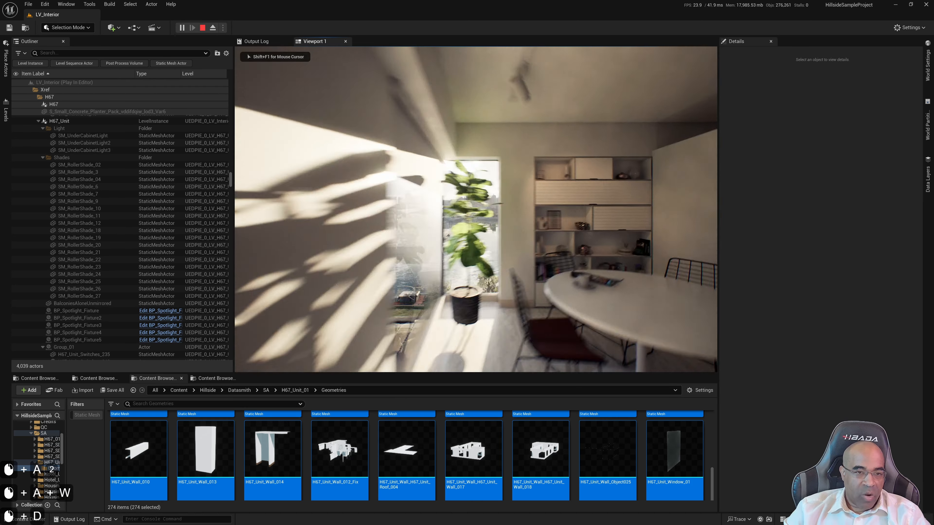
{"action": "key", "text": "a"}
{"action": "key", "text": "w"}
{"action": "key", "text": "d"}
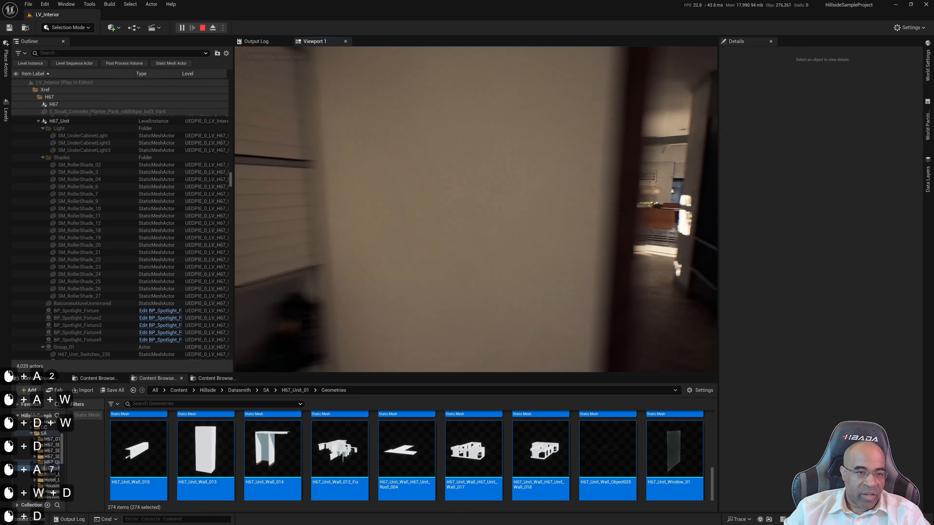
{"action": "key", "text": "s"}
{"action": "key", "text": "a"}
{"action": "key", "text": "s"}
{"action": "key", "text": "d"}
{"action": "key", "text": "d"}
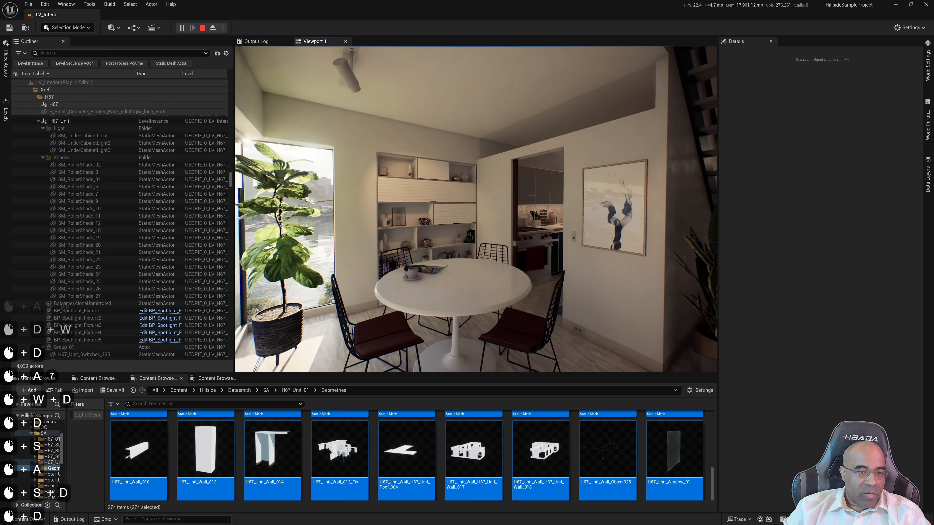
{"action": "key", "text": "Escape"}
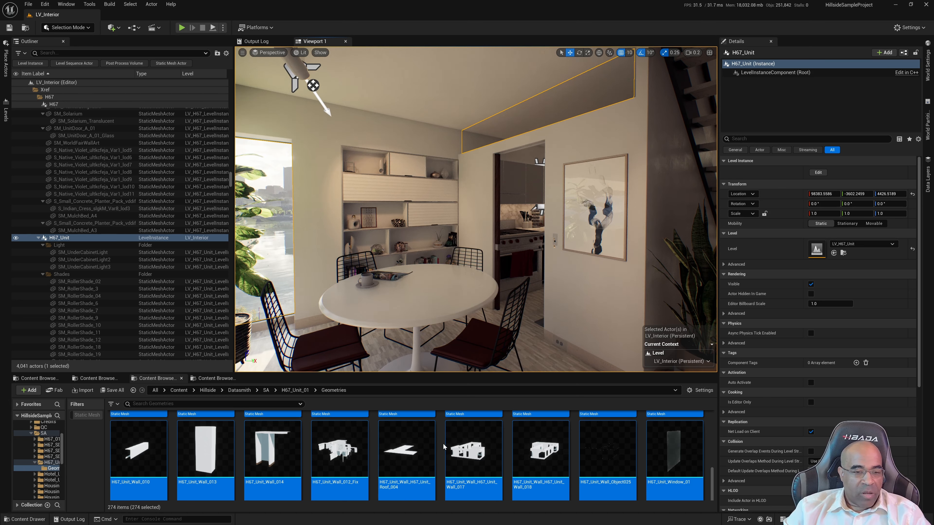
Create a folder named Frameworks in the project's root Content folder
{"action": "left_click", "coordinate": [180, 391]}
{"action": "left_click", "coordinate": [636, 454]}
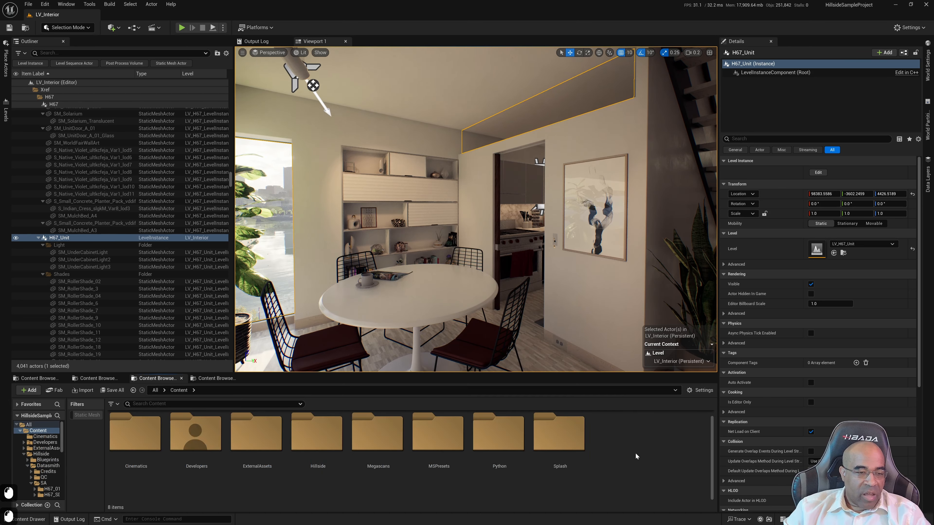
{"action": "right_click", "coordinate": [623, 442]}
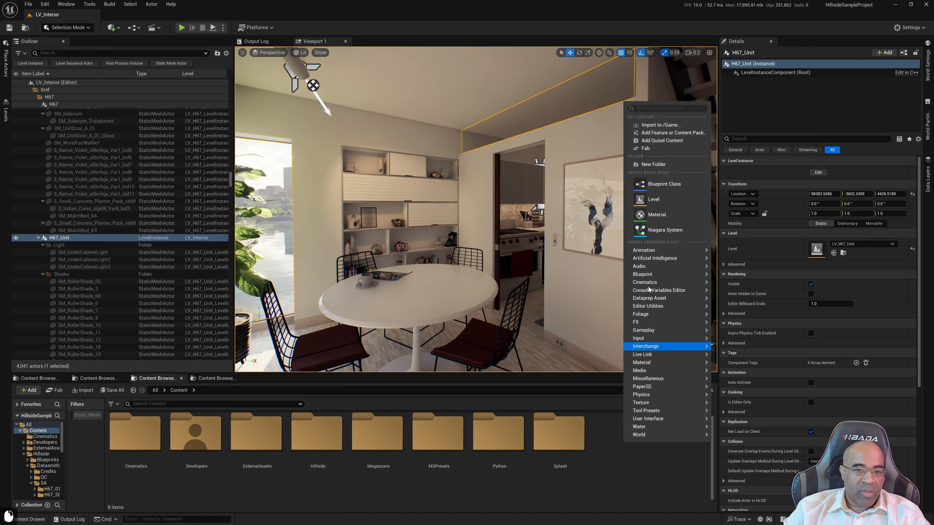
{"action": "mouse_move", "coordinate": [649, 276]}
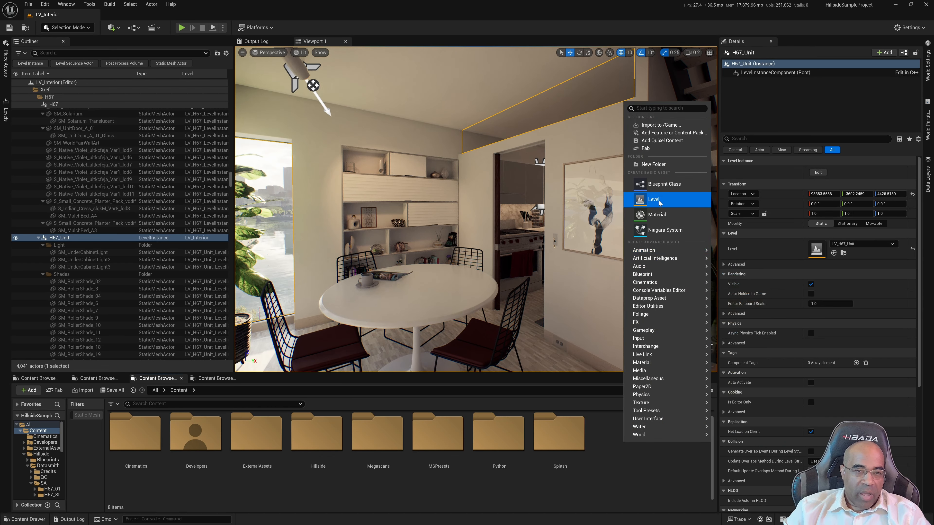
{"action": "left_click", "coordinate": [653, 164]}
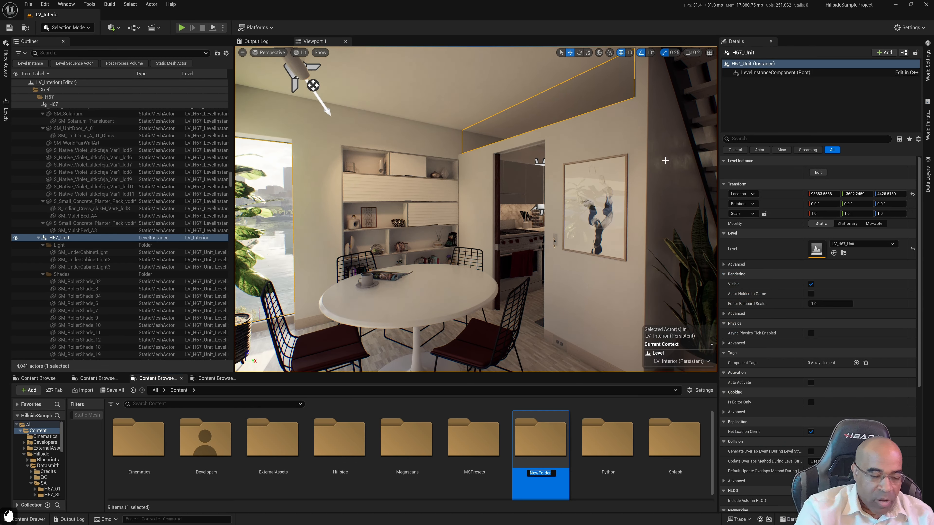
{"action": "type", "text": "Frameworks"}
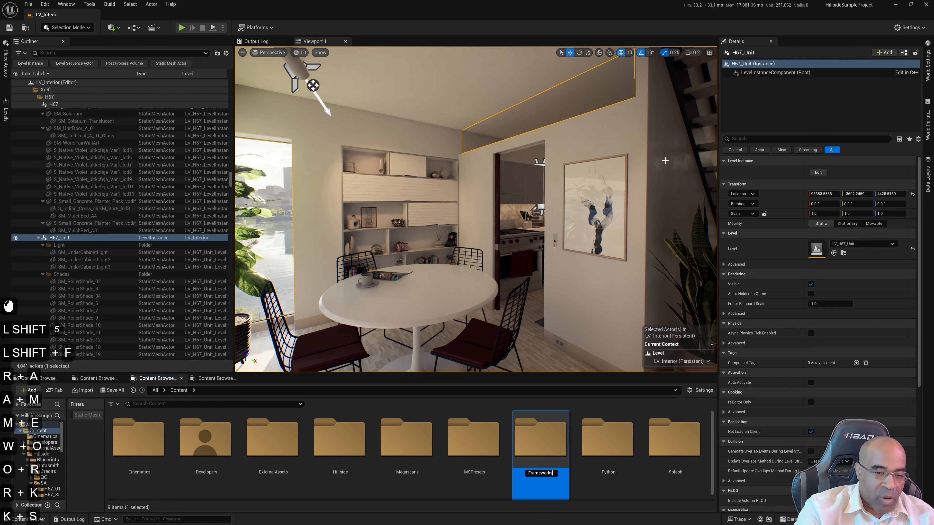
{"action": "key", "text": "Return"}
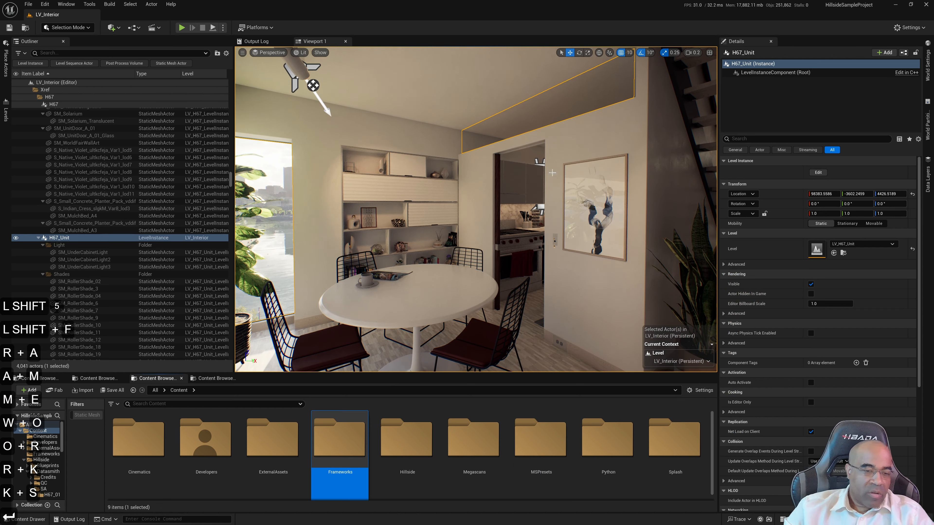
Create a subfolder named Blueprints inside the Frameworks folder
{"action": "double_click", "coordinate": [340, 456]}
{"action": "right_click", "coordinate": [383, 448]}
{"action": "left_click", "coordinate": [413, 170]}
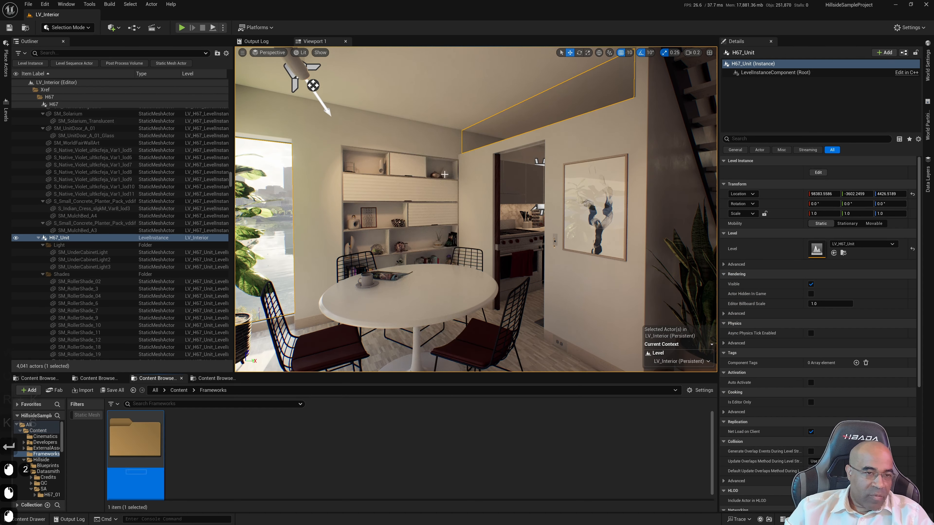
{"action": "type", "text": "Blueprints"}
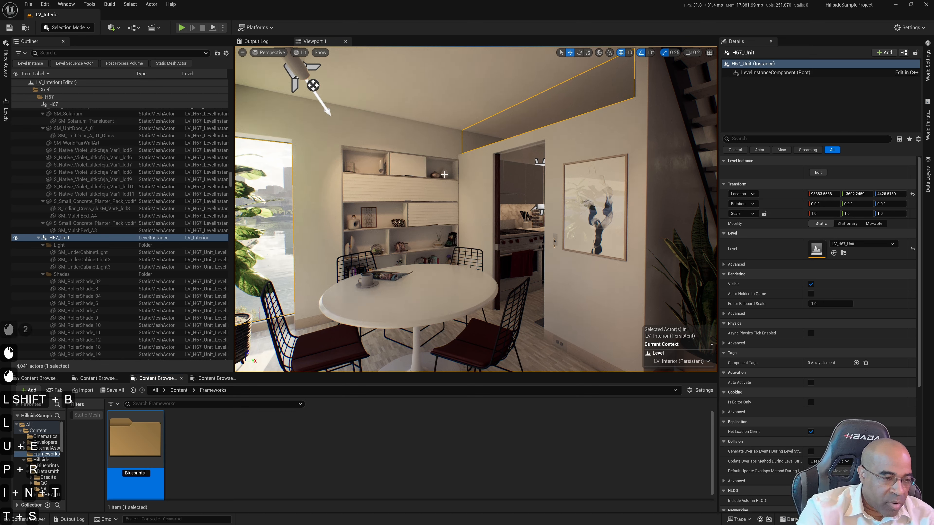
{"action": "key", "text": "Return"}
Create a Blueprint Class with the Game Mode Base parent in Frameworks/Blueprints and name it LV_Interior_GameMode
{"action": "double_click", "coordinate": [134, 448]}
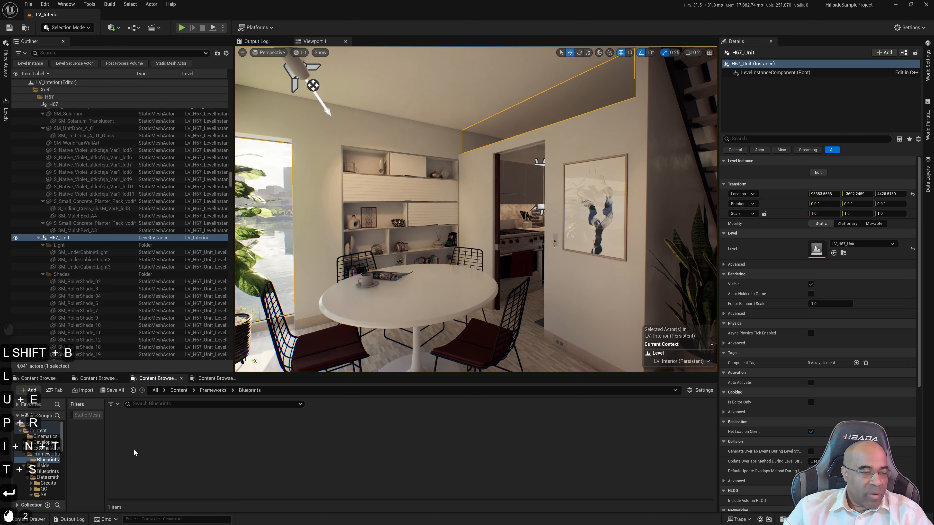
{"action": "right_click", "coordinate": [219, 458]}
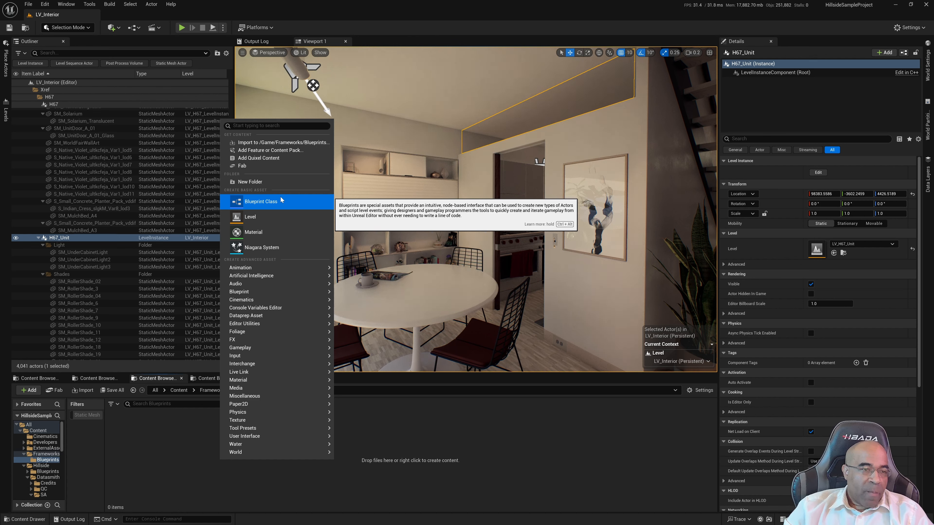
{"action": "left_click", "coordinate": [276, 207]}
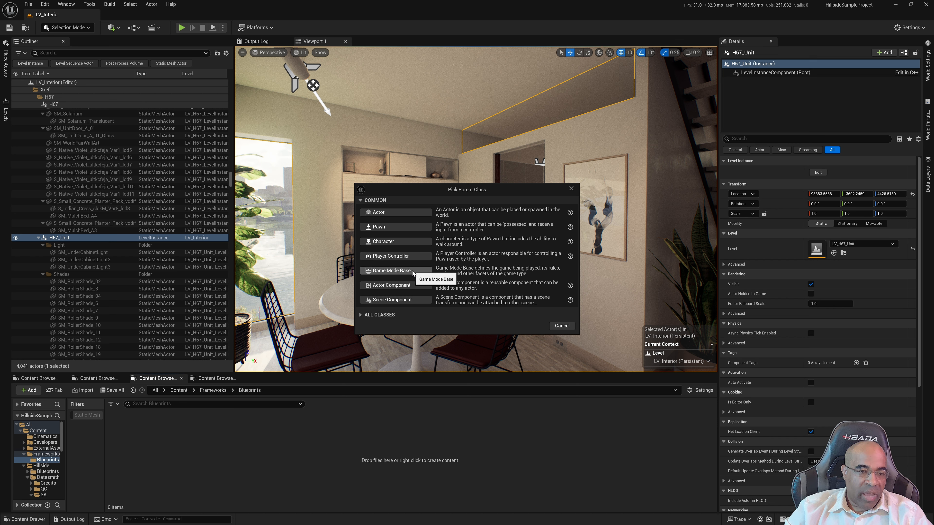
{"action": "left_click", "coordinate": [412, 271]}
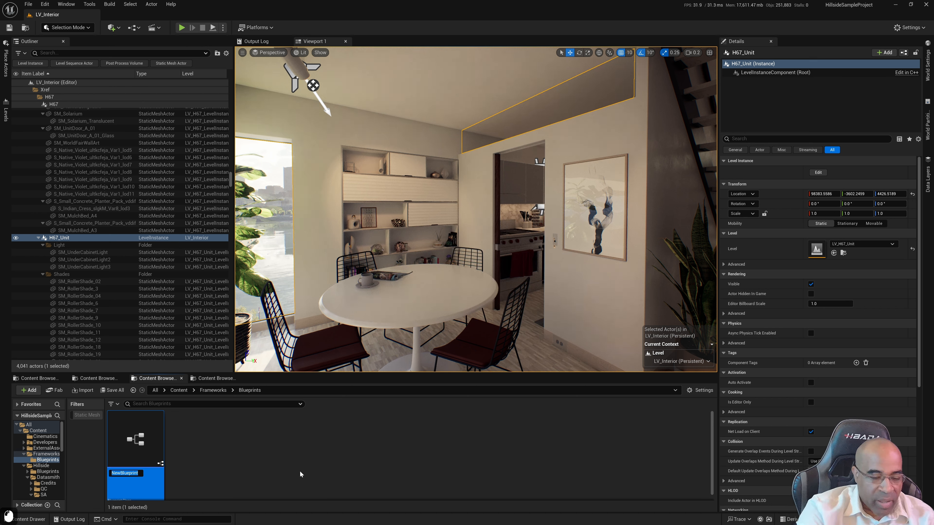
{"action": "key", "text": "shift"}
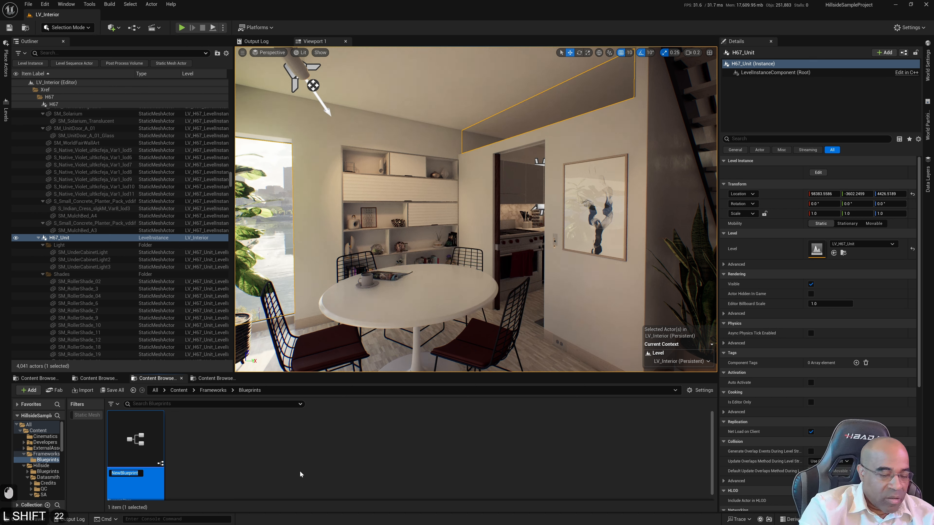
{"action": "type", "text": "LV_"}
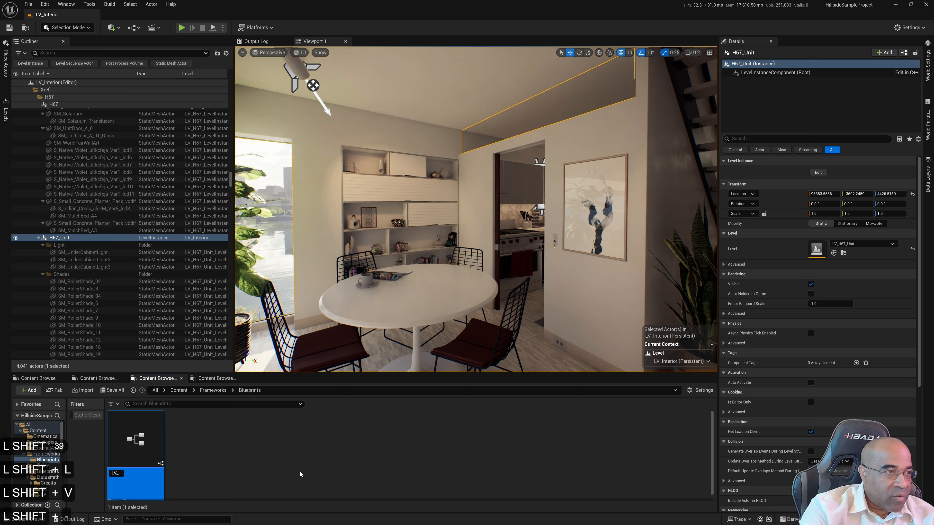
{"action": "type", "text": "Interior_"}
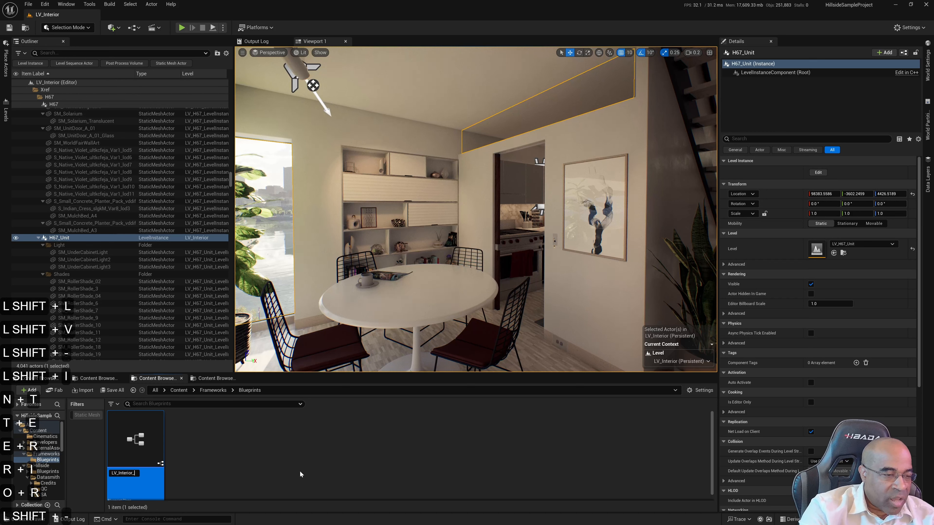
{"action": "key", "text": "shift"}
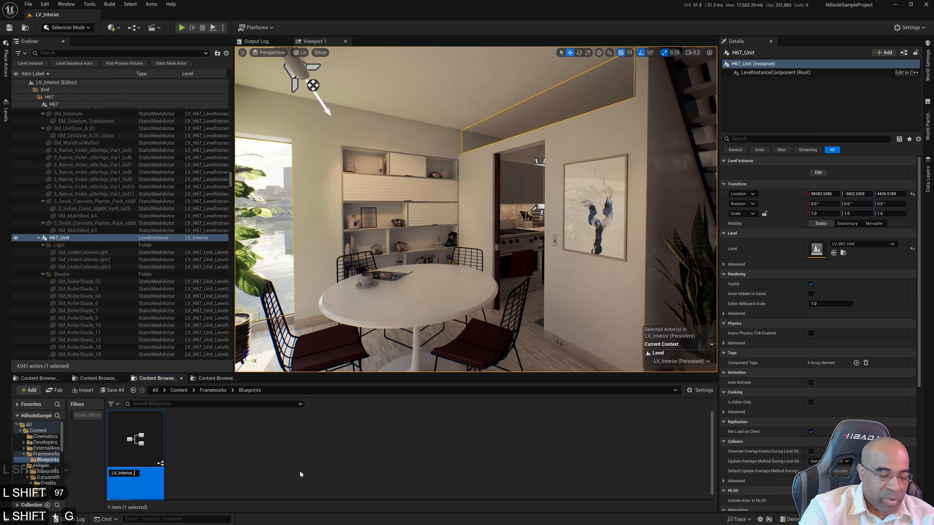
{"action": "type", "text": "GameMode"}
{"action": "key", "text": "Return"}
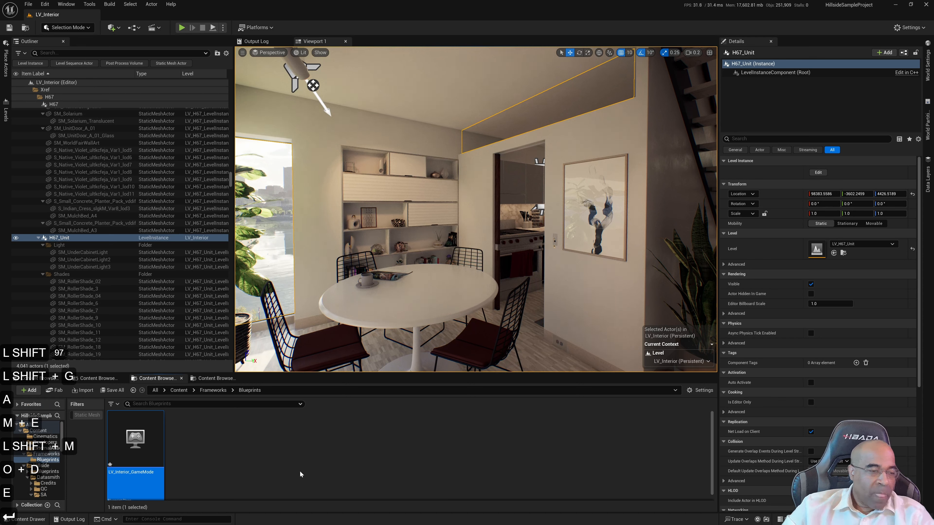
{"action": "left_click", "coordinate": [233, 459]}
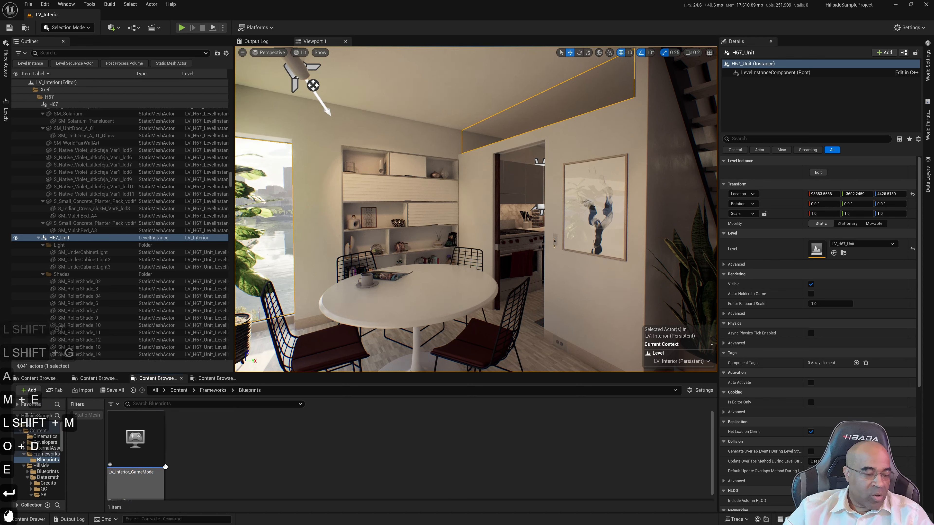
Create a Blueprint Class with the Character parent in Frameworks/Blueprints and name it LV_Interior_Character
{"action": "right_click", "coordinate": [195, 451]}
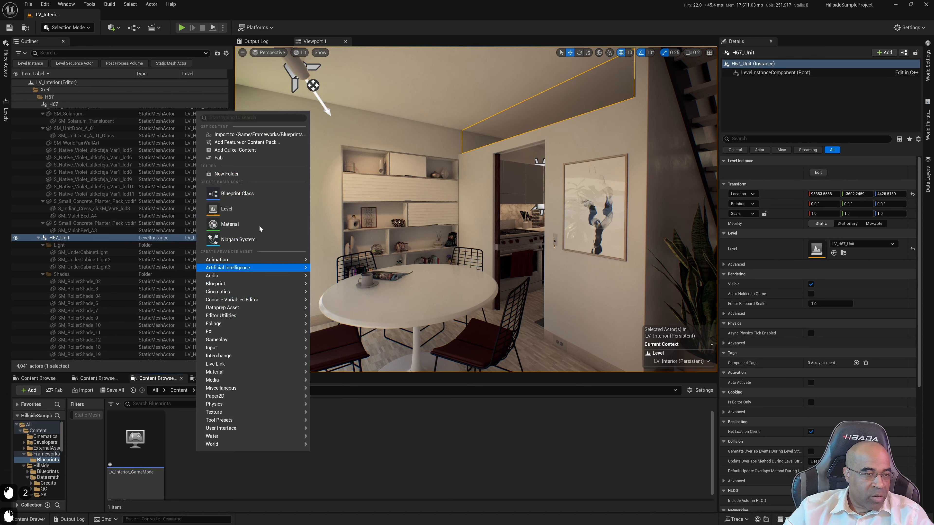
{"action": "left_click", "coordinate": [228, 192]}
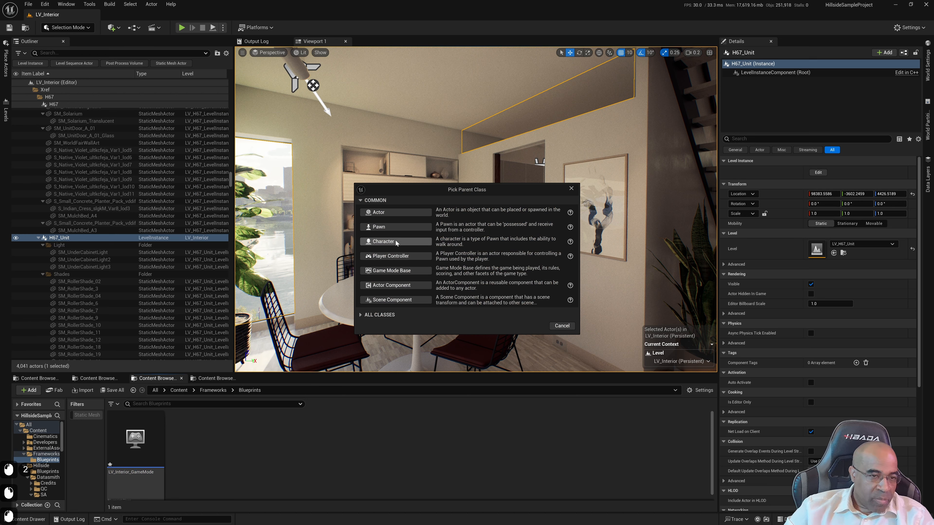
{"action": "left_click", "coordinate": [397, 242]}
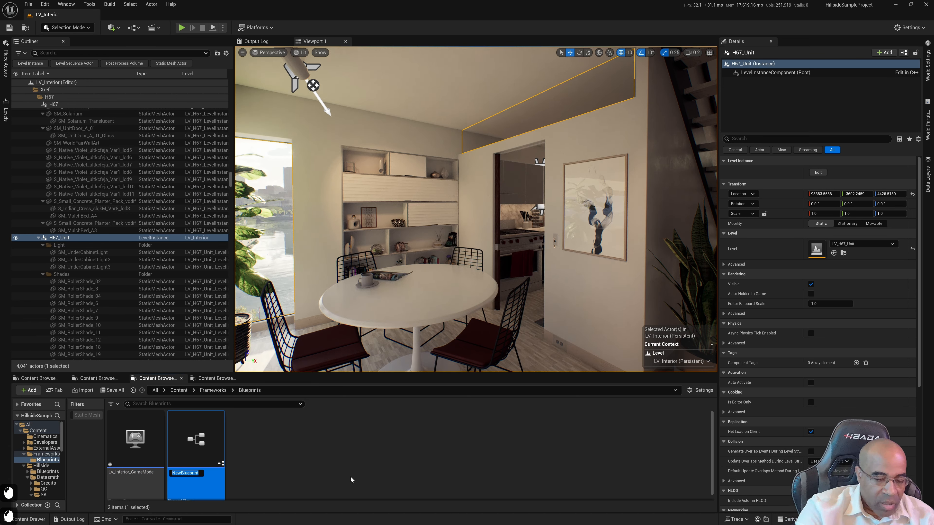
{"action": "type", "text": "LV"}
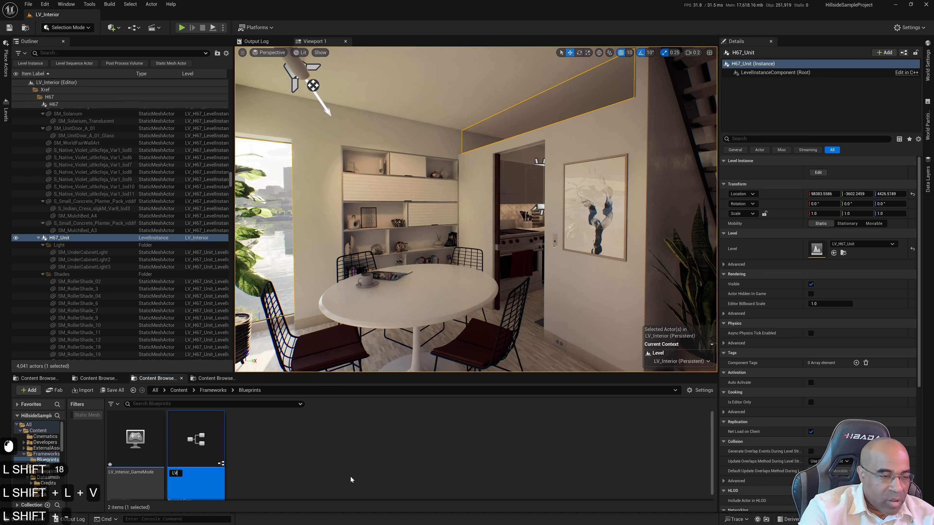
{"action": "type", "text": "_Interior_Char"}
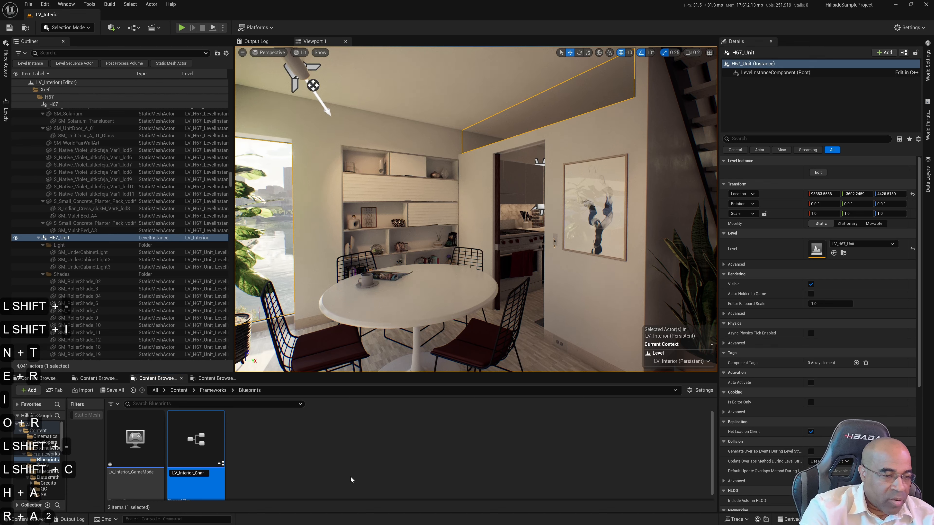
{"action": "type", "text": "acter"}
{"action": "key", "text": "Return"}
Create a Blueprint Class with the Player Controller parent in Frameworks/Blueprints and name it LV_Interior_PlayerController
{"action": "right_click", "coordinate": [301, 450]}
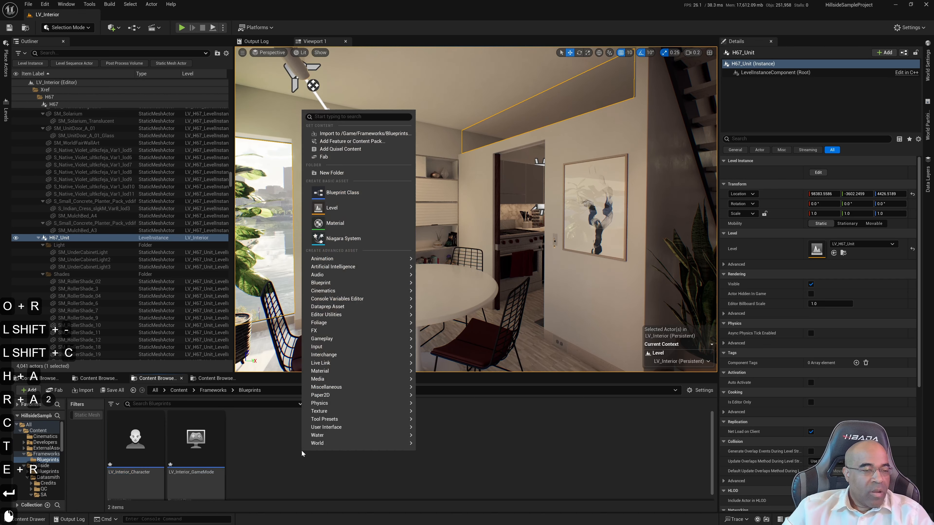
{"action": "left_click", "coordinate": [359, 193]}
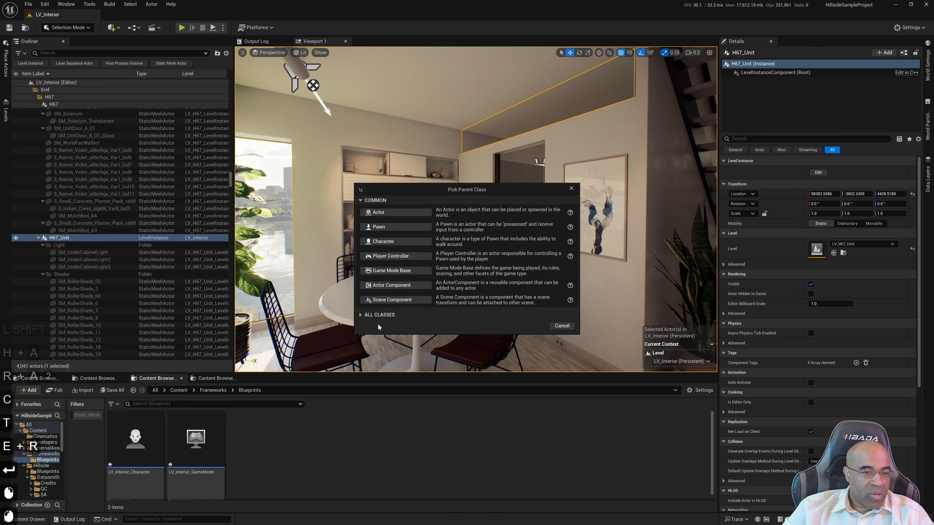
{"action": "left_click", "coordinate": [390, 256]}
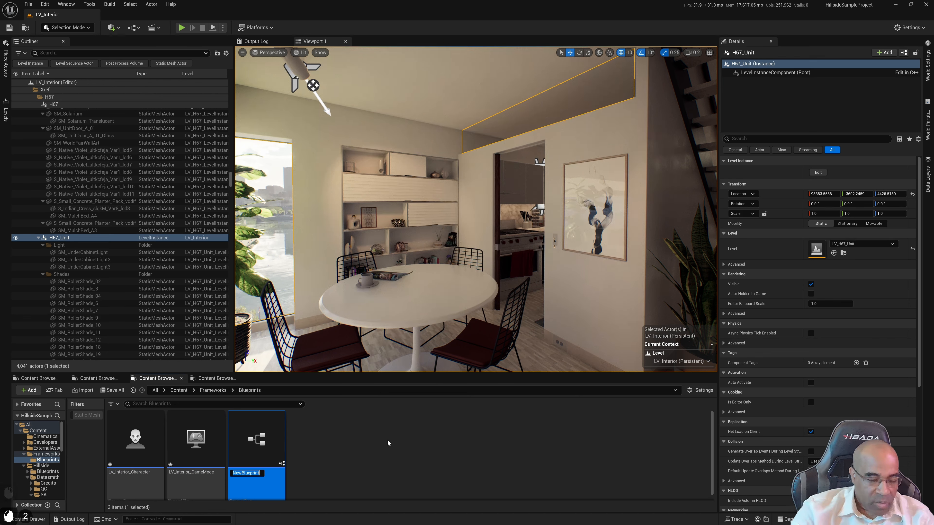
{"action": "type", "text": "LV_P"}
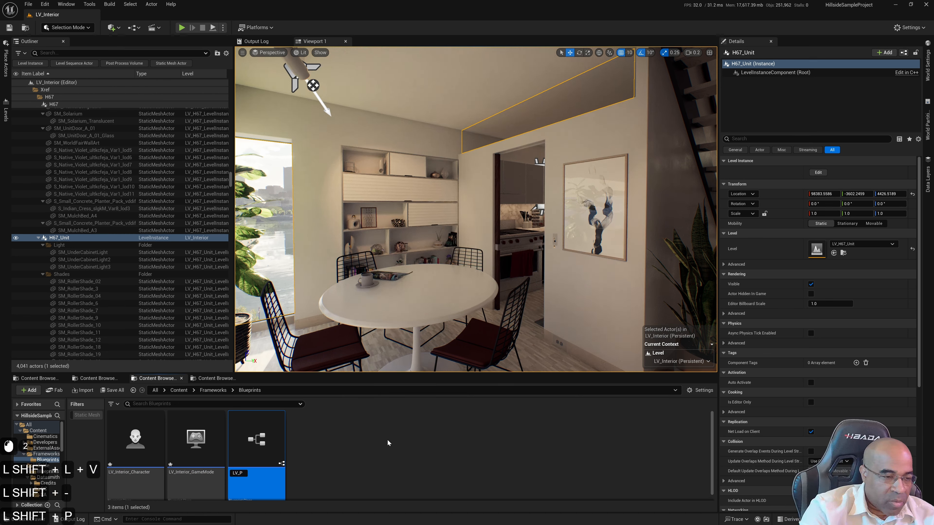
{"action": "key", "text": "BackSpace"}
{"action": "type", "text": "Interior"}
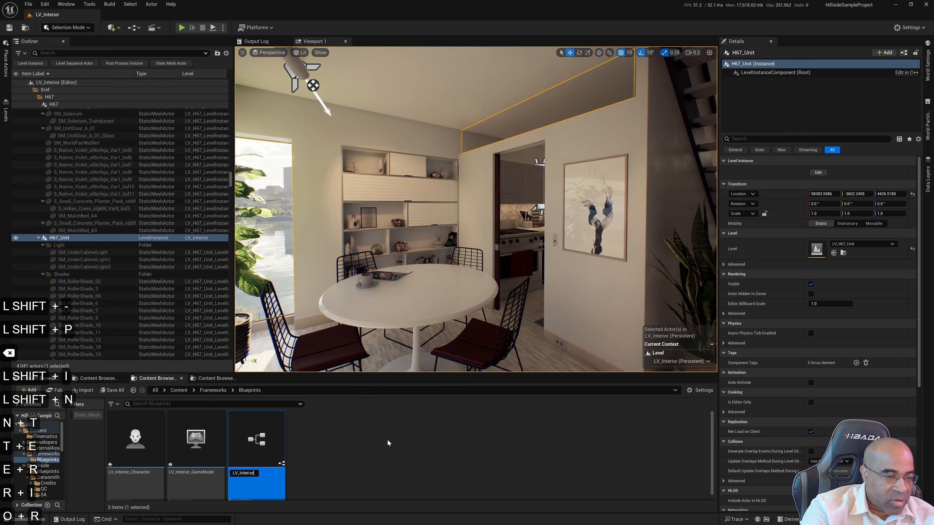
{"action": "type", "text": "_Player"}
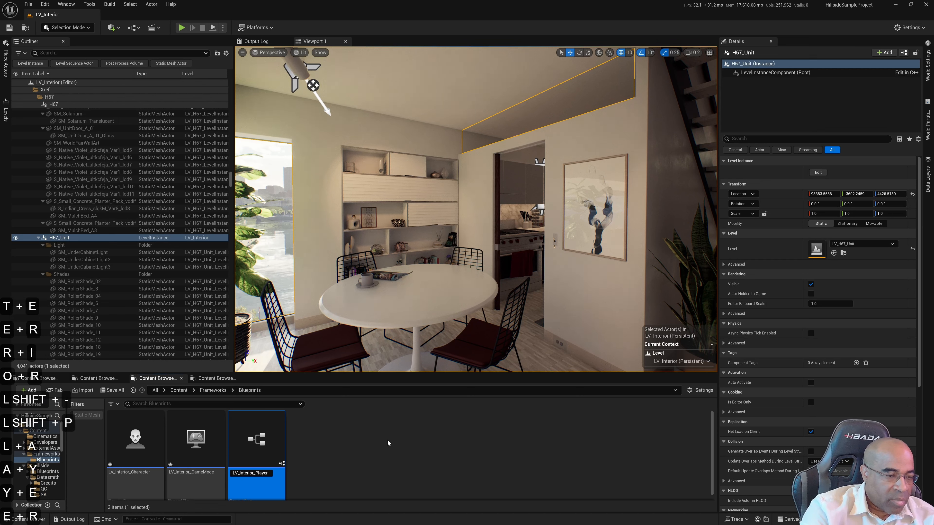
{"action": "type", "text": "Controler"}
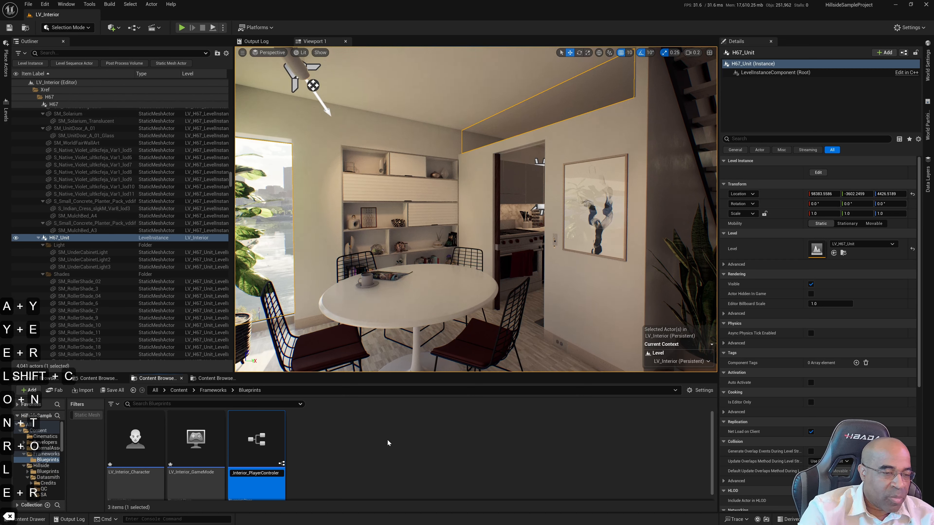
{"action": "key", "text": "BackSpace"}
{"action": "key", "text": "BackSpace"}
{"action": "type", "text": "ler"}
{"action": "key", "text": "Return"}
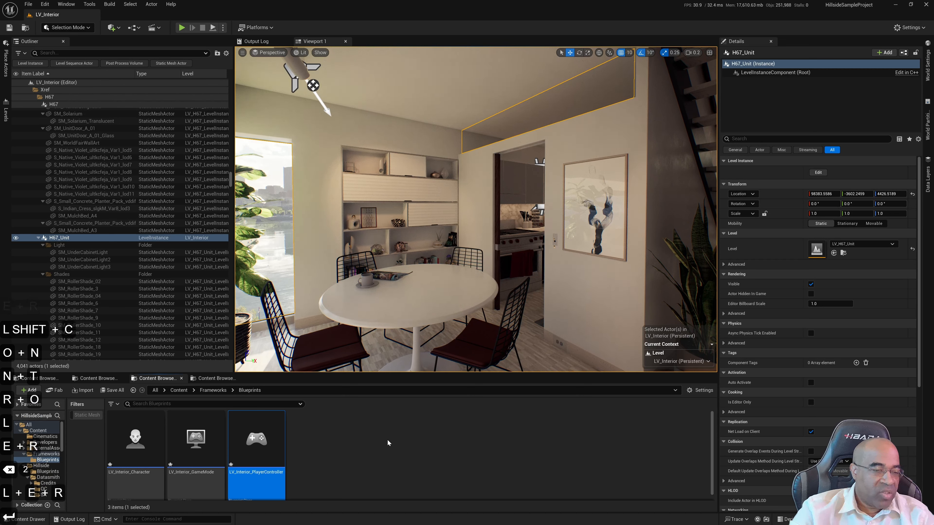
In LV_Interior_GameMode, set the Player Controller Class to LV_Interior_PlayerController and the Default Pawn Class to LV_Interior_Character
{"action": "scroll", "coordinate": [392, 458], "scroll_direction": "down", "scroll_amount": 3}
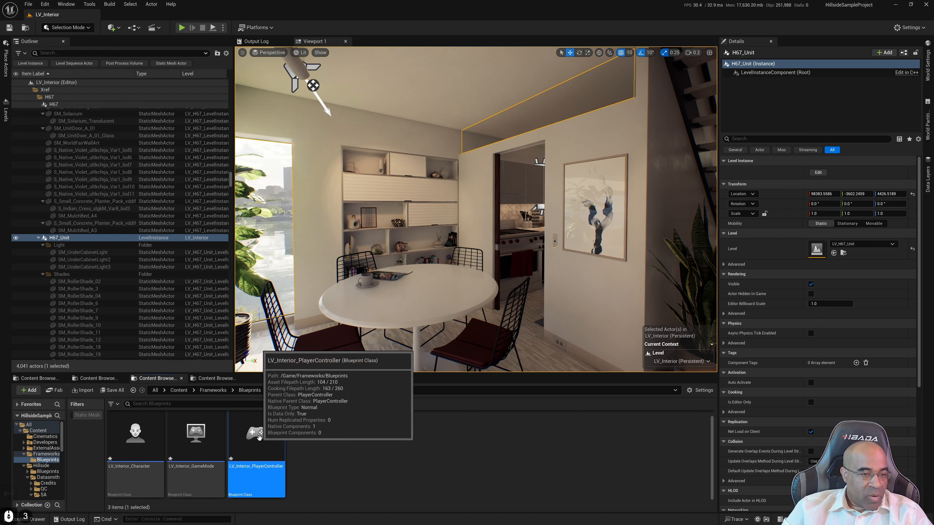
{"action": "double_click", "coordinate": [191, 443]}
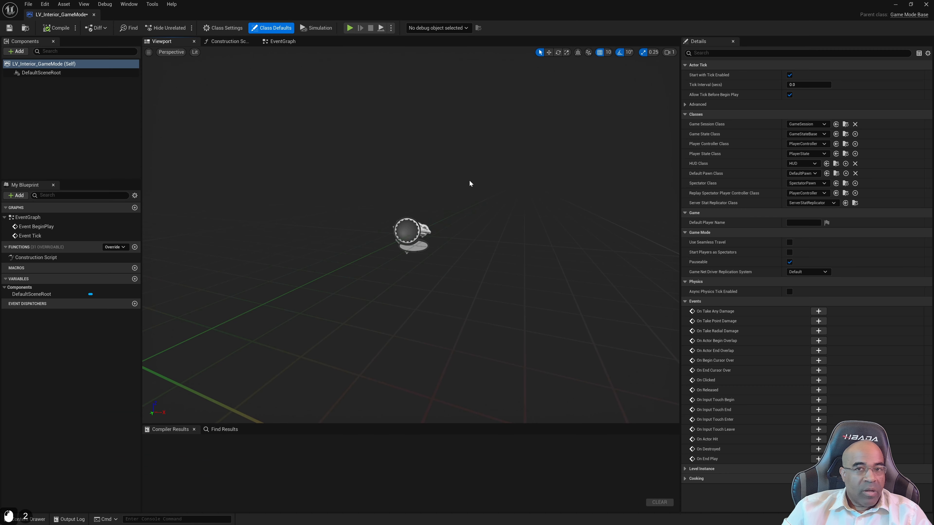
{"action": "left_click", "coordinate": [824, 144]}
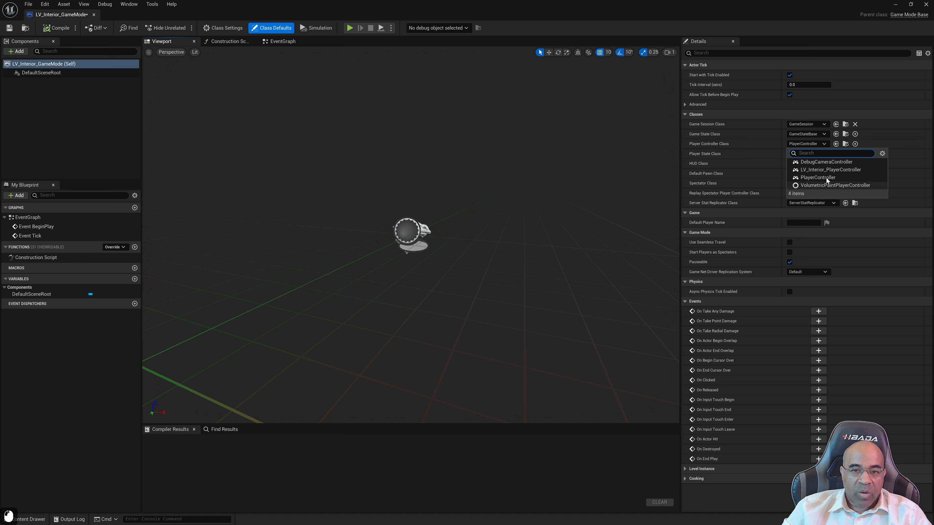
{"action": "left_click", "coordinate": [831, 170]}
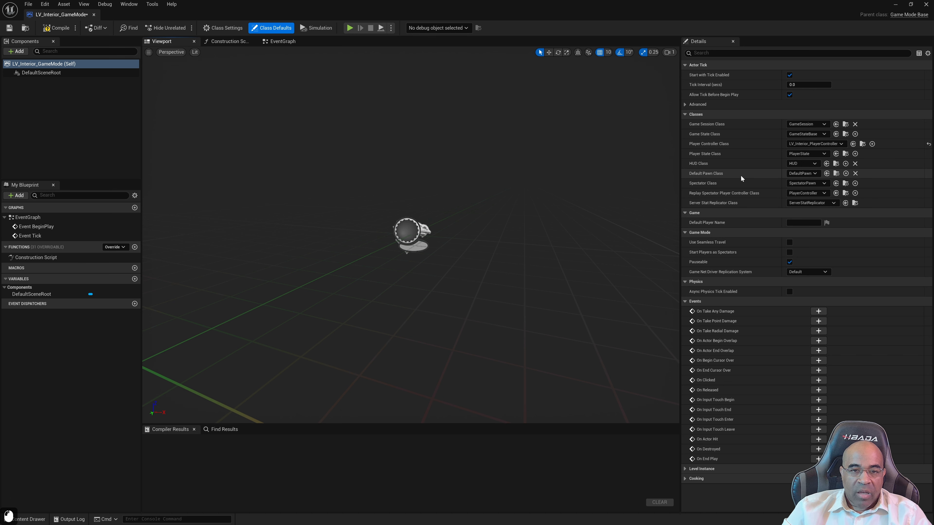
{"action": "left_click", "coordinate": [816, 174]}
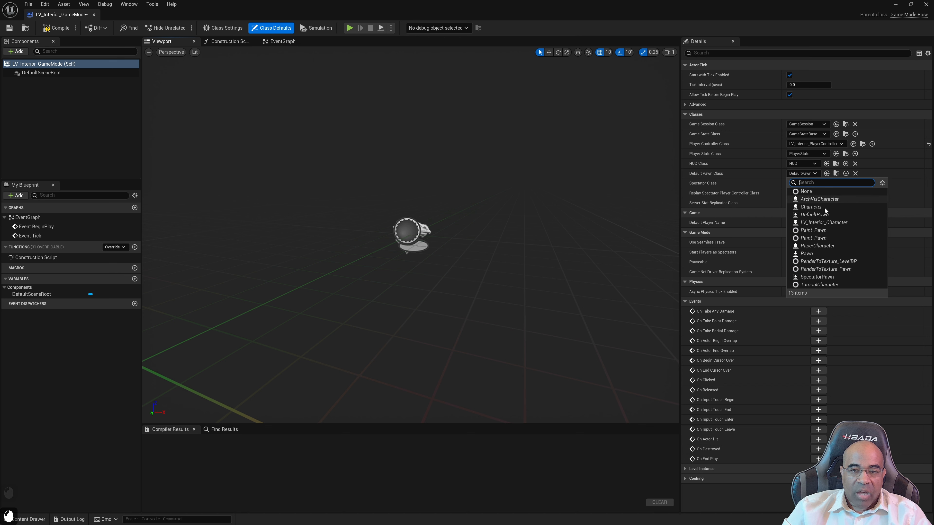
{"action": "left_click", "coordinate": [832, 223]}
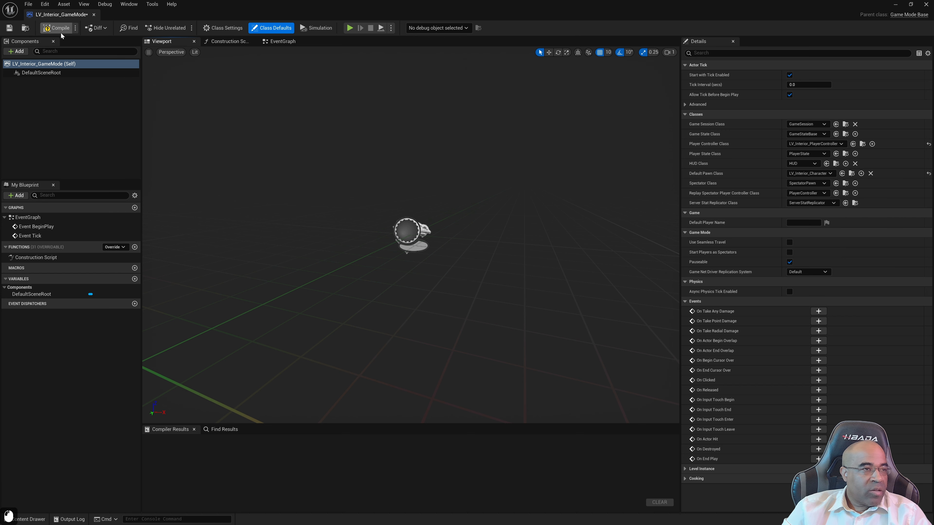
Compile the LV_Interior_GameMode blueprint and save all modified assets from the level editor
{"action": "left_click", "coordinate": [56, 28]}
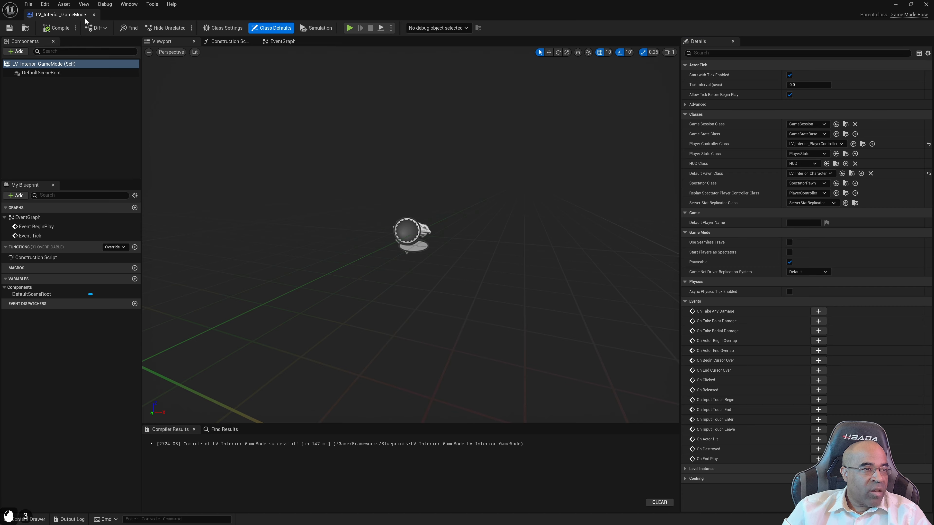
{"action": "left_click", "coordinate": [25, 28]}
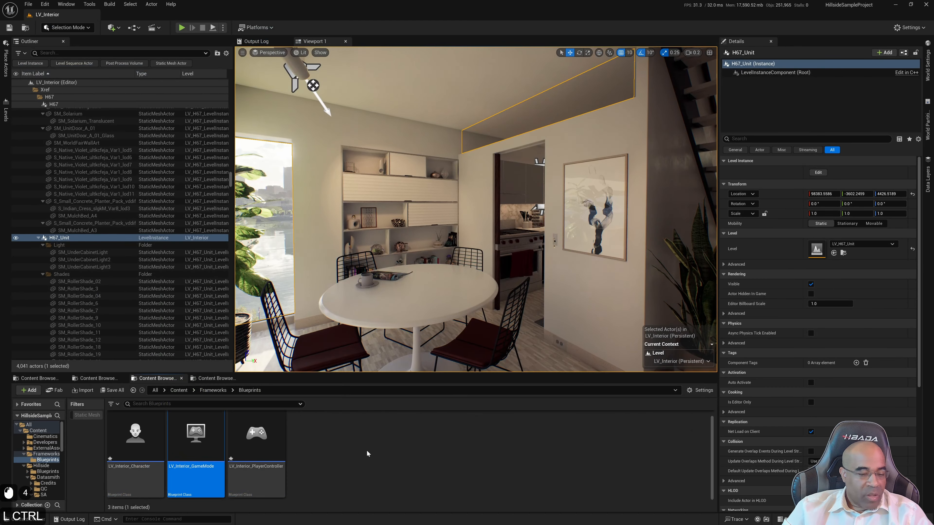
{"action": "key", "text": "ctrl+shift+s"}
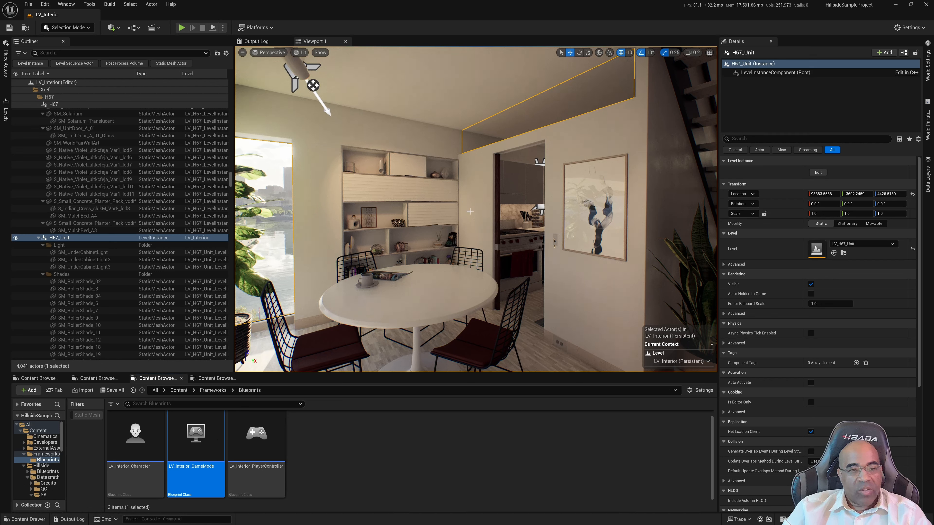
Set the project's Default GameMode to LV_Interior_GameMode in the Maps & Modes project settings, and close the settings
{"action": "left_click", "coordinate": [45, 4]}
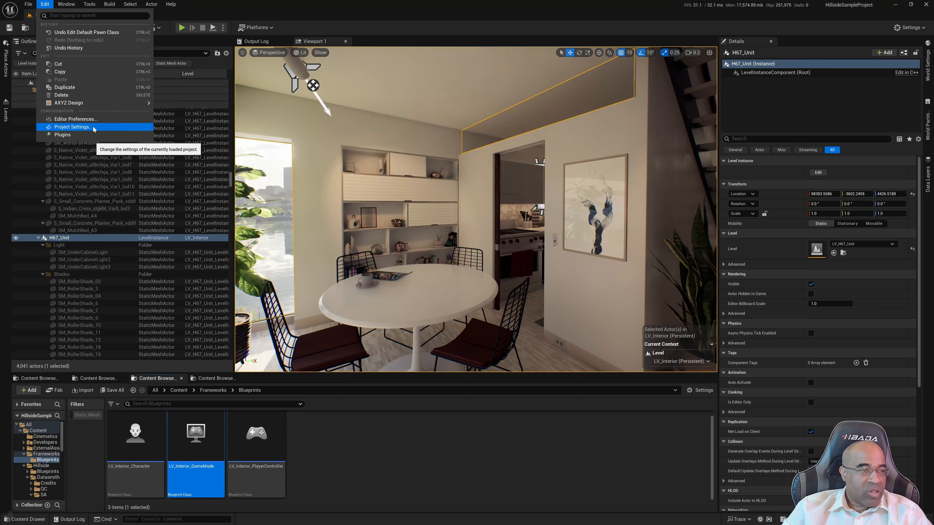
{"action": "left_click", "coordinate": [73, 127]}
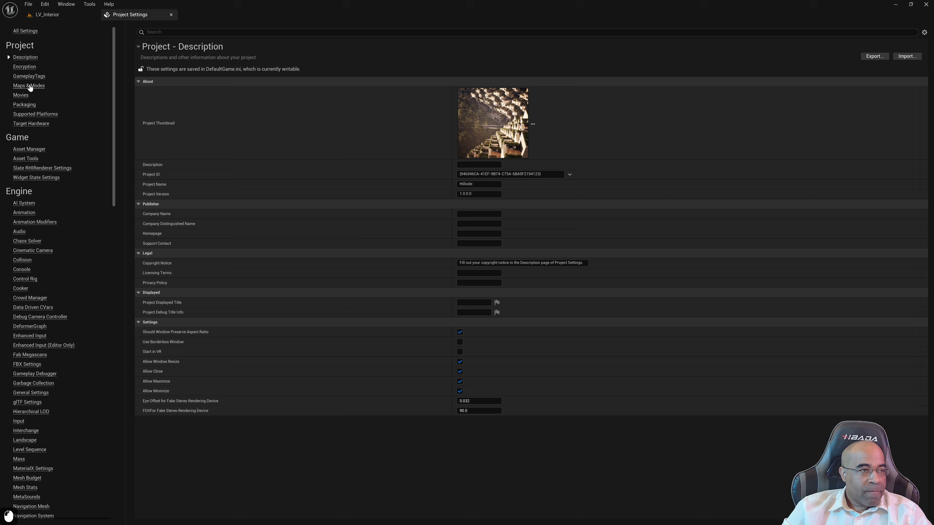
{"action": "left_click", "coordinate": [29, 86]}
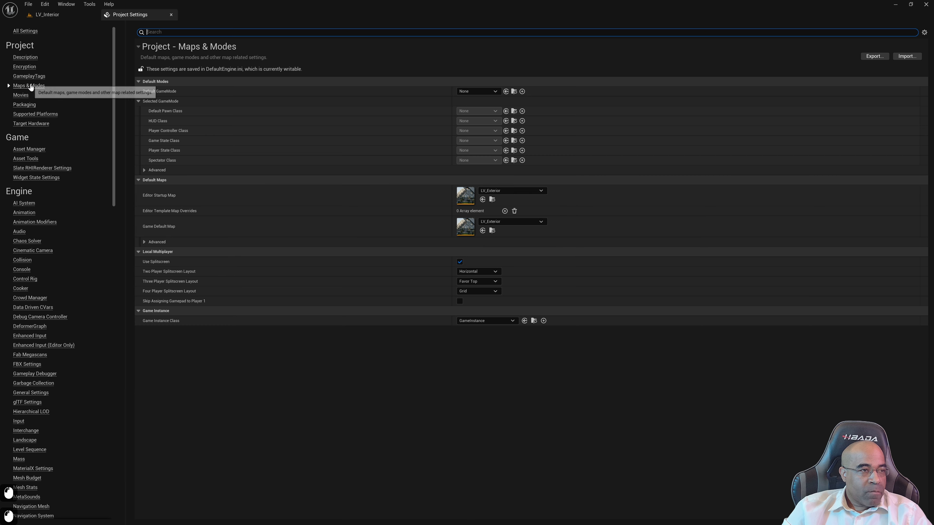
{"action": "left_click", "coordinate": [493, 92]}
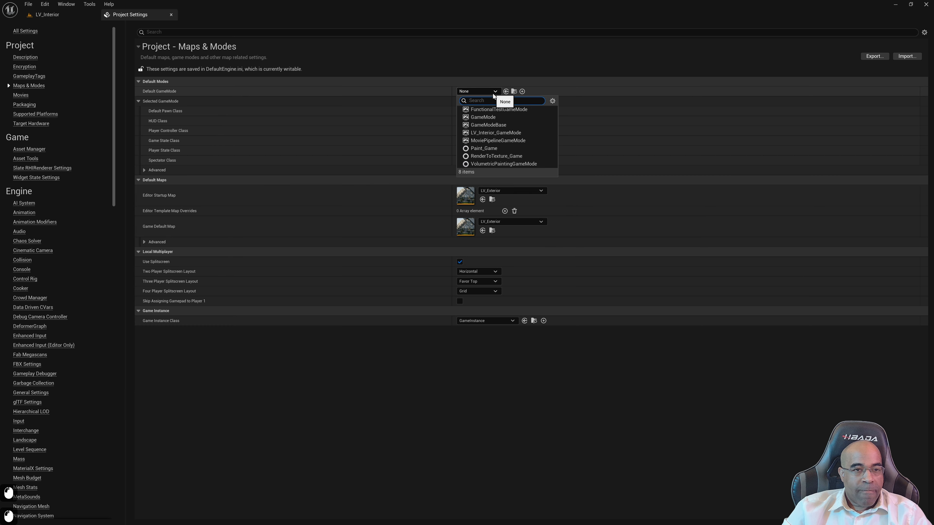
{"action": "left_click", "coordinate": [506, 133]}
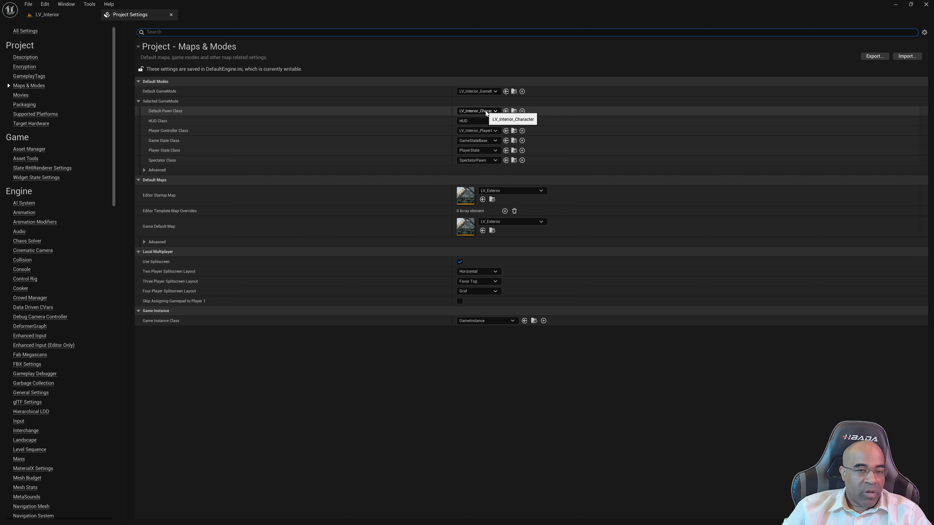
{"action": "left_click", "coordinate": [171, 15]}
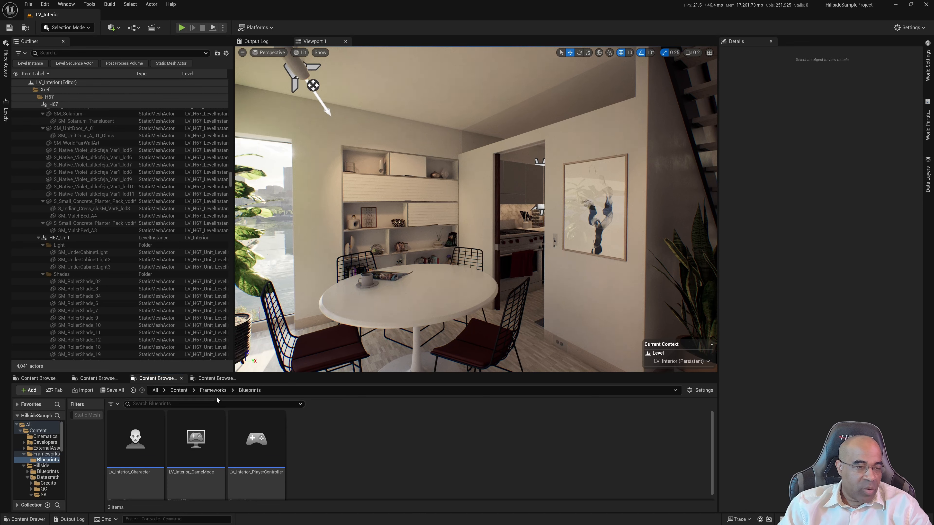
Create a subfolder named Inputs inside the Frameworks folder
{"action": "left_click", "coordinate": [213, 390]}
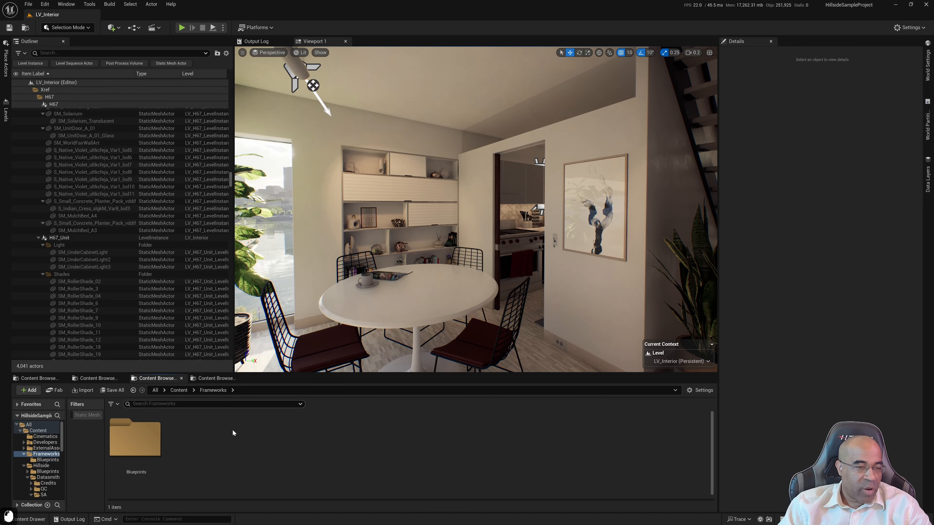
{"action": "right_click", "coordinate": [228, 437]}
{"action": "left_click", "coordinate": [291, 180]}
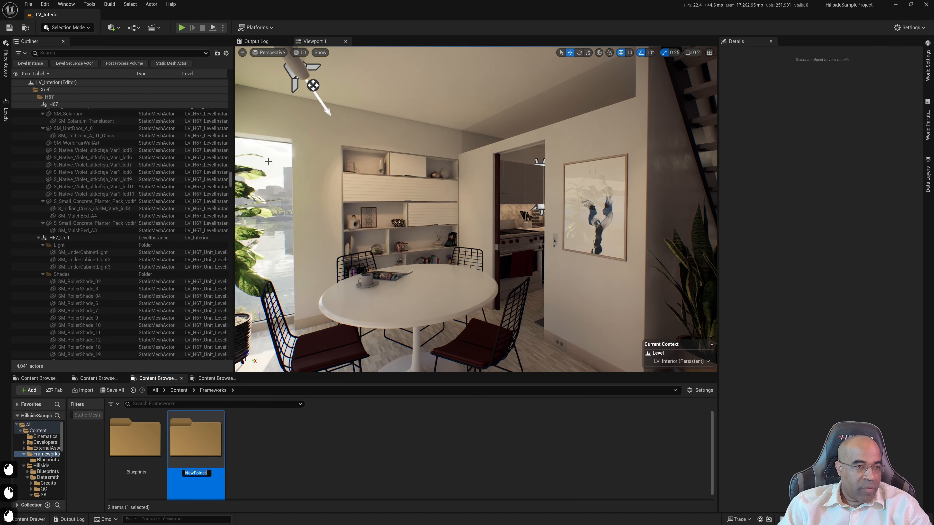
{"action": "type", "text": "Input"}
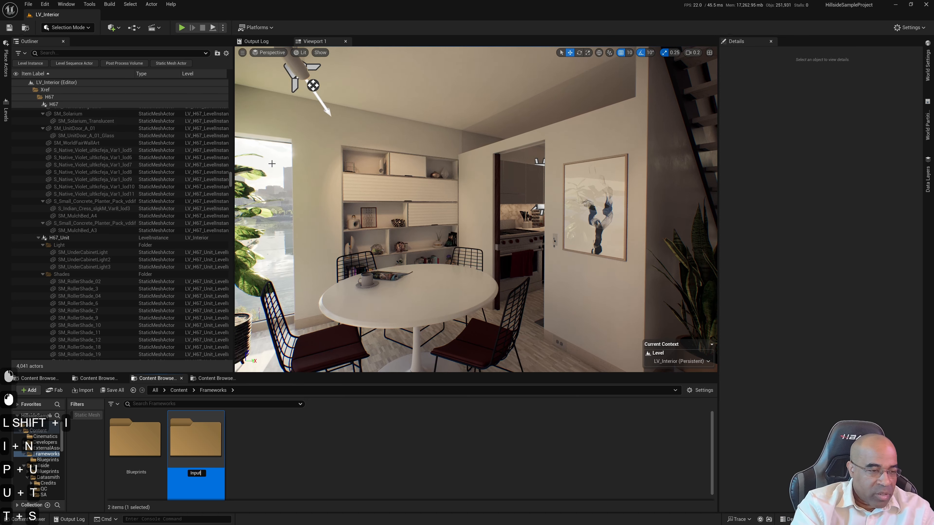
{"action": "type", "text": "s"}
{"action": "key", "text": "Return"}
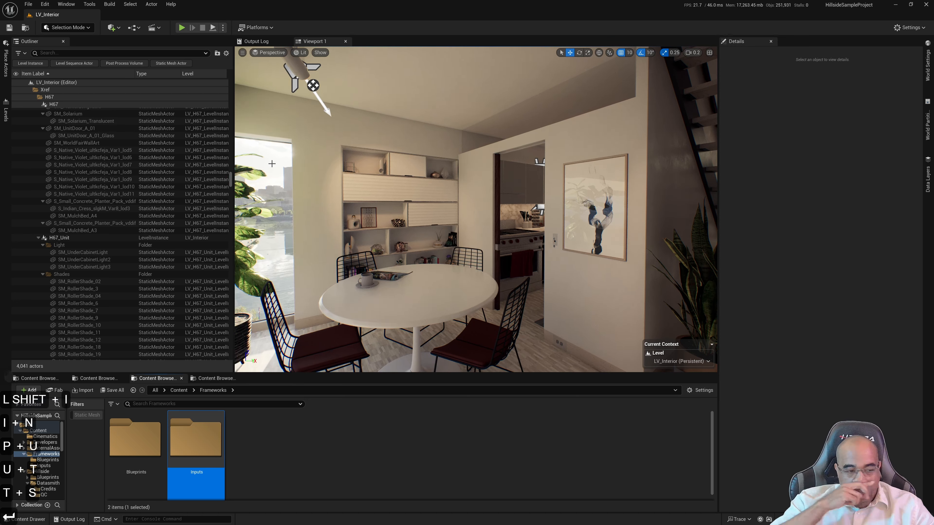
Create a subfolder named Actions inside the Inputs folder
{"action": "double_click", "coordinate": [196, 439]}
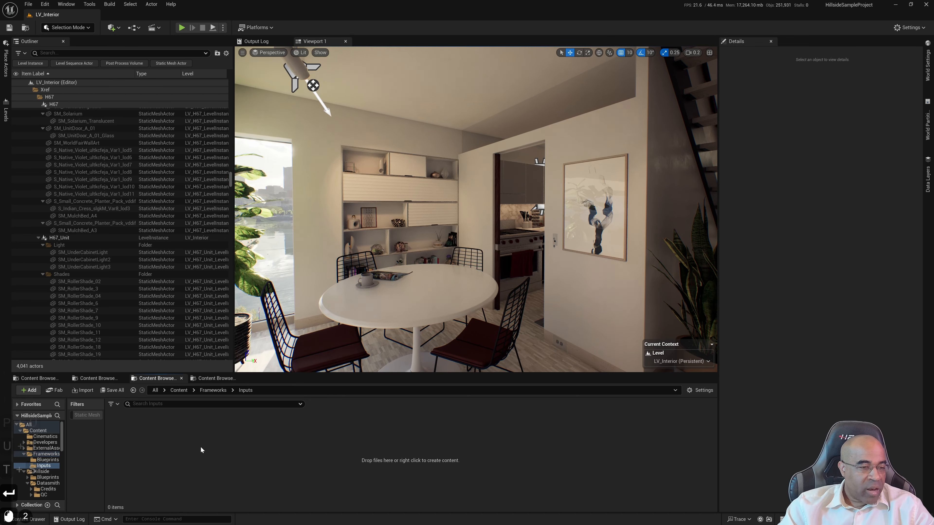
{"action": "right_click", "coordinate": [199, 448]}
{"action": "left_click", "coordinate": [231, 169]}
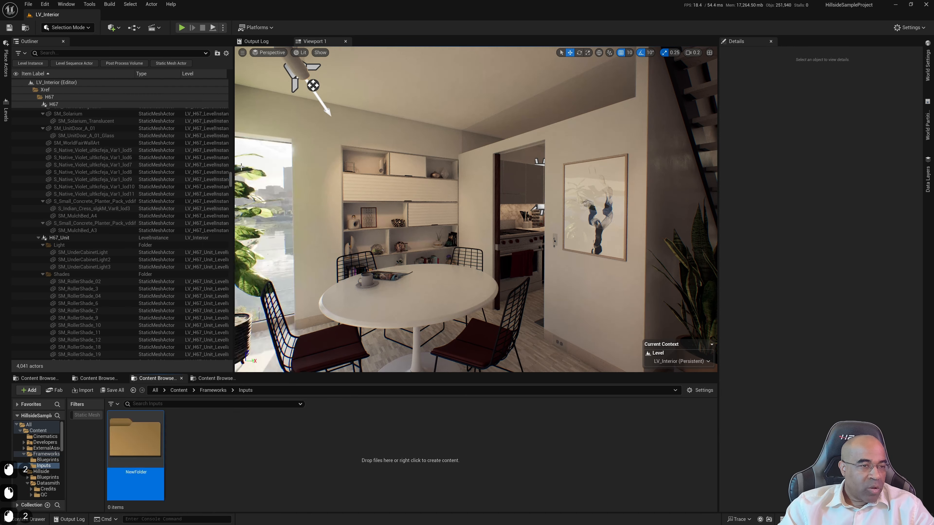
{"action": "type", "text": "Actions"}
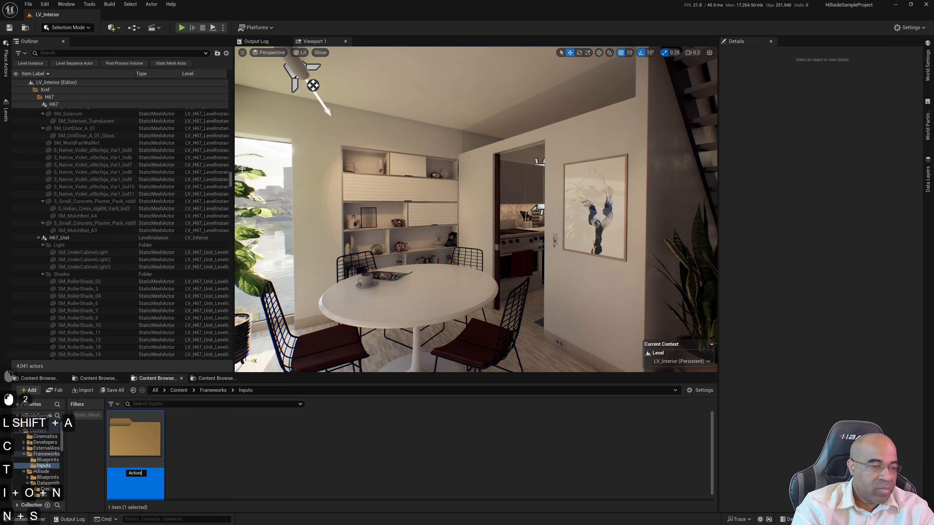
{"action": "key", "text": "Return"}
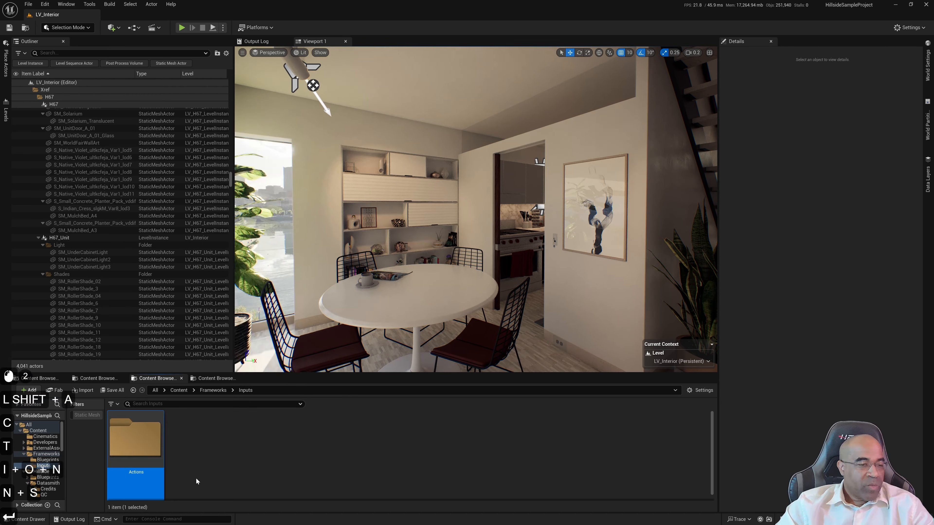
Create an Input Action asset named IA_Look in the Actions folder
{"action": "double_click", "coordinate": [138, 444]}
{"action": "right_click", "coordinate": [212, 464]}
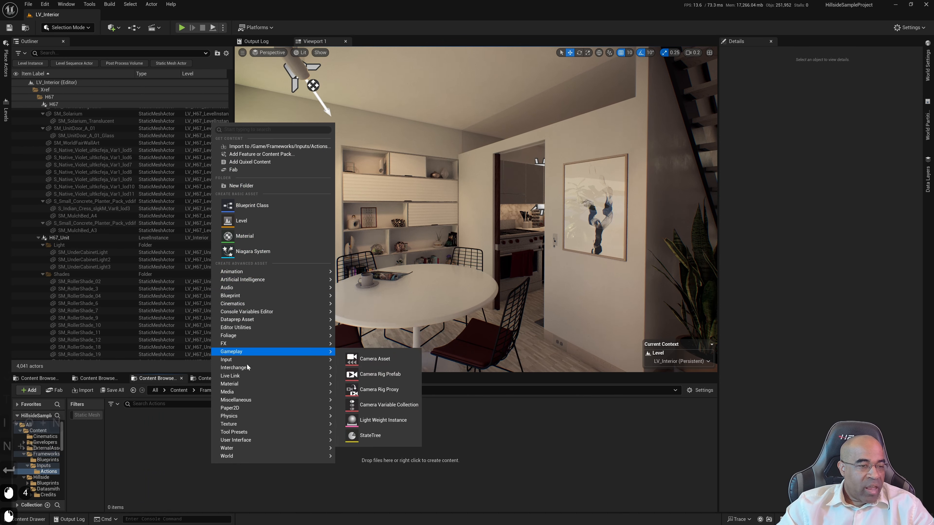
{"action": "mouse_move", "coordinate": [245, 360]}
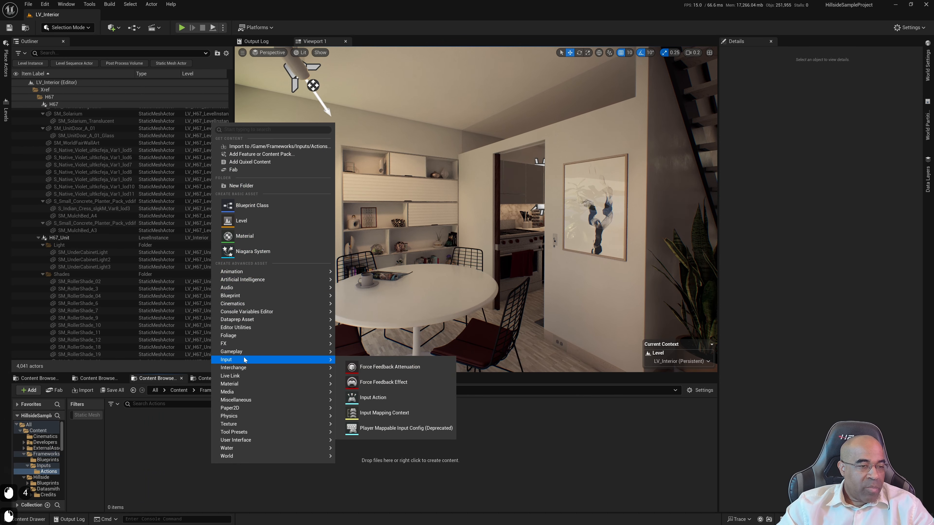
{"action": "left_click", "coordinate": [377, 401]}
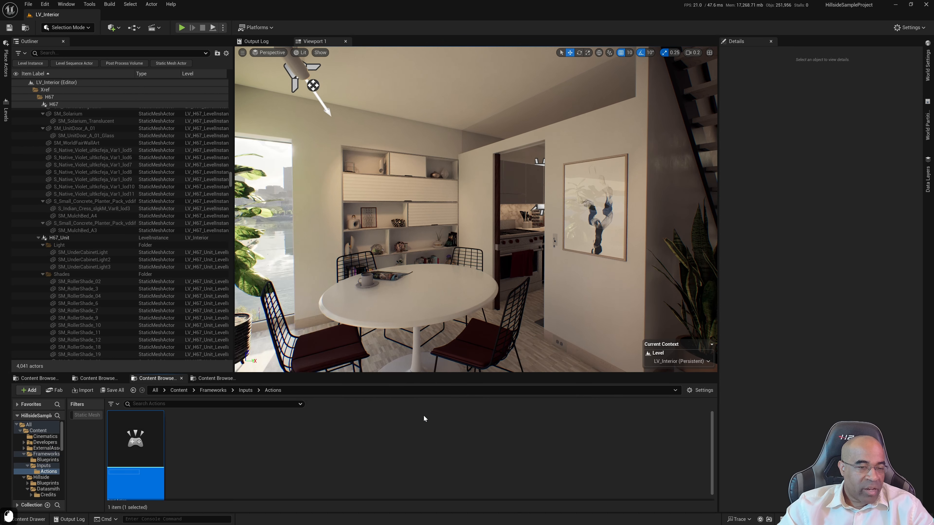
{"action": "key", "text": "shift"}
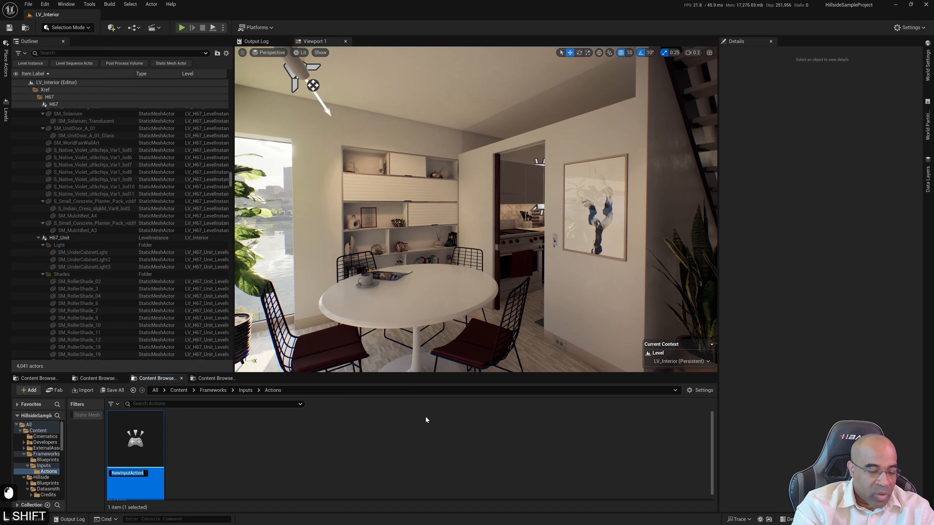
{"action": "type", "text": "LA"}
{"action": "key", "text": "BackSpace"}
{"action": "key", "text": "BackSpace"}
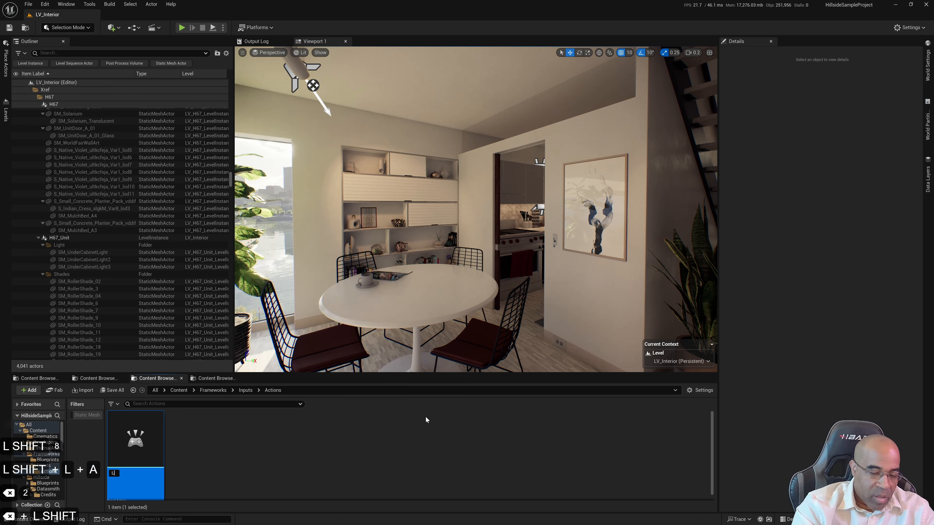
{"action": "type", "text": "IOA"}
{"action": "key", "text": "BackSpace"}
{"action": "type", "text": "A_"}
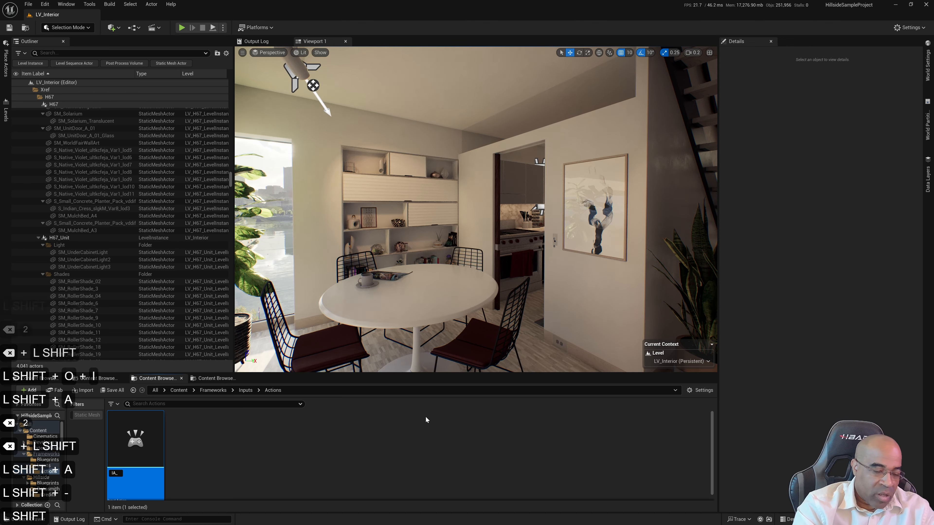
{"action": "type", "text": "Look"}
{"action": "key", "text": "Return"}
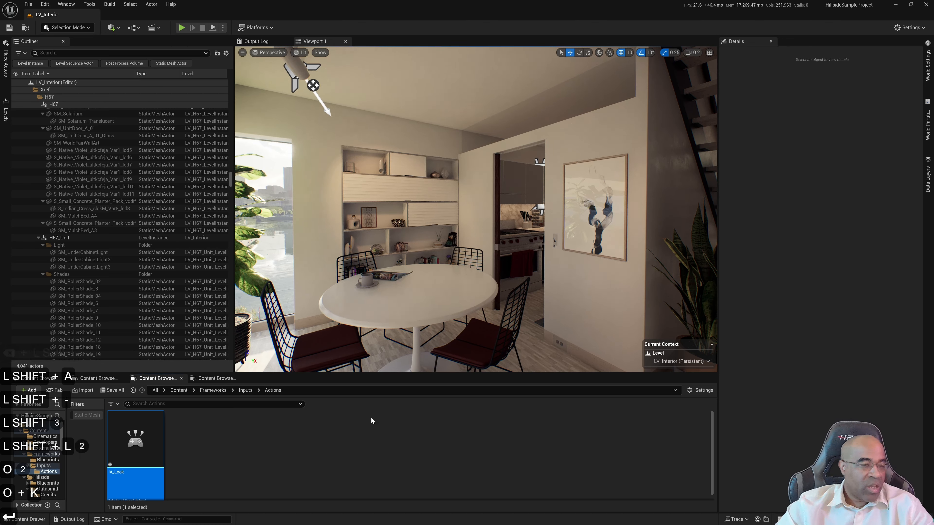
Create a second Input Action asset named IA_Move in the Actions folder
{"action": "right_click", "coordinate": [235, 458]}
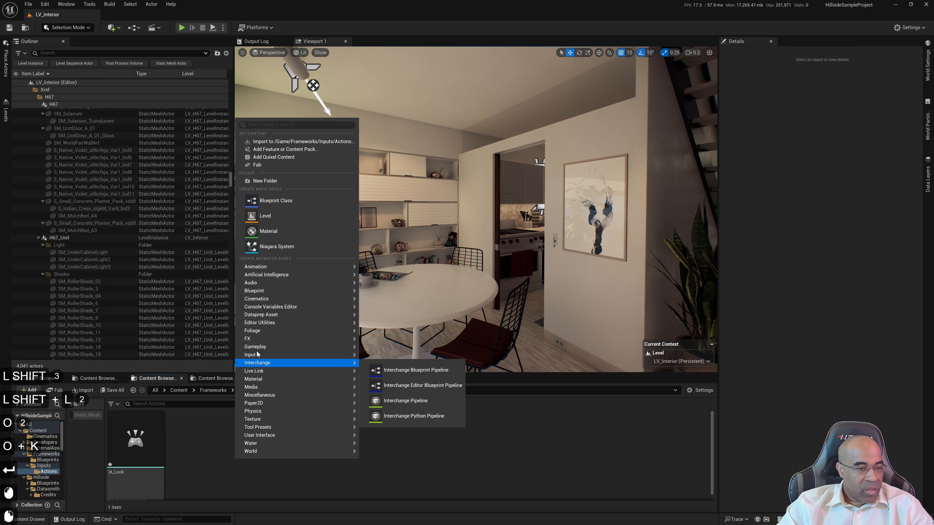
{"action": "mouse_move", "coordinate": [258, 354]}
{"action": "left_click", "coordinate": [408, 397]}
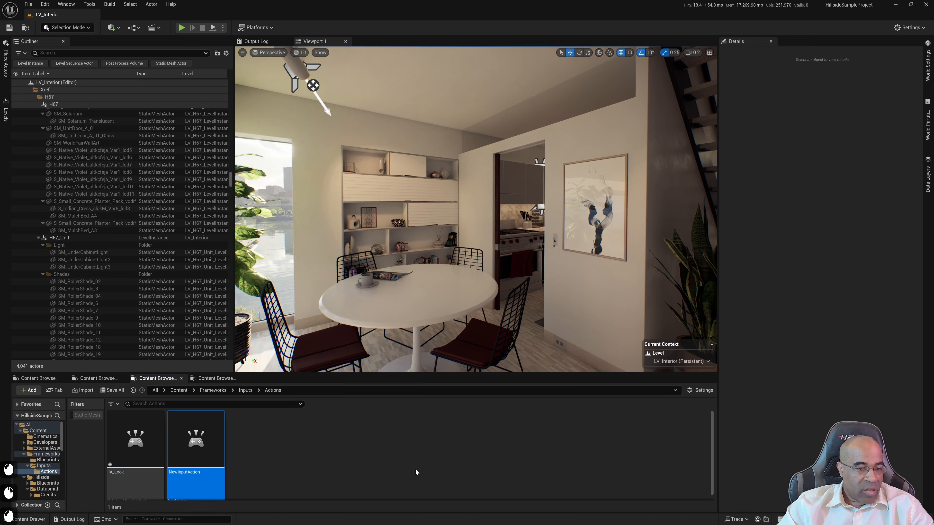
{"action": "type", "text": "I"}
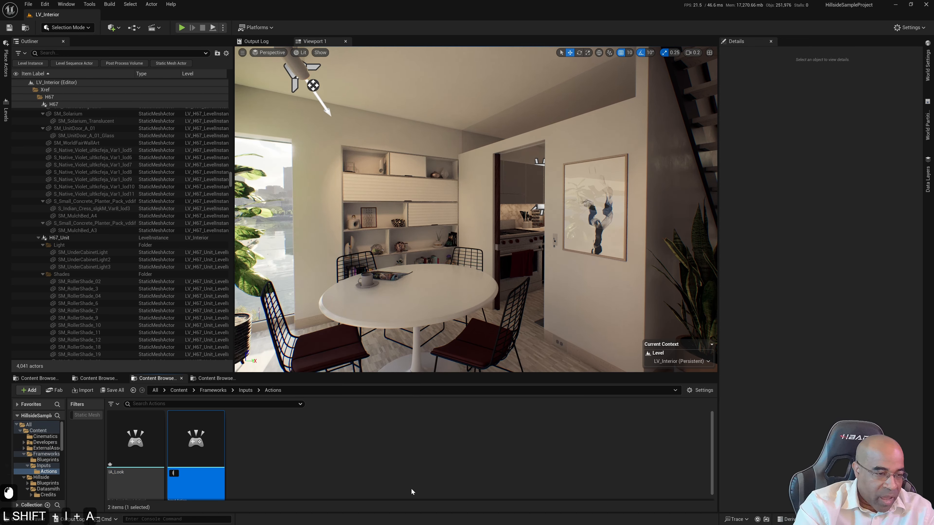
{"action": "type", "text": "A_Move"}
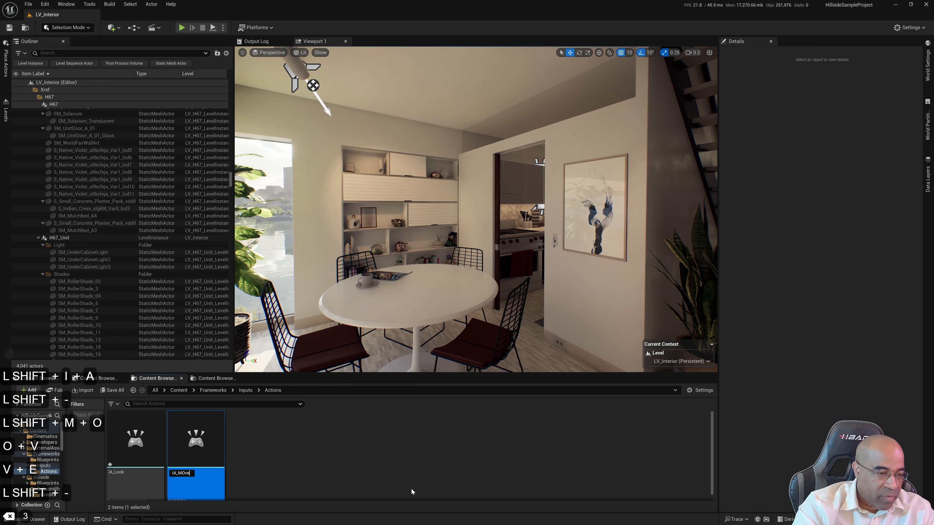
{"action": "key", "text": "Return"}
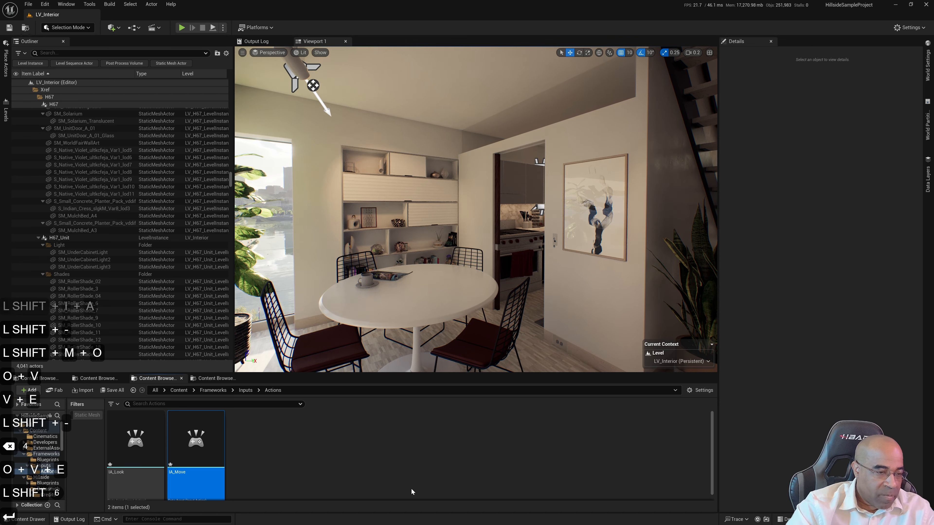
{"action": "left_click", "coordinate": [360, 475]}
Set the IA_Look action's Value Type to Axis2D (Vector2D), then save and close the asset
{"action": "double_click", "coordinate": [127, 438]}
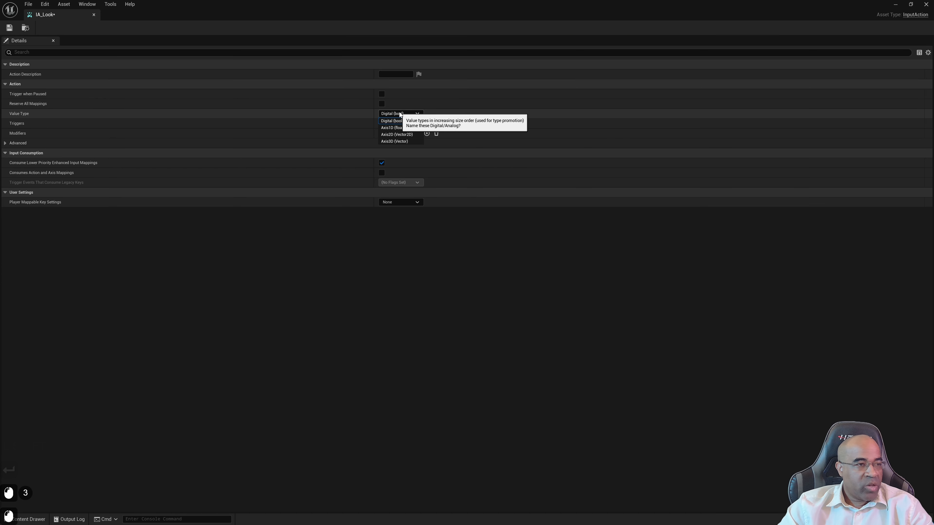
{"action": "left_click", "coordinate": [401, 113]}
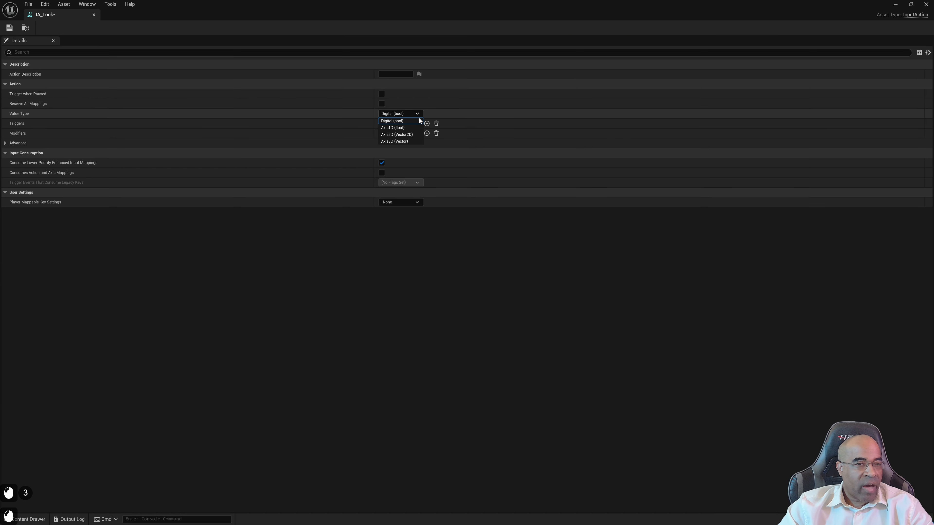
{"action": "left_click", "coordinate": [404, 134]}
{"action": "left_click", "coordinate": [10, 30]}
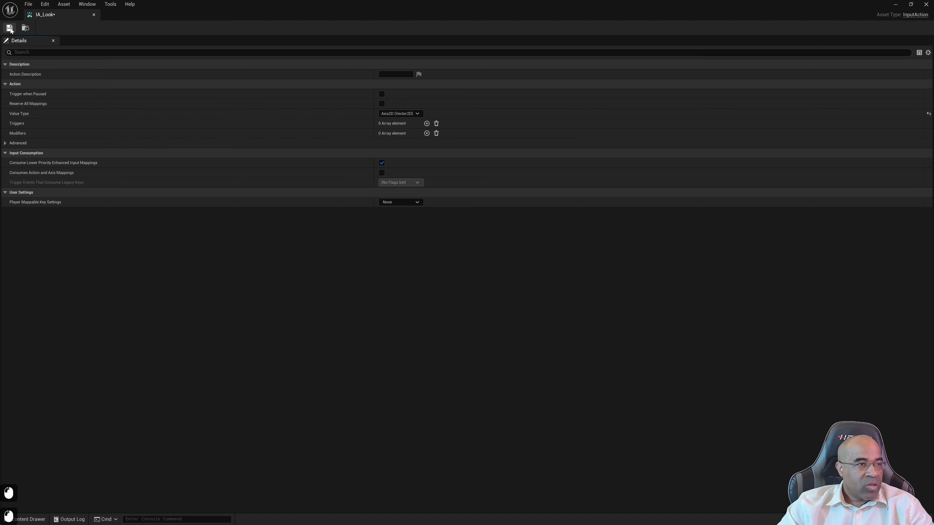
{"action": "left_click", "coordinate": [94, 15]}
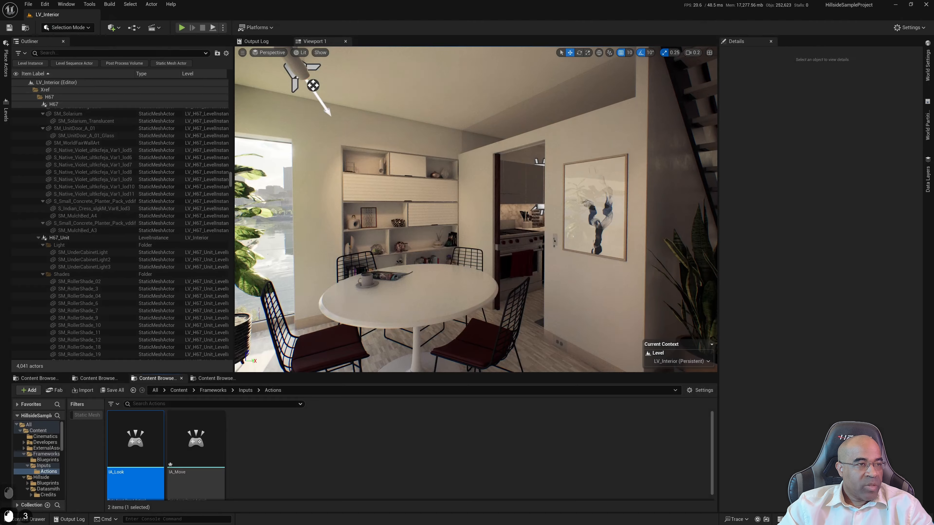
Set the IA_Move action's Value Type to Axis2D (Vector2D), then save and close the asset
{"action": "left_click", "coordinate": [190, 456]}
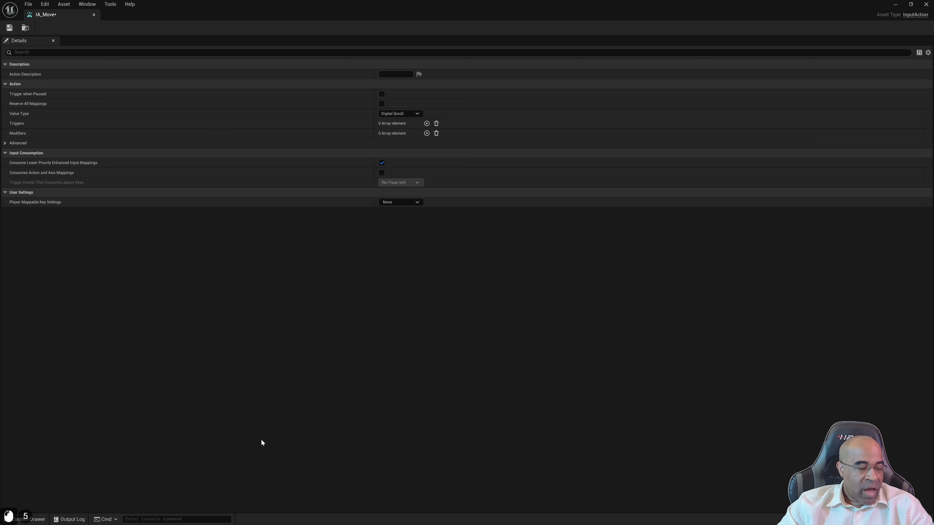
{"action": "left_click", "coordinate": [404, 113]}
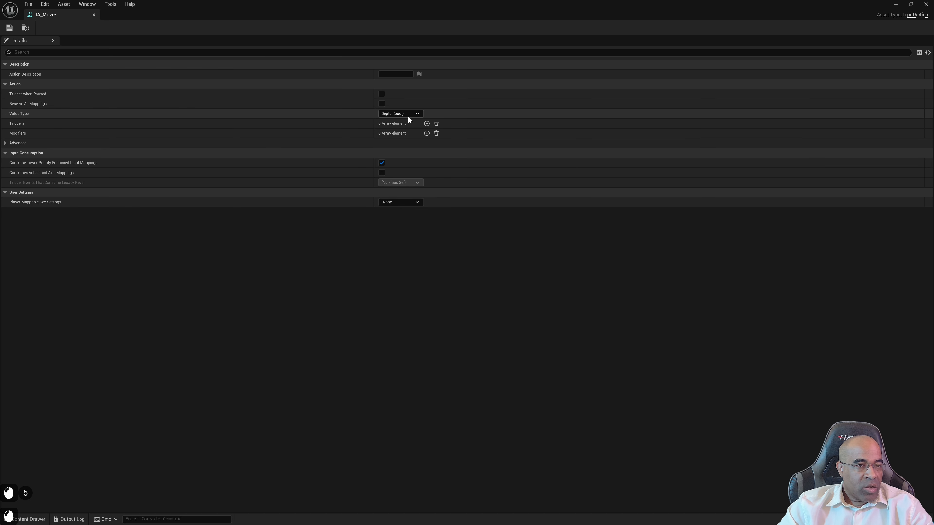
{"action": "left_click", "coordinate": [392, 134]}
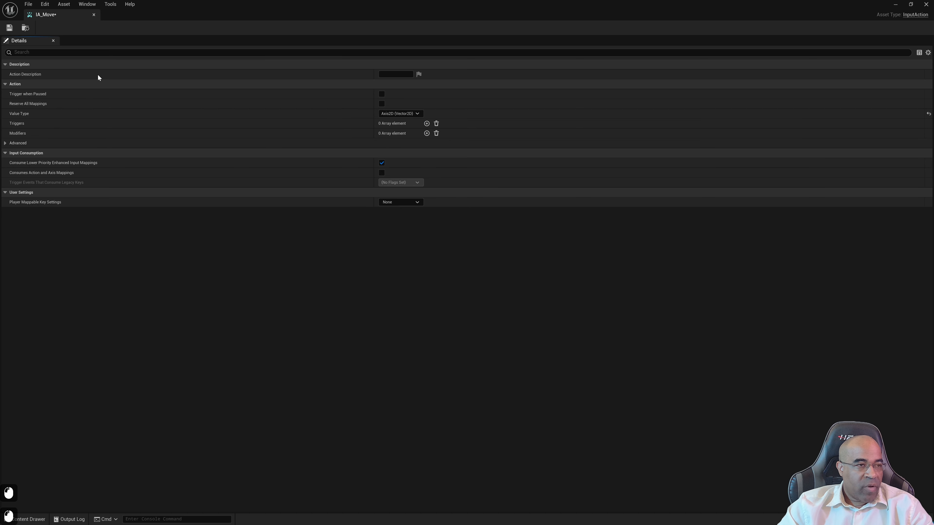
{"action": "left_click", "coordinate": [10, 28]}
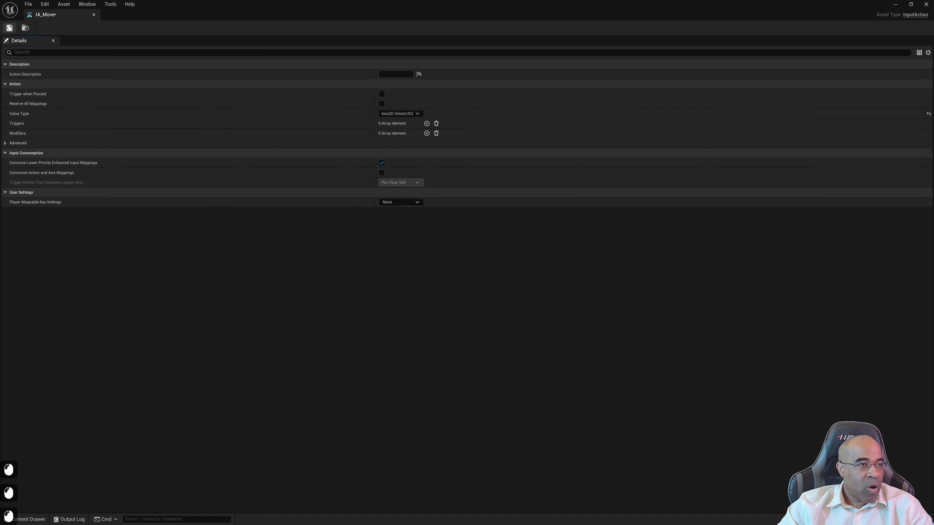
{"action": "left_click", "coordinate": [94, 15]}
{"action": "left_click", "coordinate": [283, 480]}
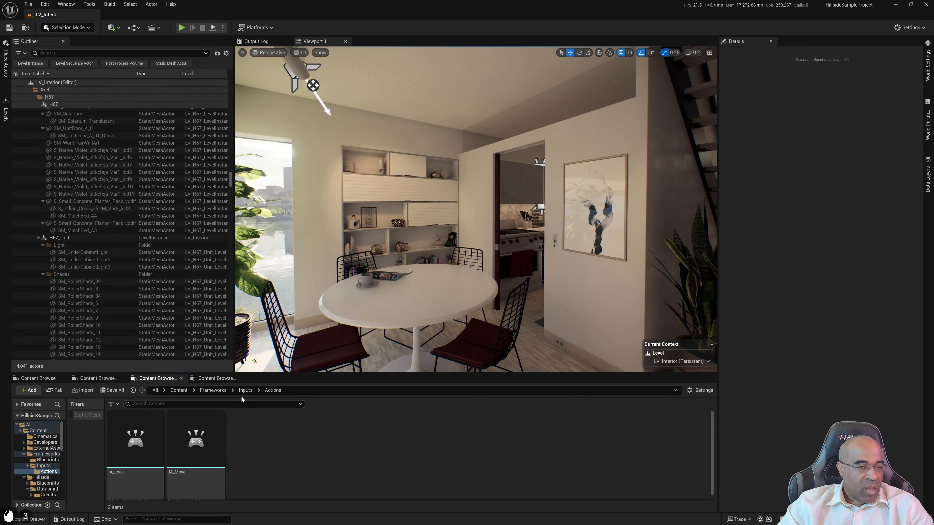
Create an Input Mapping Context asset named IMC_LV_Interior in the Inputs folder
{"action": "left_click", "coordinate": [246, 390]}
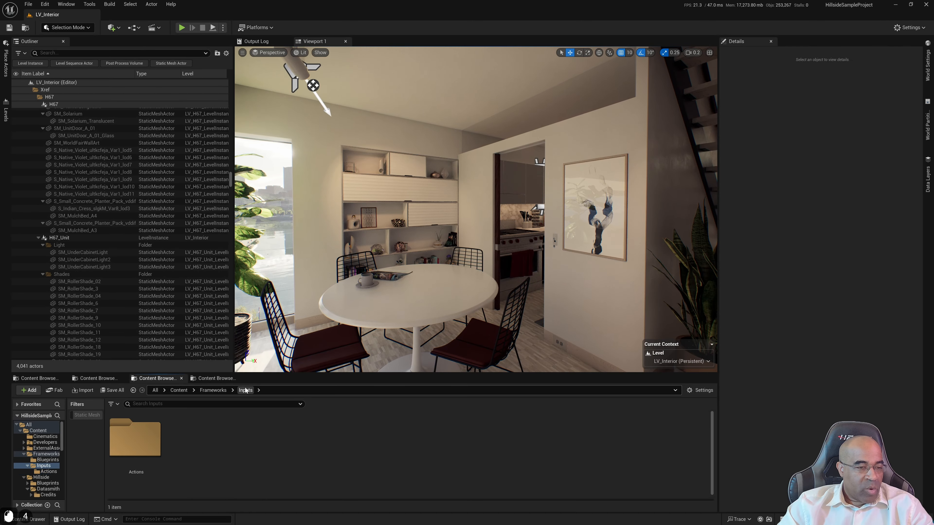
{"action": "right_click", "coordinate": [201, 436]}
{"action": "mouse_move", "coordinate": [233, 334]}
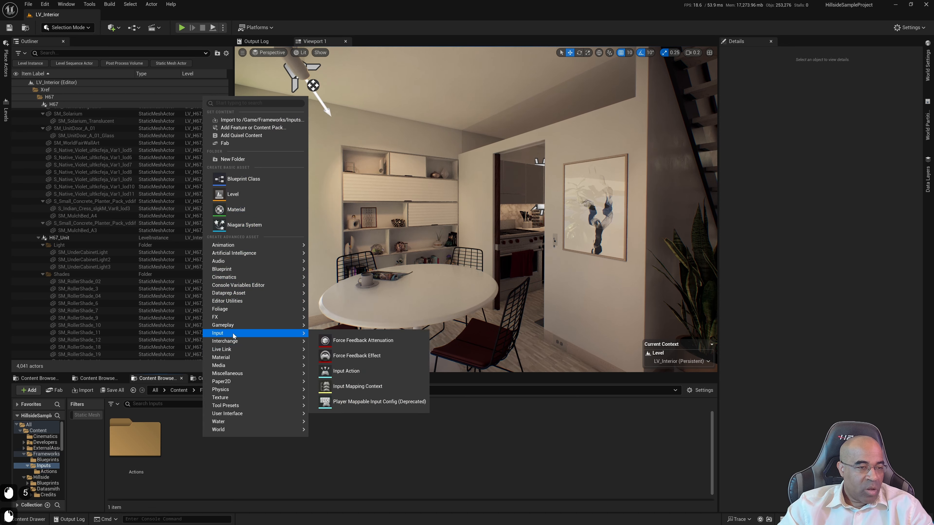
{"action": "left_click", "coordinate": [369, 386]}
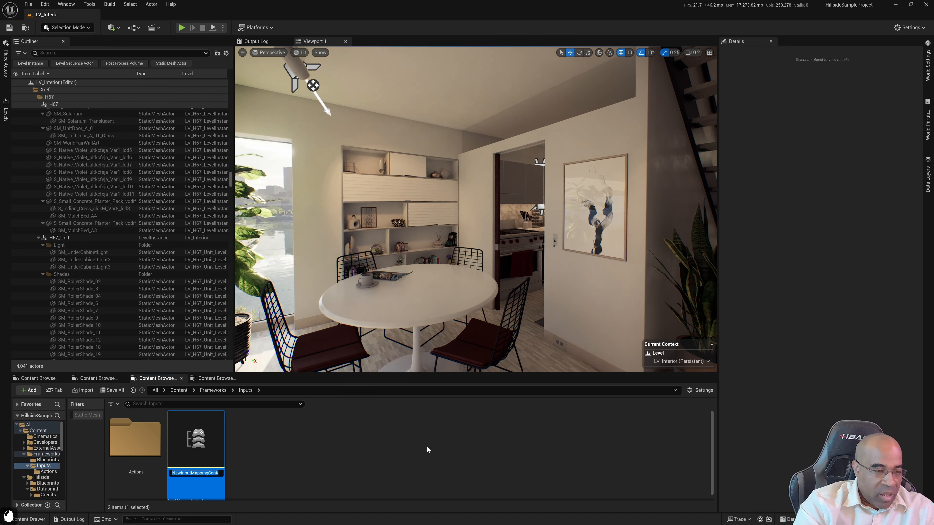
{"action": "type", "text": "IMC"}
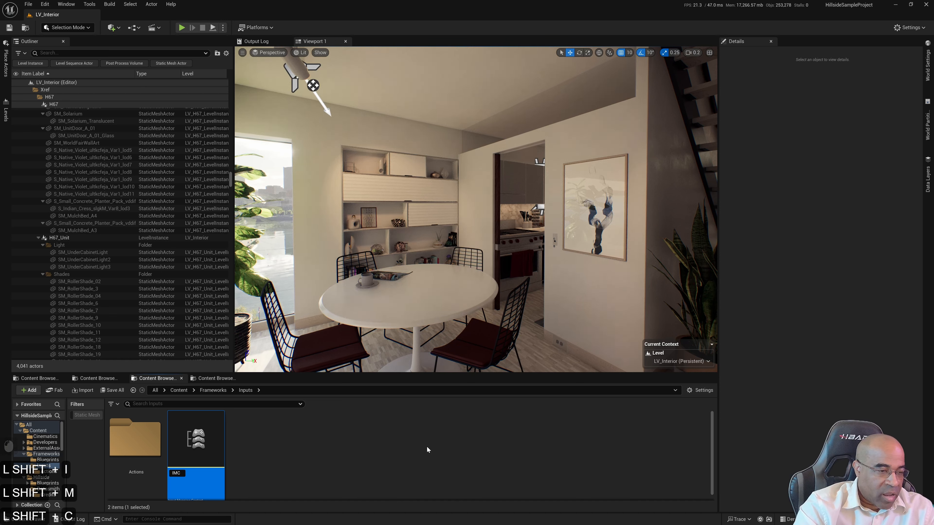
{"action": "type", "text": "_"}
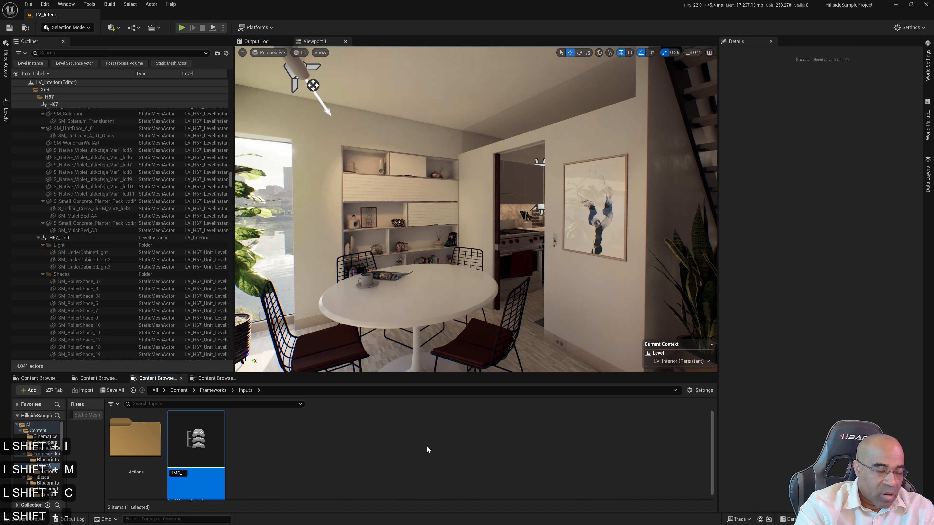
{"action": "type", "text": "L"}
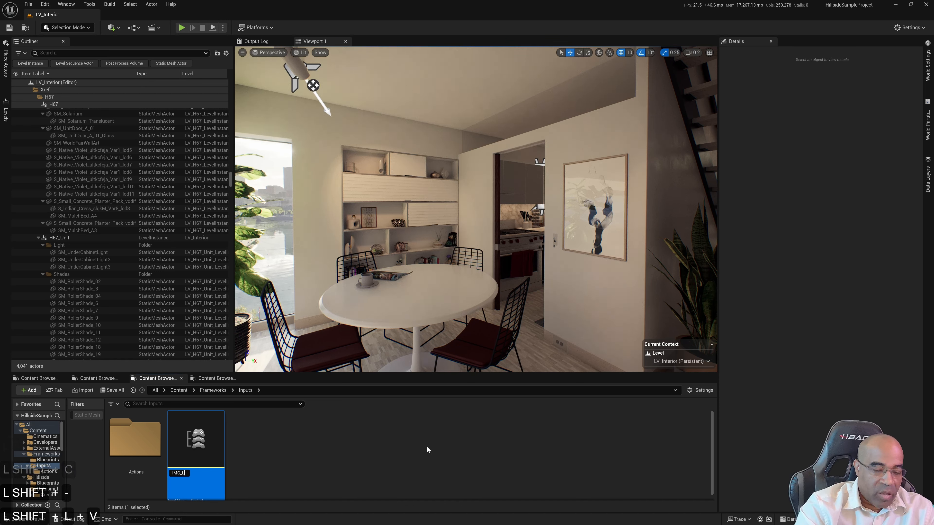
{"action": "type", "text": "V_Interior"}
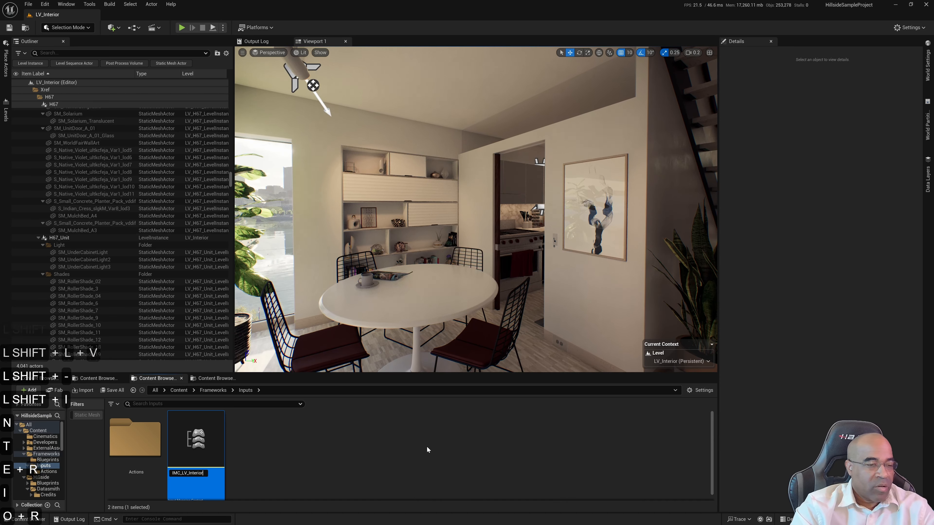
{"action": "key", "text": "Return"}
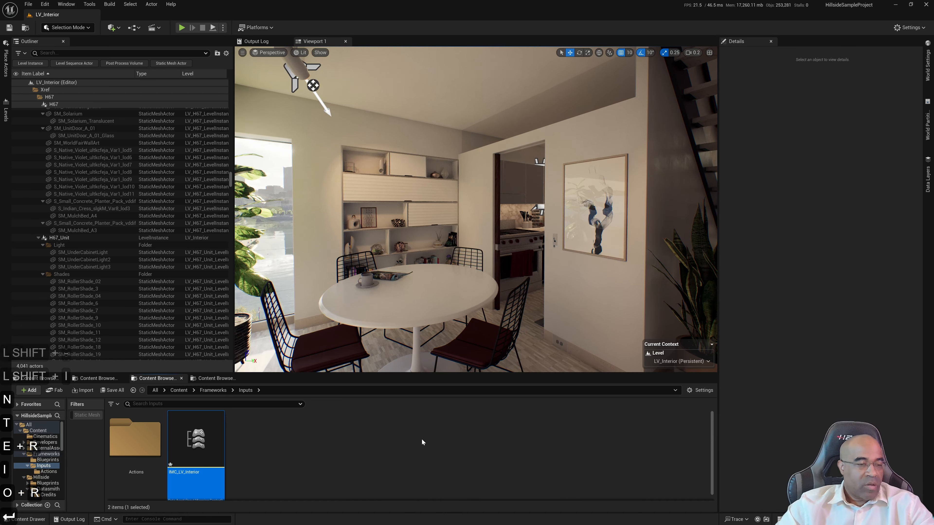
Open the IMC_LV_Interior mapping context and add two mappings, one for IA_Look and one for IA_Move
{"action": "double_click", "coordinate": [200, 439]}
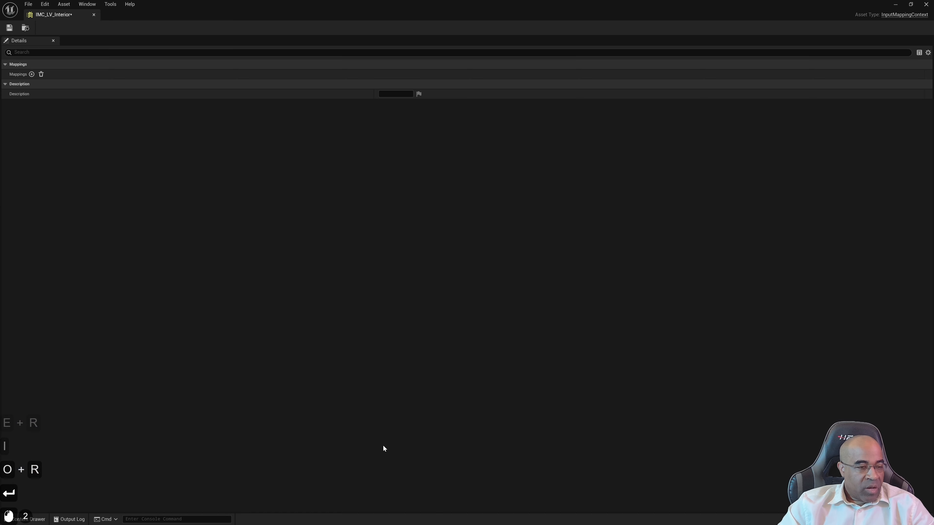
{"action": "left_click", "coordinate": [31, 74]}
{"action": "left_click", "coordinate": [79, 83]}
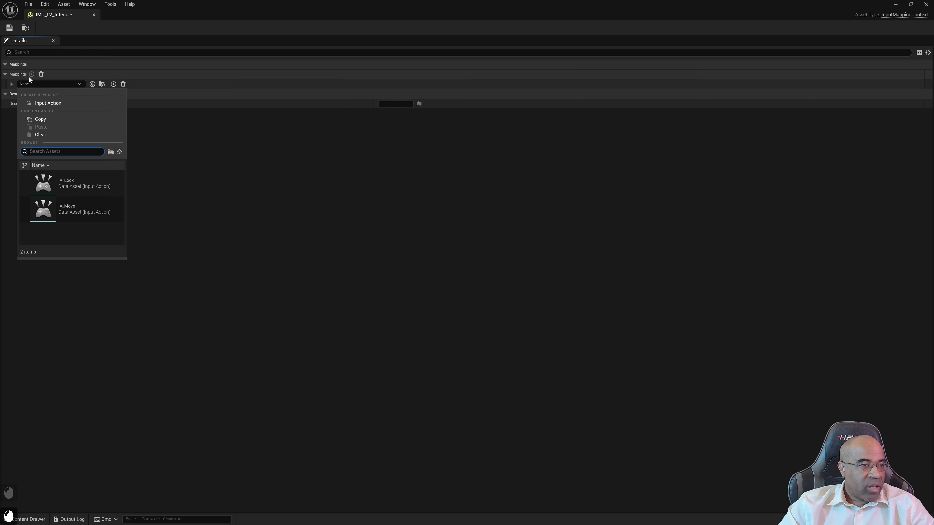
{"action": "left_click", "coordinate": [75, 178]}
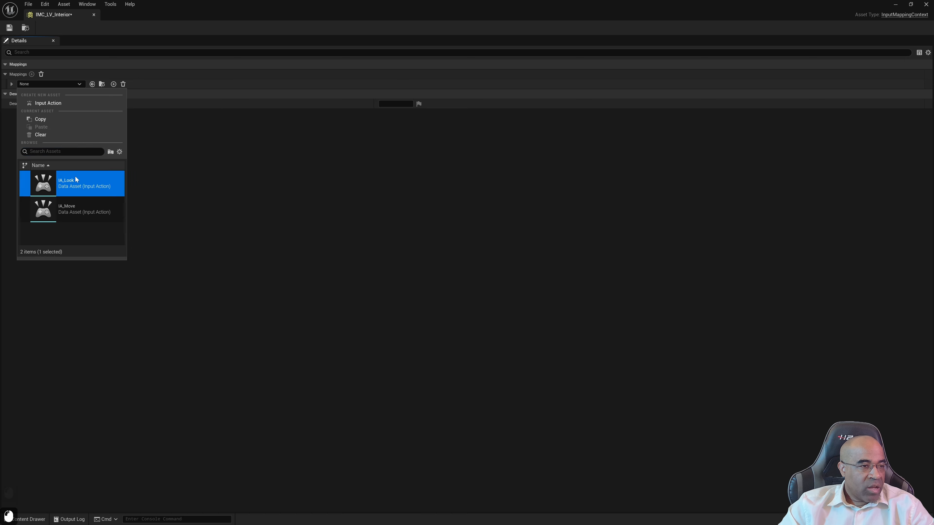
{"action": "left_click", "coordinate": [32, 74]}
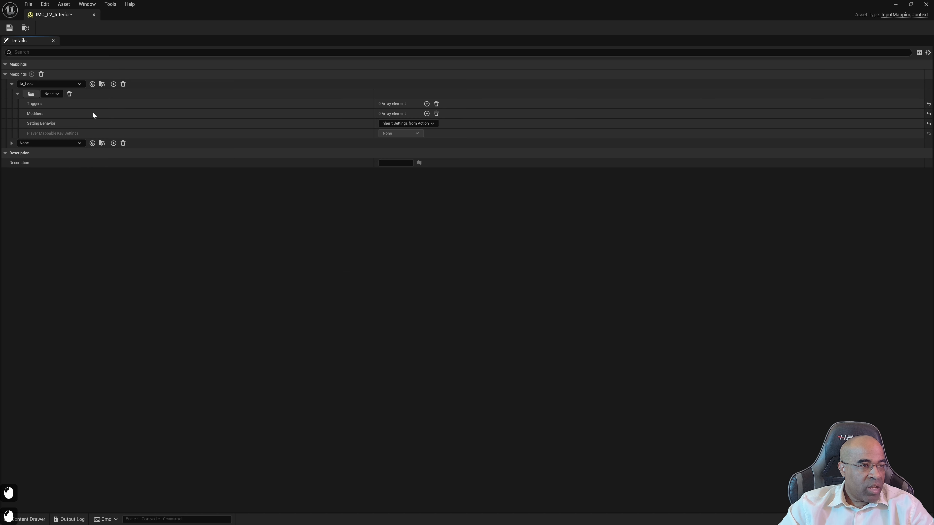
{"action": "left_click", "coordinate": [78, 143]}
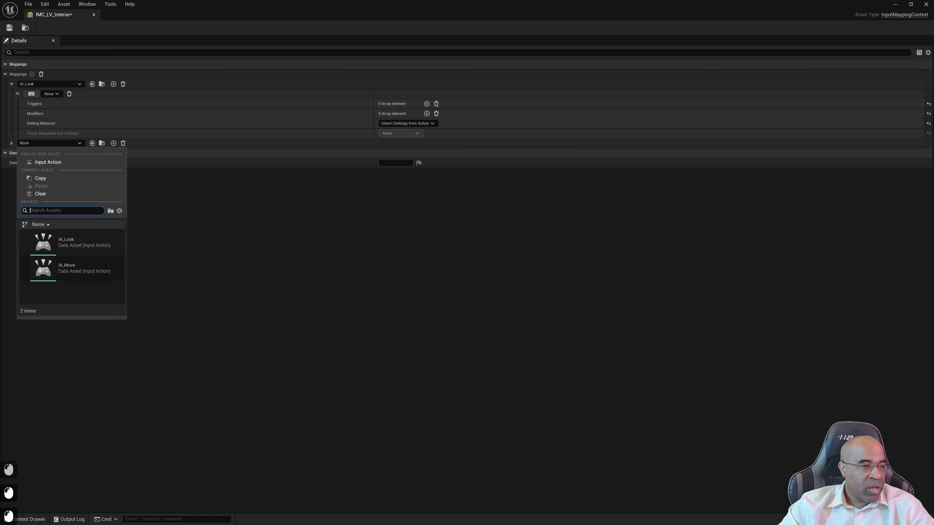
{"action": "left_click", "coordinate": [81, 268]}
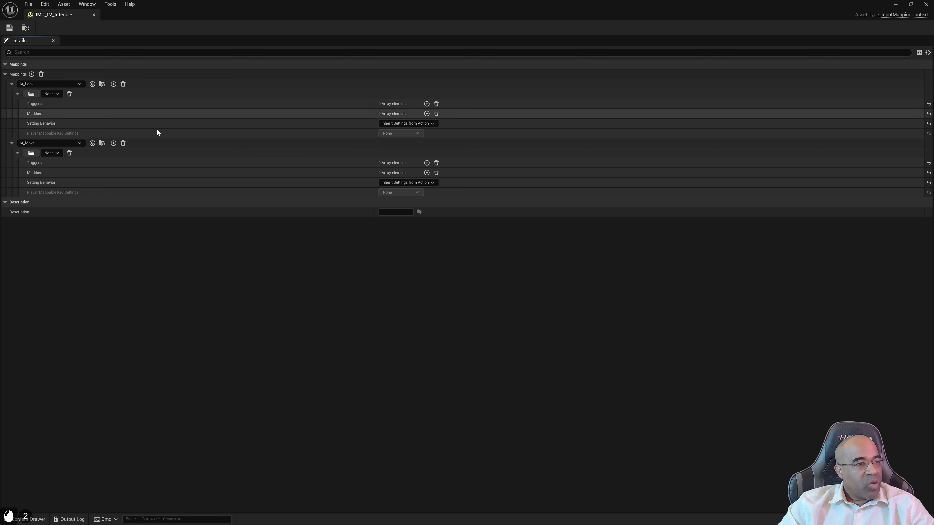
Bind IA_Look to Mouse XY 2D-Axis and add a Negate modifier to that binding
{"action": "left_click", "coordinate": [54, 94]}
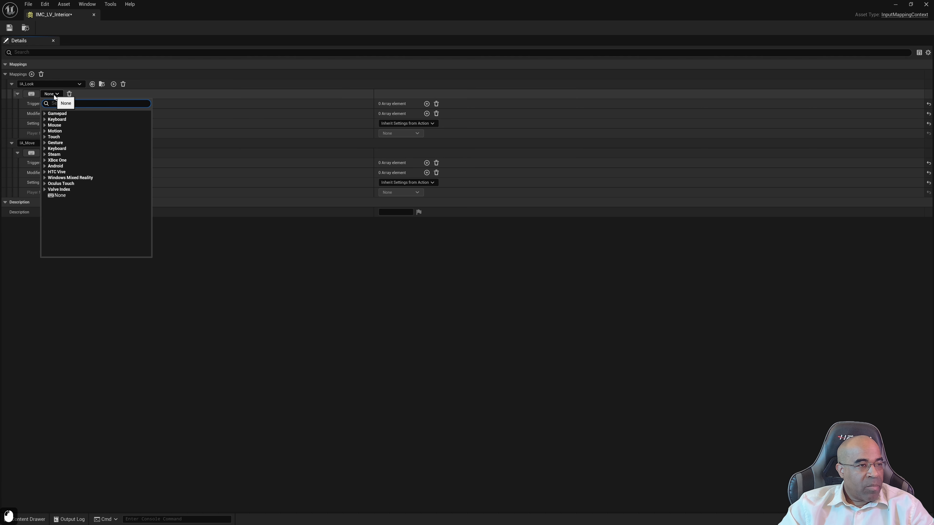
{"action": "left_click", "coordinate": [45, 126]}
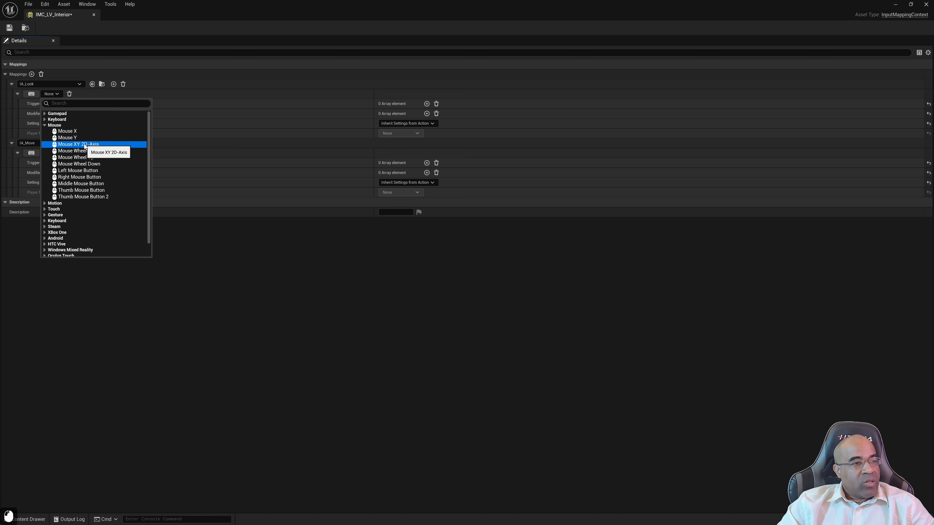
{"action": "left_click", "coordinate": [86, 144]}
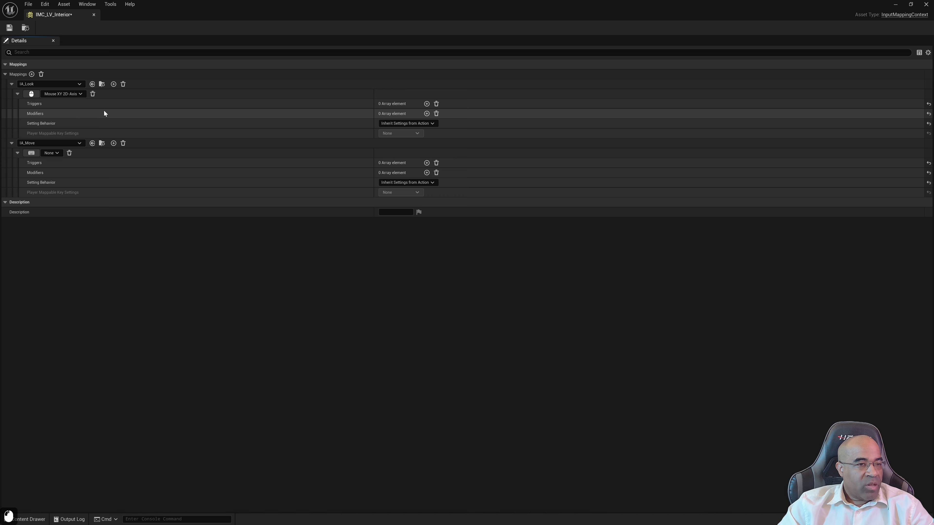
{"action": "left_click", "coordinate": [427, 114]}
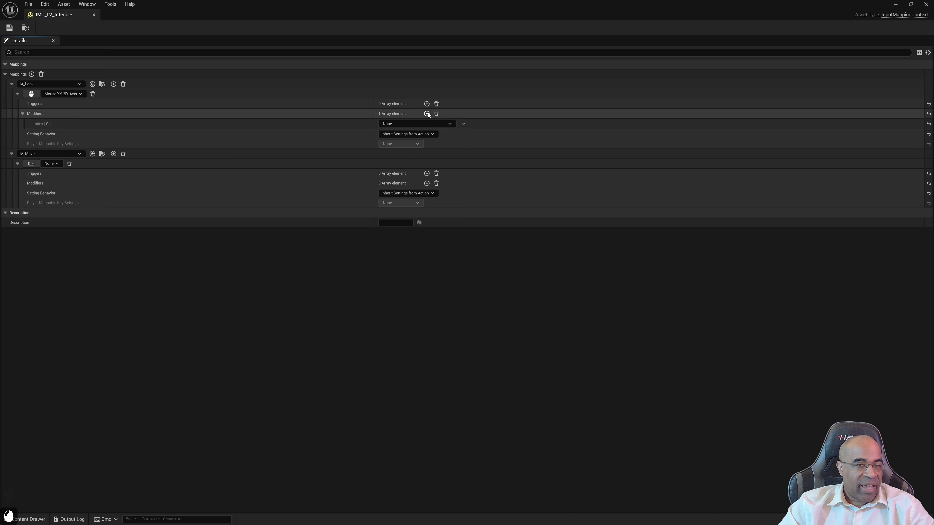
{"action": "left_click", "coordinate": [397, 124]}
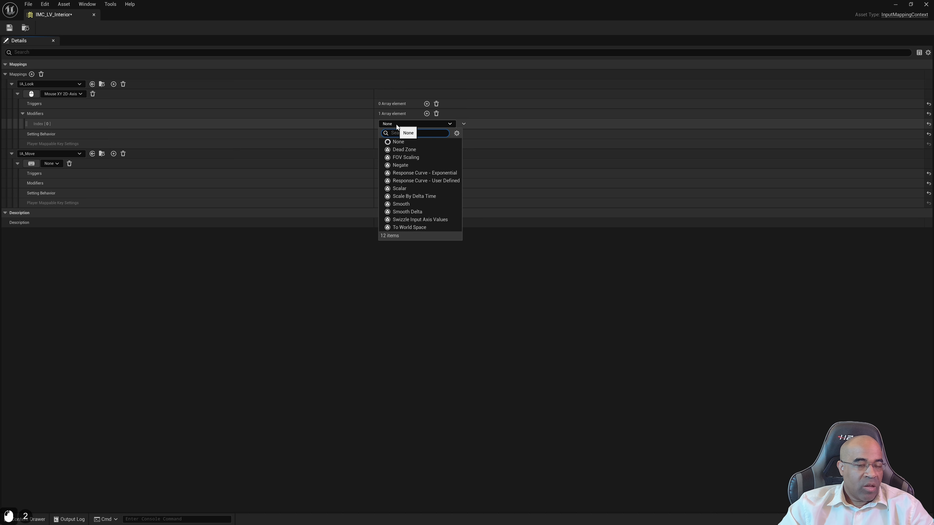
{"action": "left_click", "coordinate": [404, 165]}
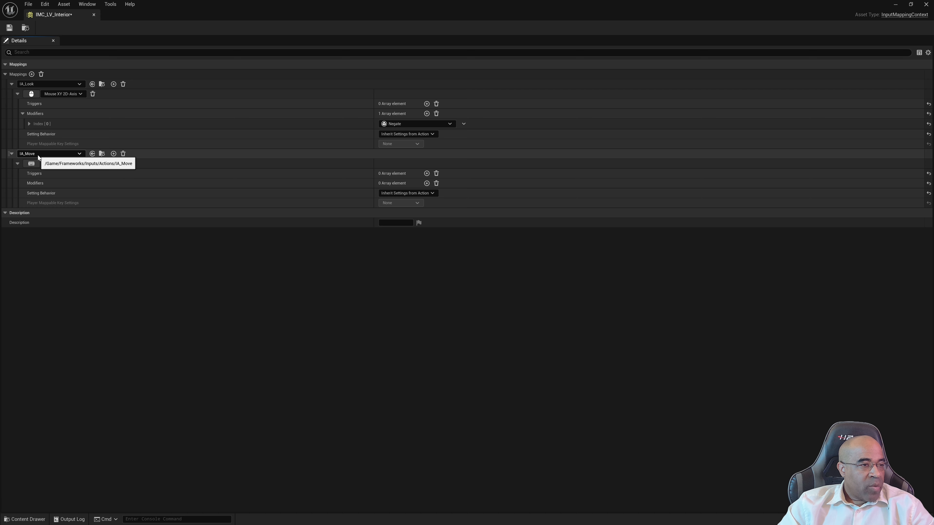
Bind IA_Move to the keyboard's W key and add a second binding for A
{"action": "left_click", "coordinate": [50, 163]}
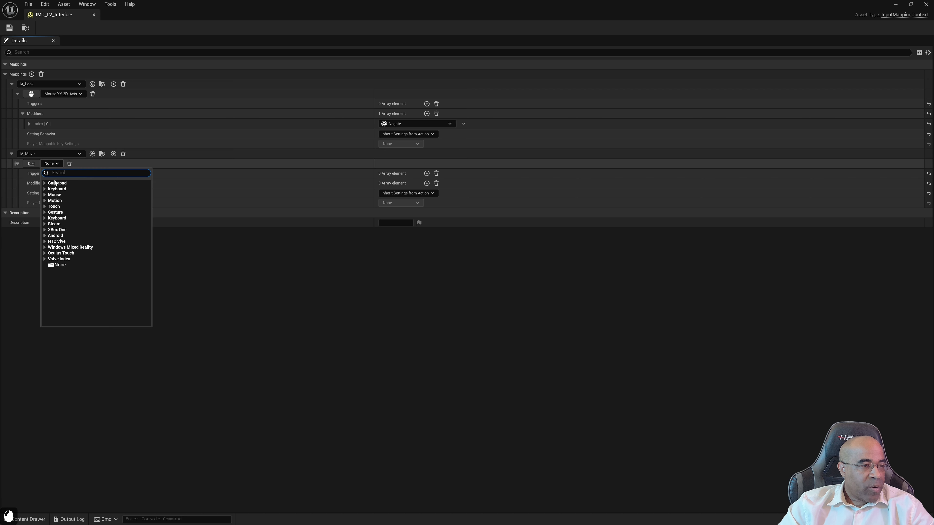
{"action": "type", "text": "W"}
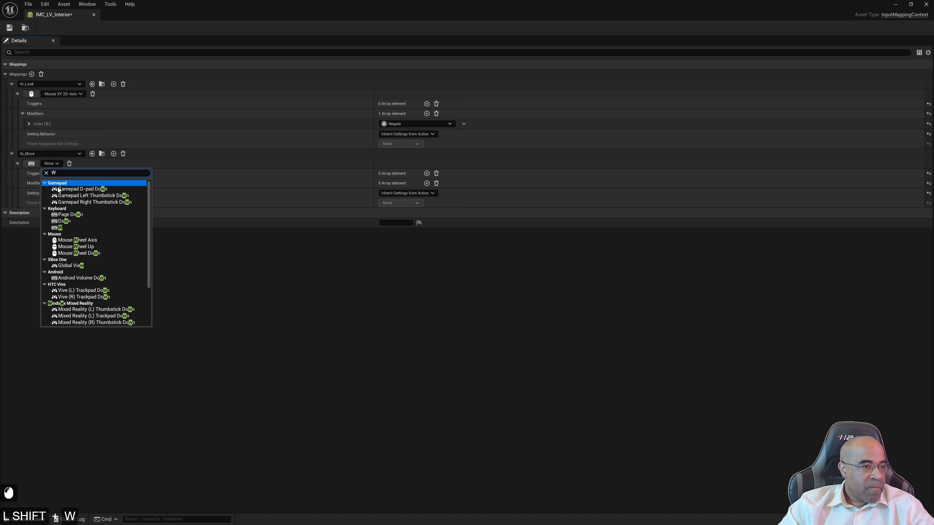
{"action": "left_click", "coordinate": [61, 228]}
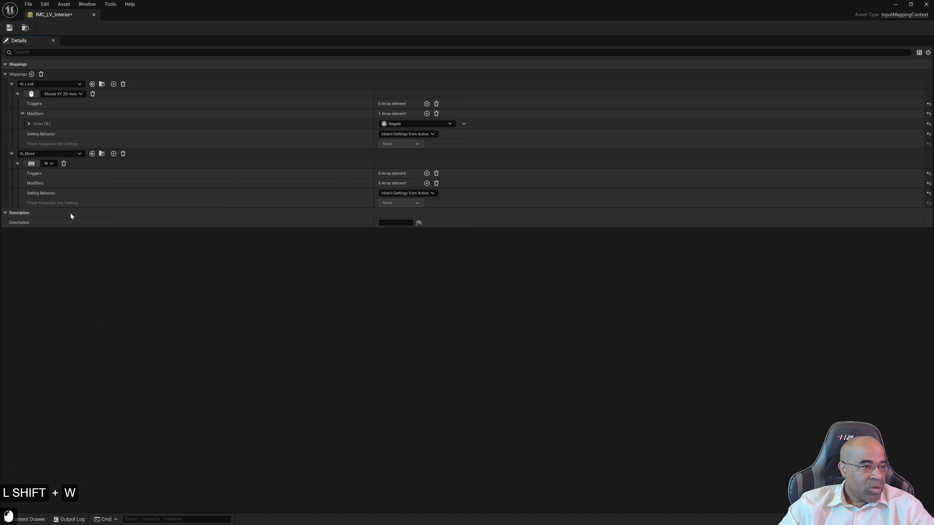
{"action": "left_click", "coordinate": [113, 153]}
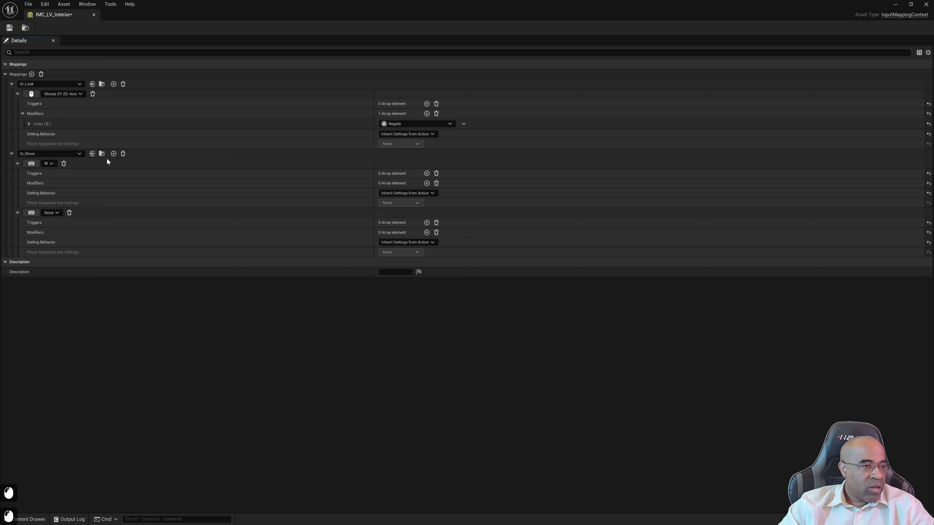
{"action": "left_click", "coordinate": [52, 213]}
{"action": "type", "text": "A"}
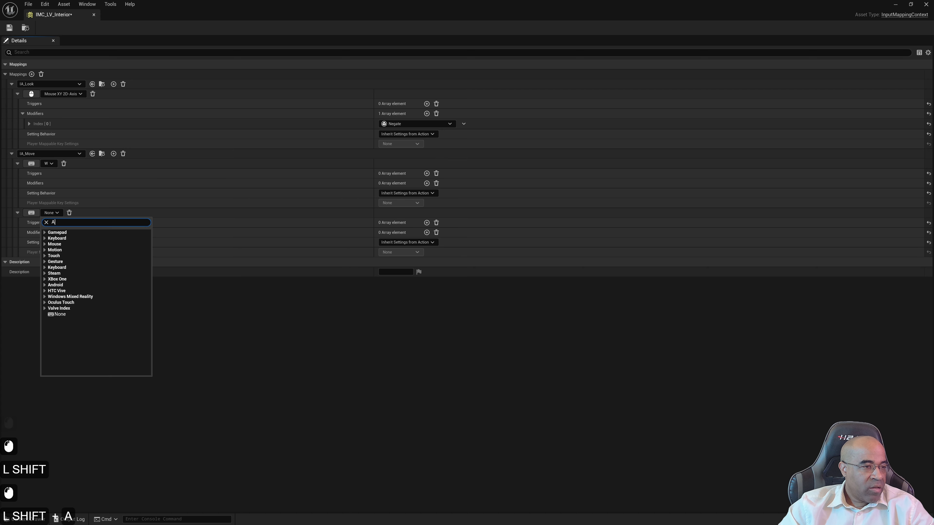
{"action": "left_click", "coordinate": [44, 232]}
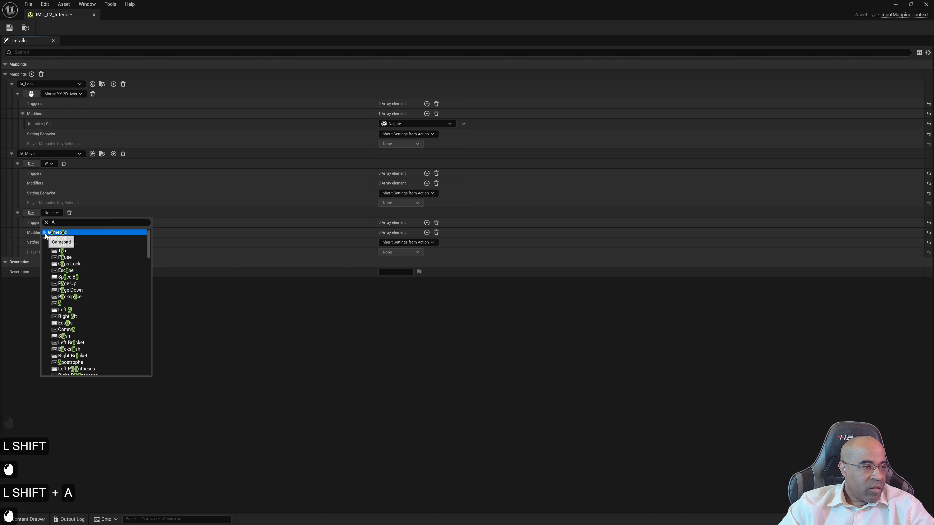
{"action": "left_click", "coordinate": [67, 304]}
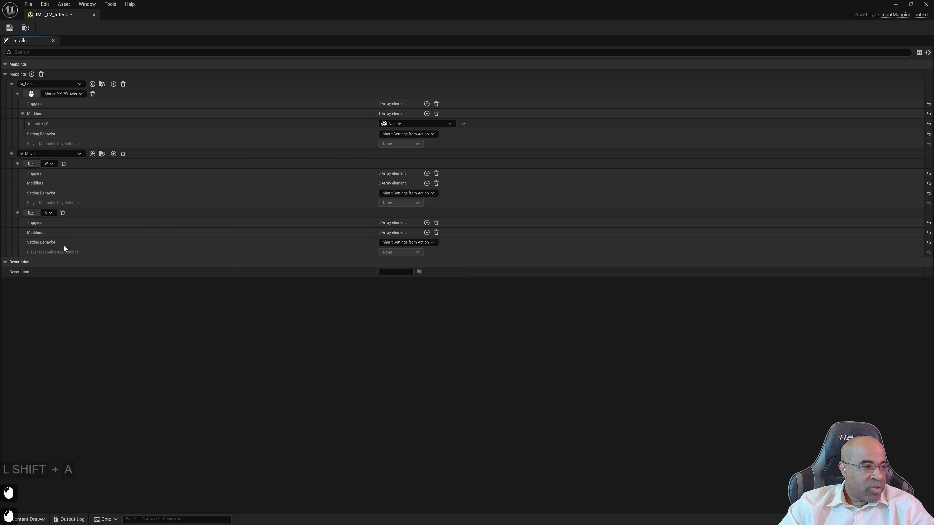
Add two more keyboard bindings to IA_Move, one for S and one for D
{"action": "left_click", "coordinate": [113, 154]}
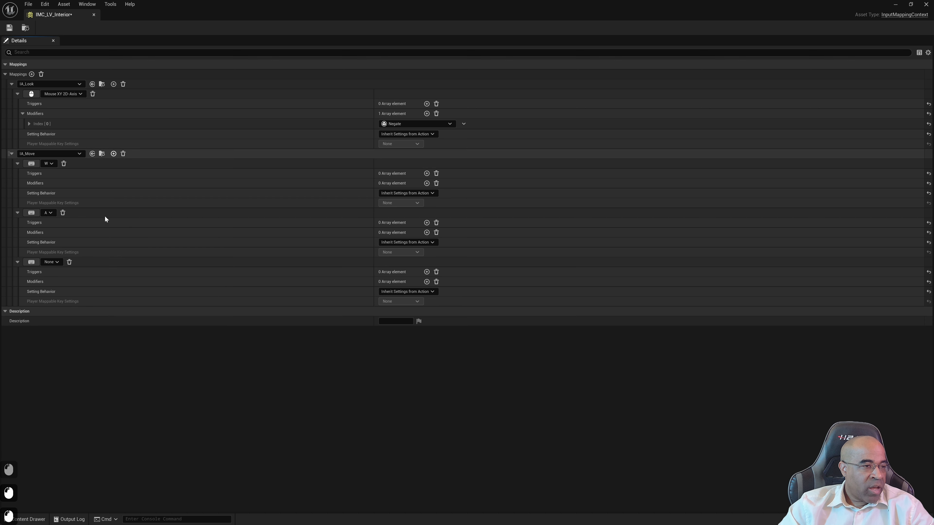
{"action": "left_click", "coordinate": [50, 262]}
{"action": "type", "text": "S"}
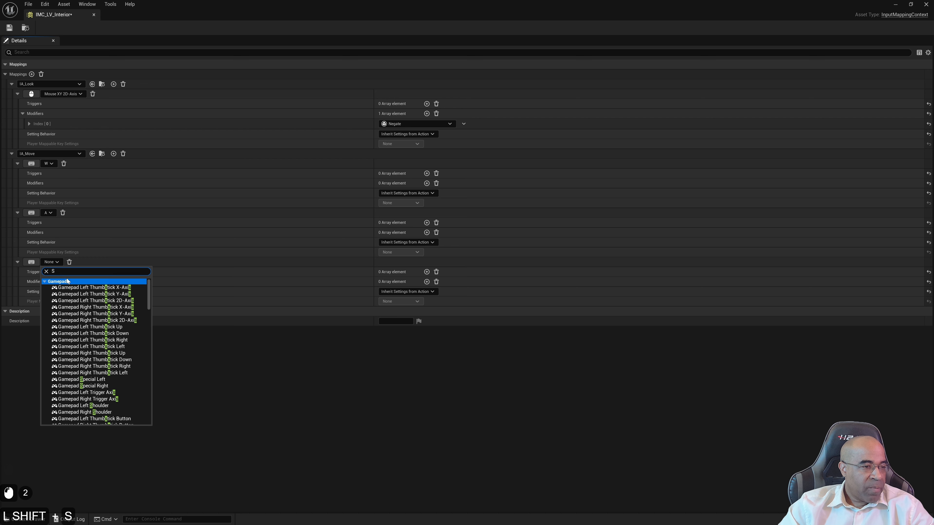
{"action": "left_click", "coordinate": [44, 282]}
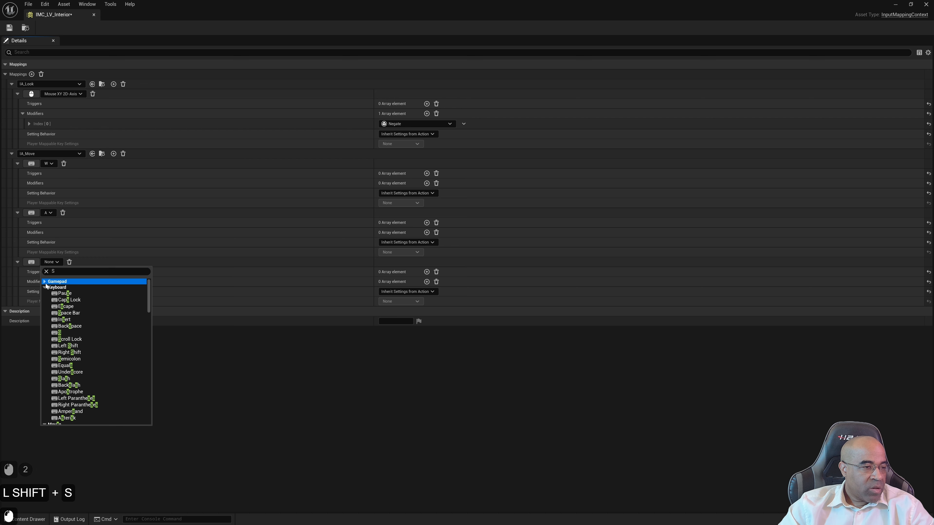
{"action": "left_click", "coordinate": [87, 326]}
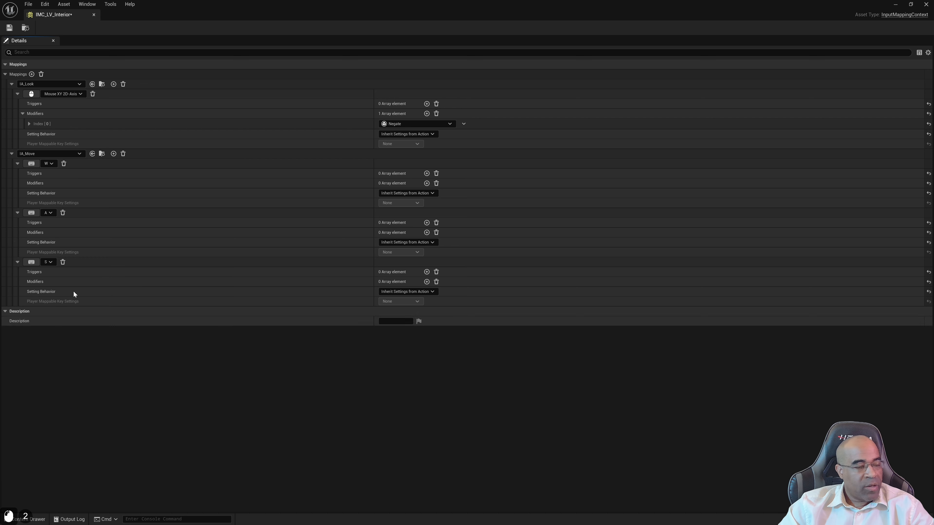
{"action": "left_click", "coordinate": [113, 154]}
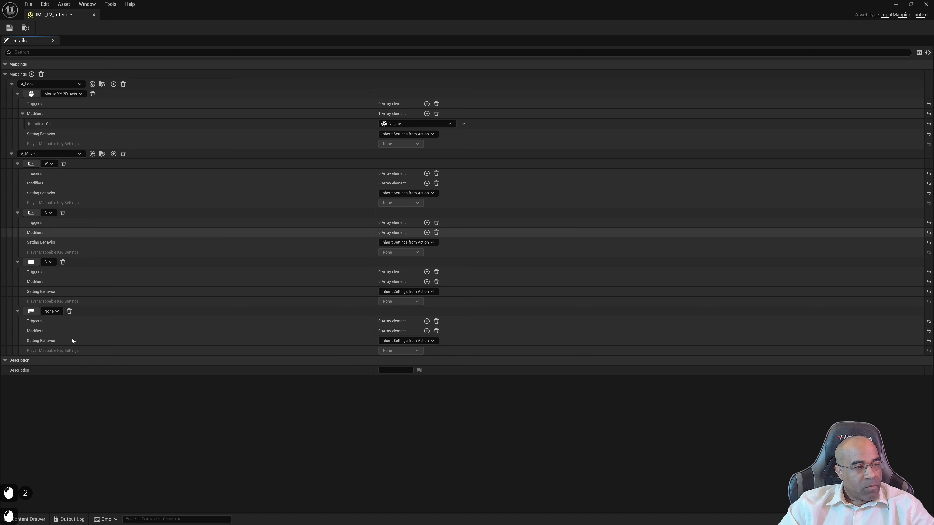
{"action": "left_click", "coordinate": [55, 311]}
{"action": "type", "text": "D"}
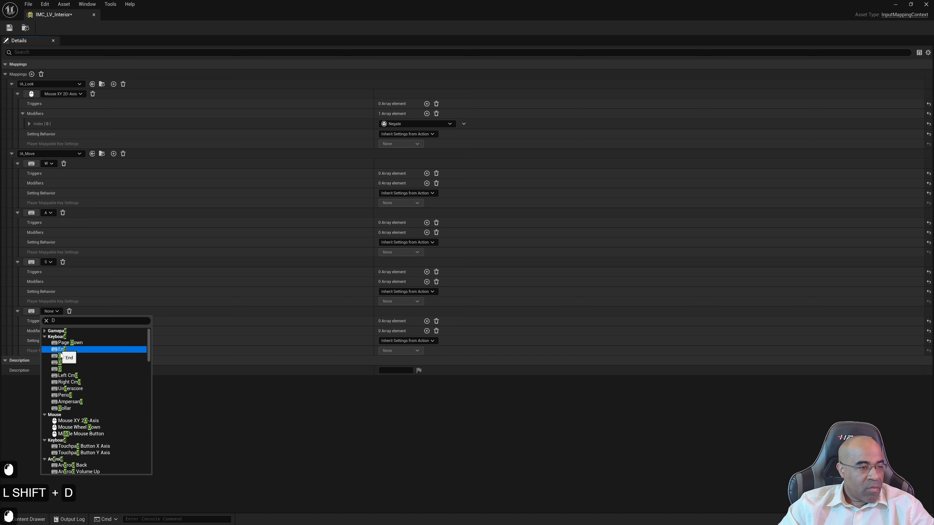
{"action": "left_click", "coordinate": [60, 369]}
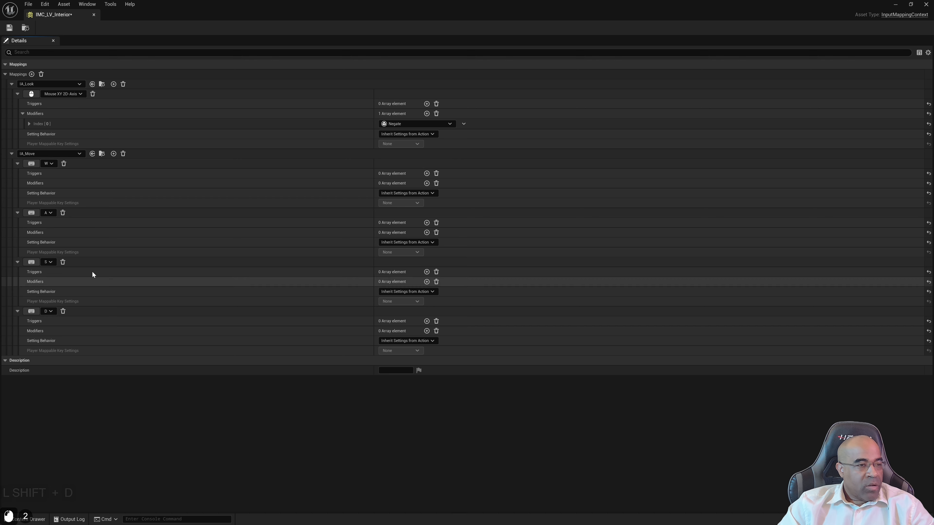